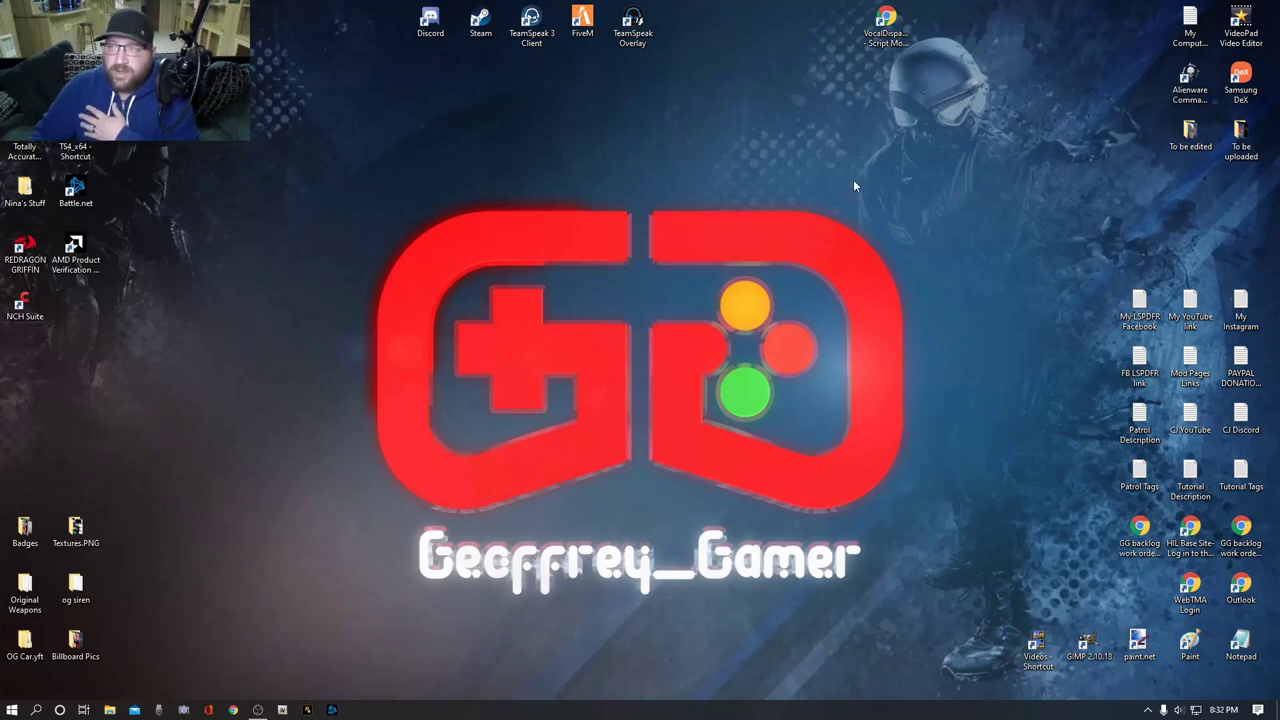
- Open the VocalDispatch mod page in Chrome and examine its version, author, disclaimer, feature list and file information
double_click(887, 30)
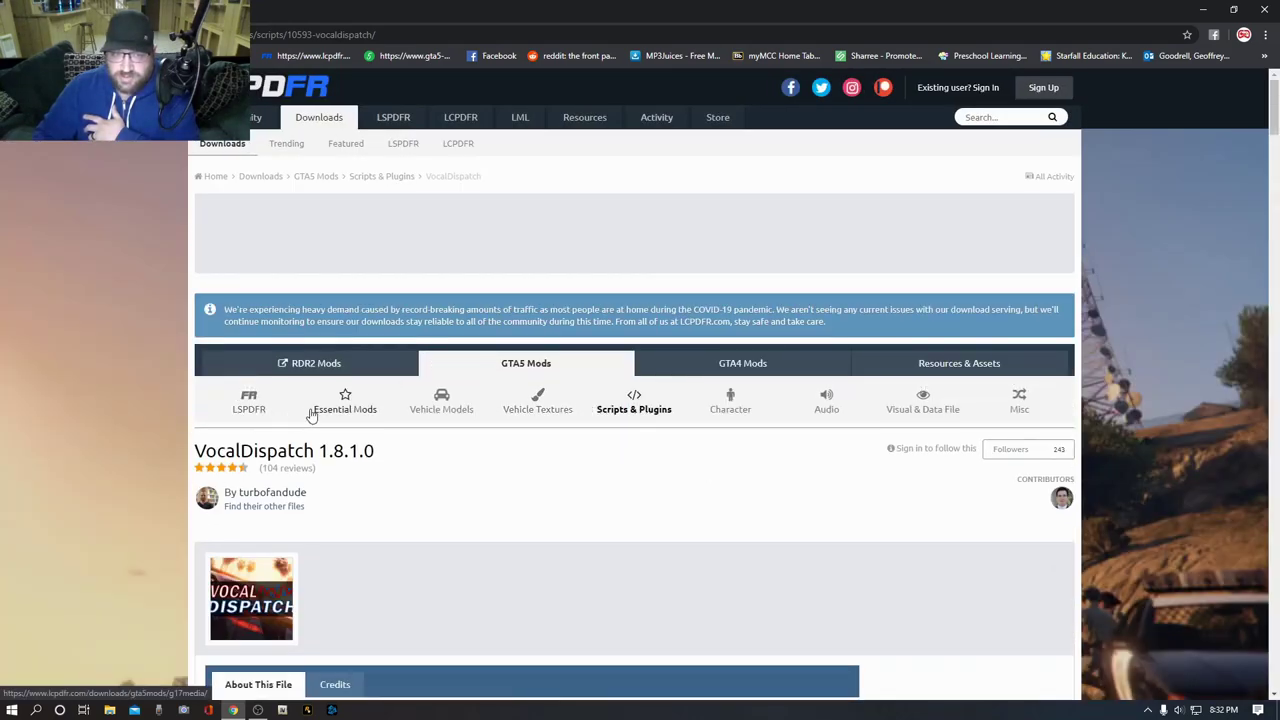
scroll(370, 455, "down", 6)
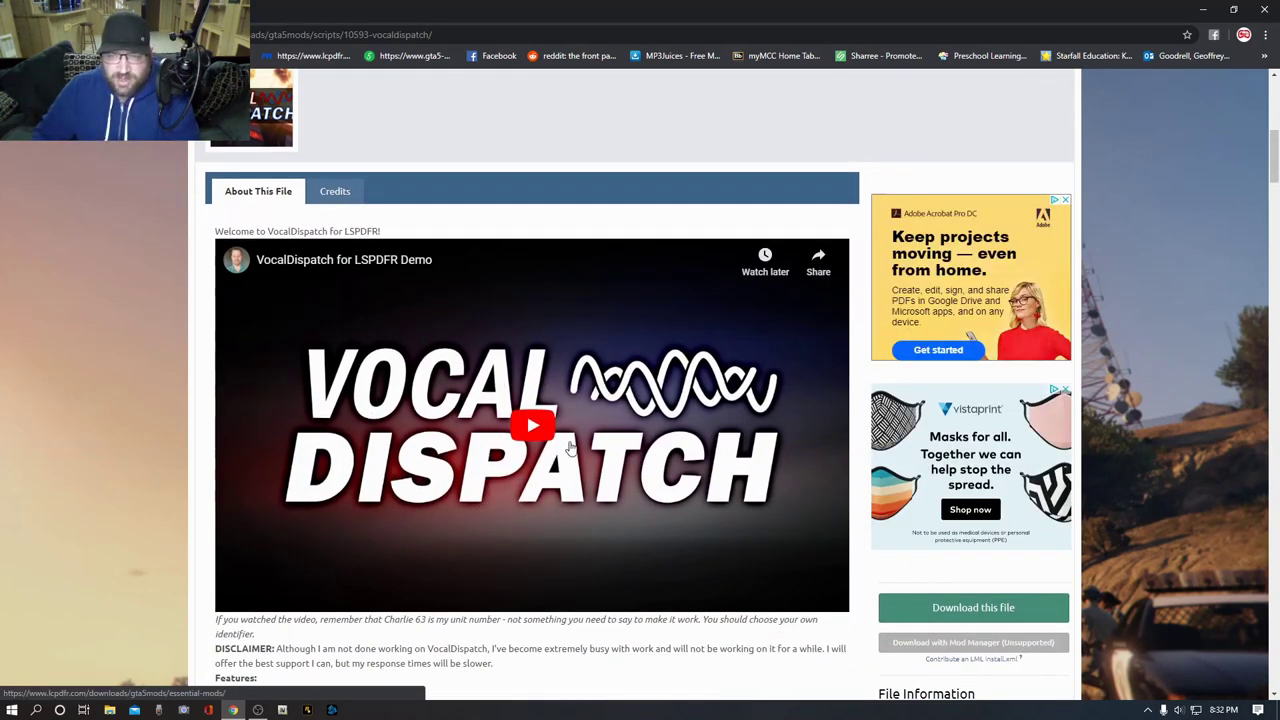
scroll(568, 447, "down", 2)
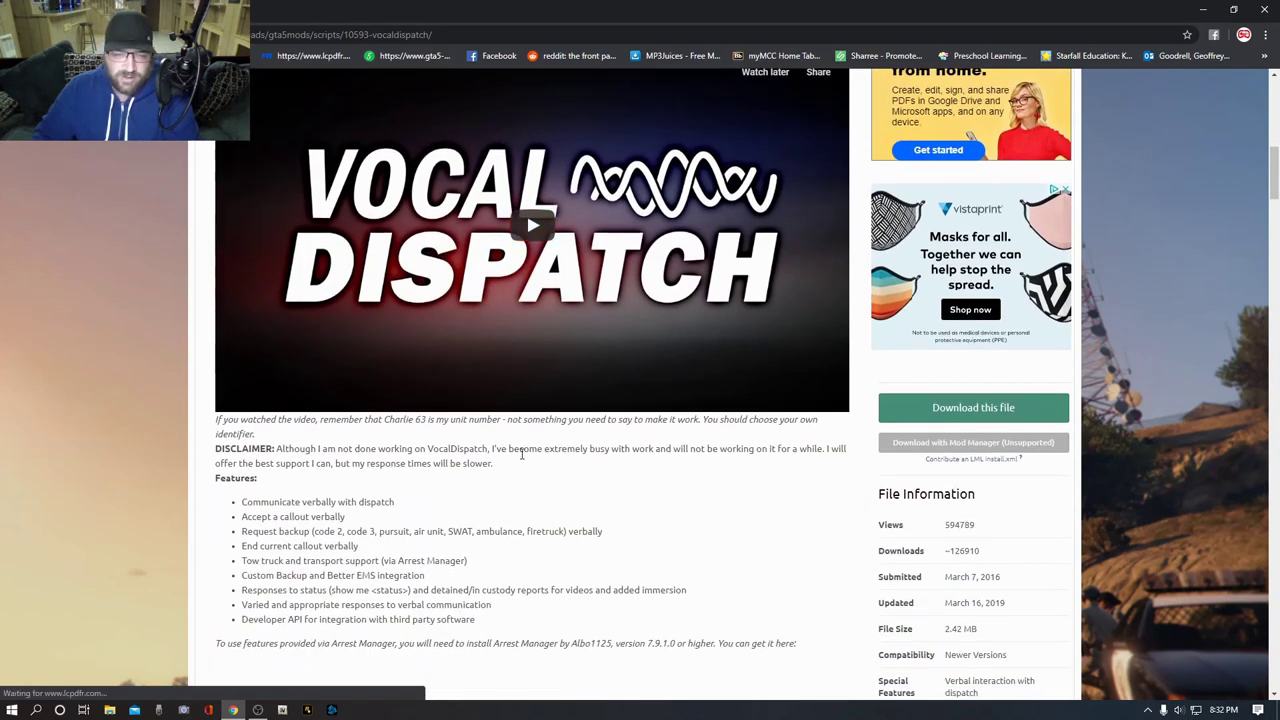
scroll(520, 450, "down", 1)
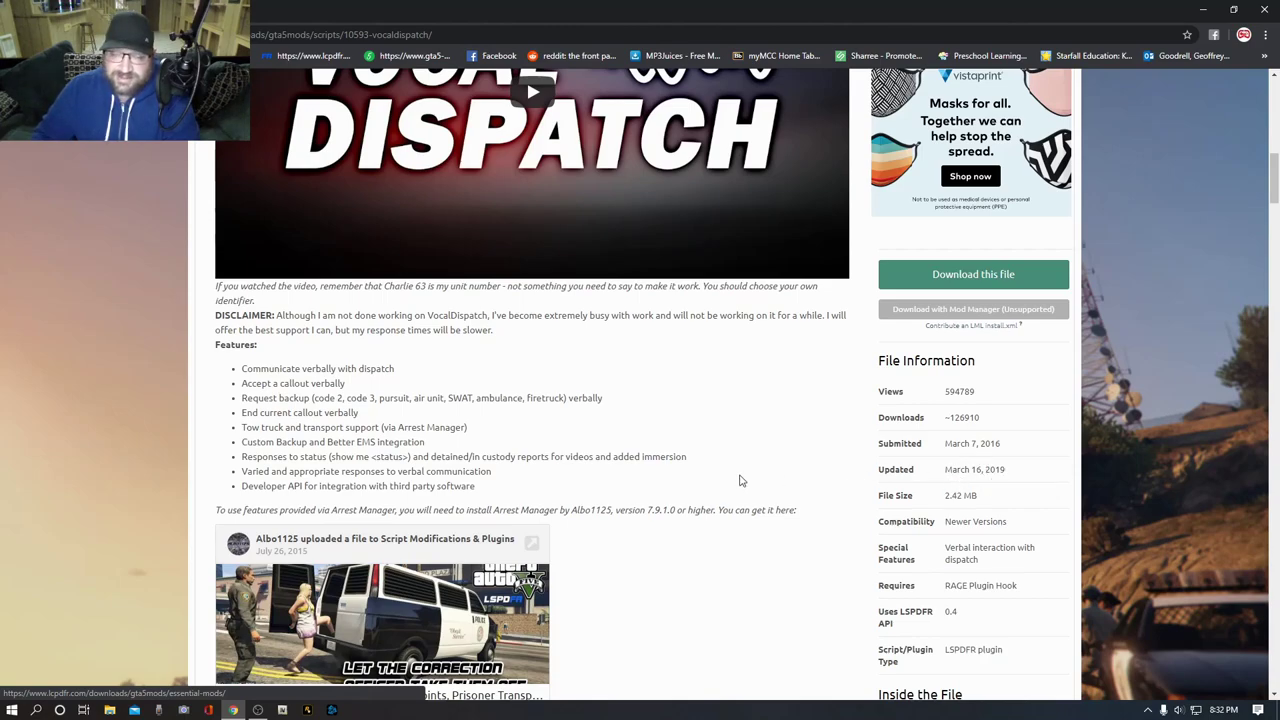
scroll(668, 456, "up", 5)
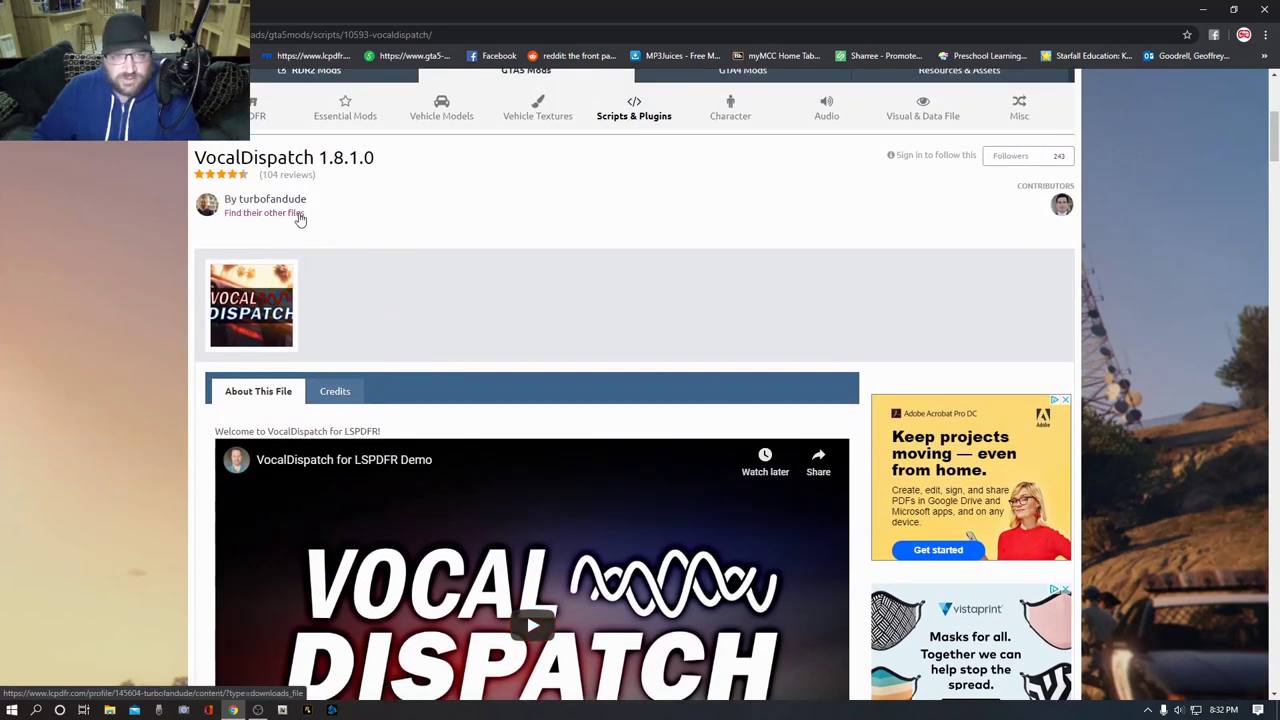
scroll(666, 408, "down", 5)
scroll(668, 411, "down", 1)
scroll(675, 411, "up", 3)
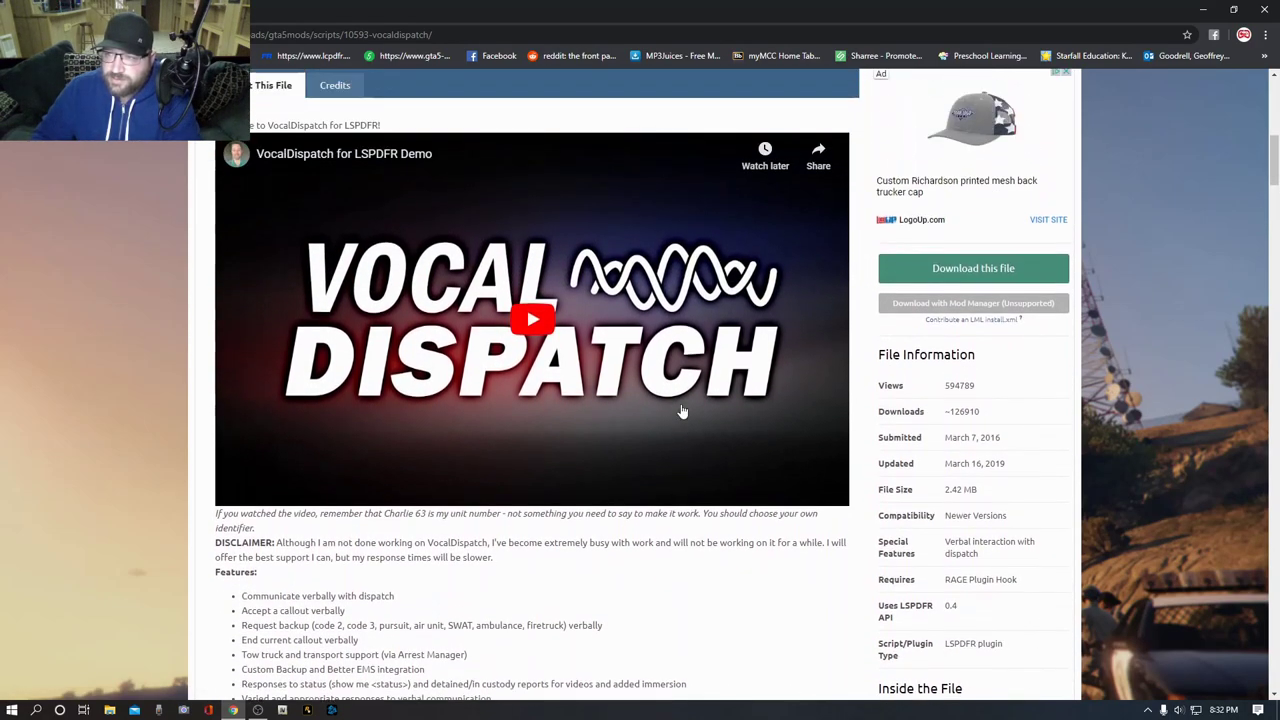
scroll(737, 503, "down", 2)
scroll(740, 498, "down", 2)
scroll(703, 496, "up", 2)
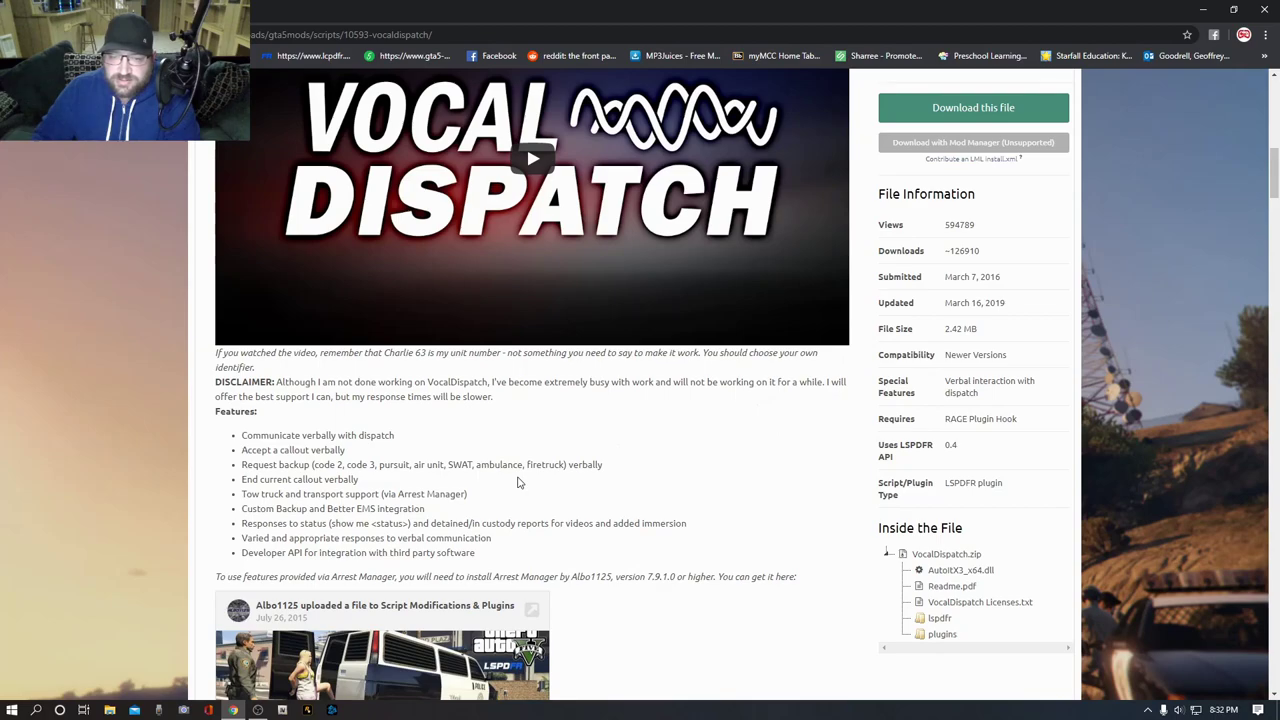
- Review the VocalDispatch page's companion plugins, language options, support information, version notes and user comments
scroll(518, 487, "down", 4)
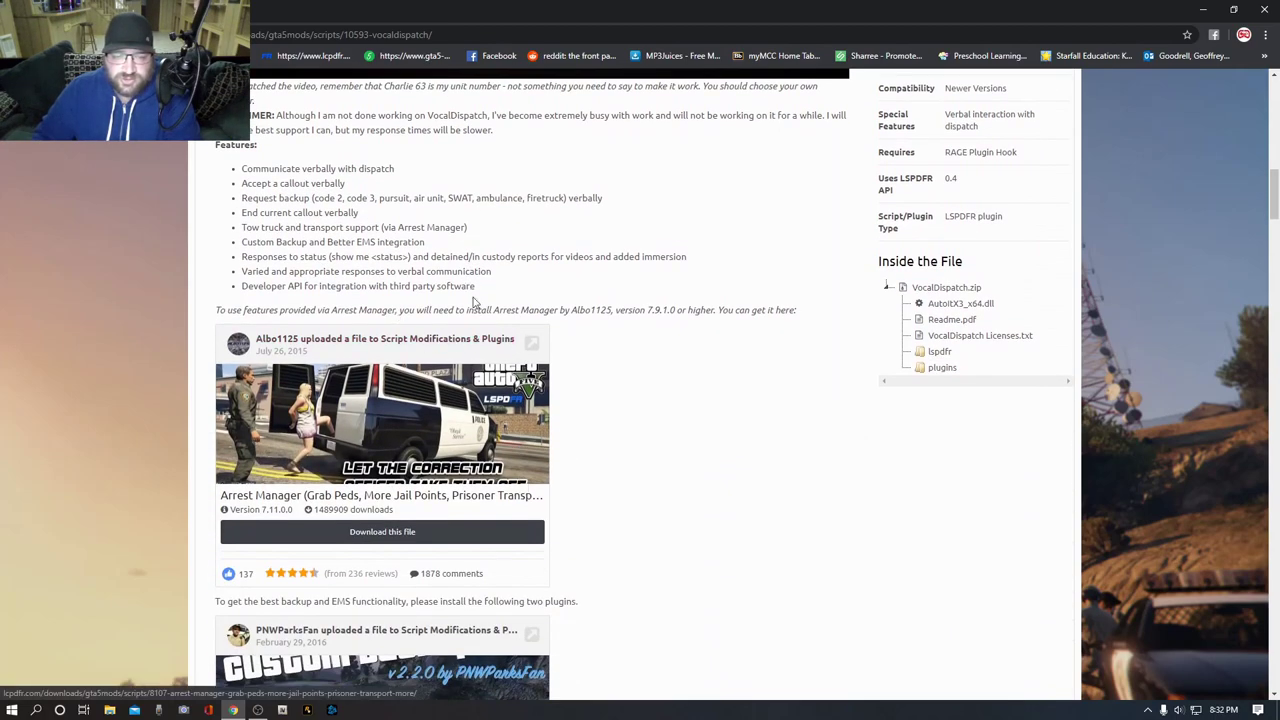
scroll(543, 438, "down", 10)
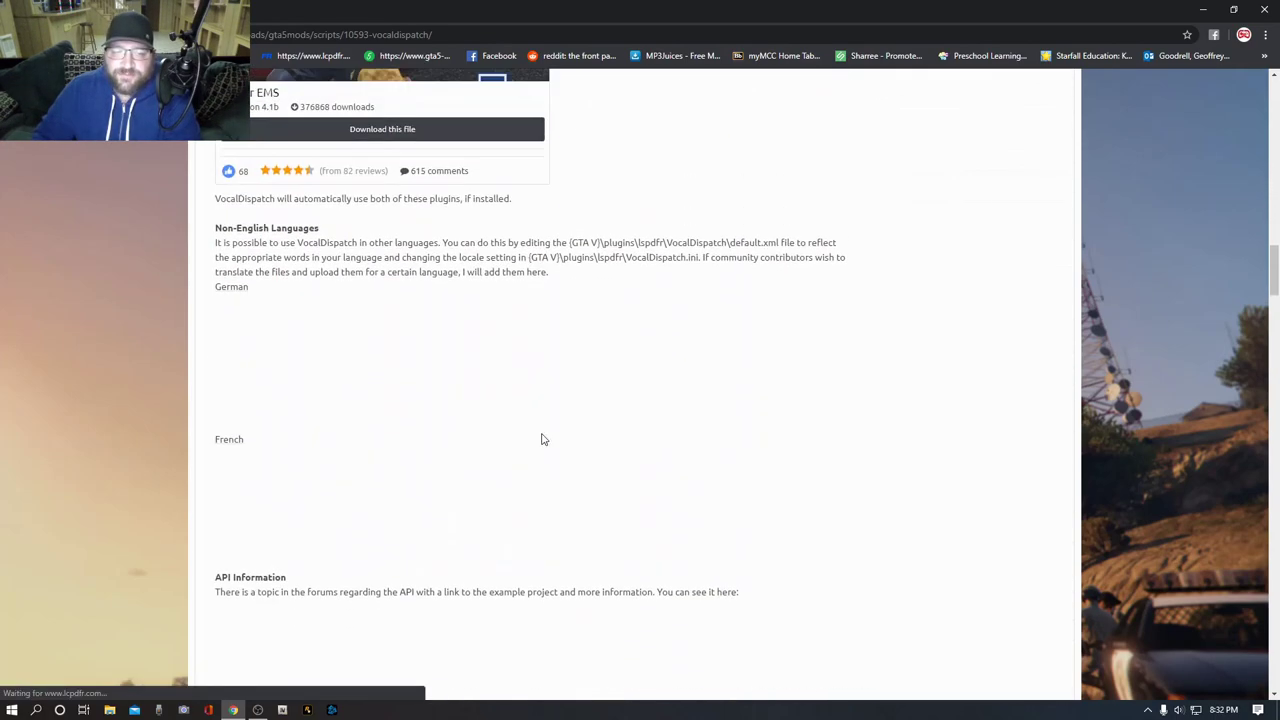
scroll(543, 438, "down", 14)
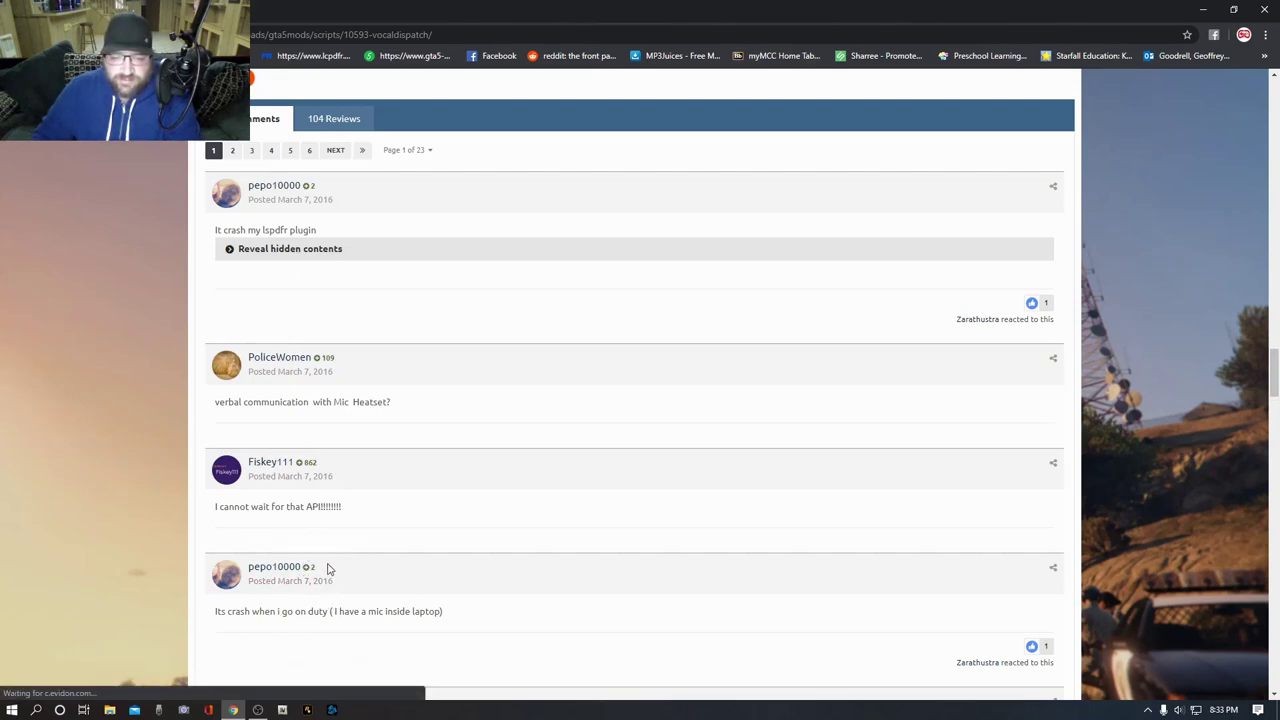
scroll(331, 564, "down", 2)
scroll(331, 562, "up", 7)
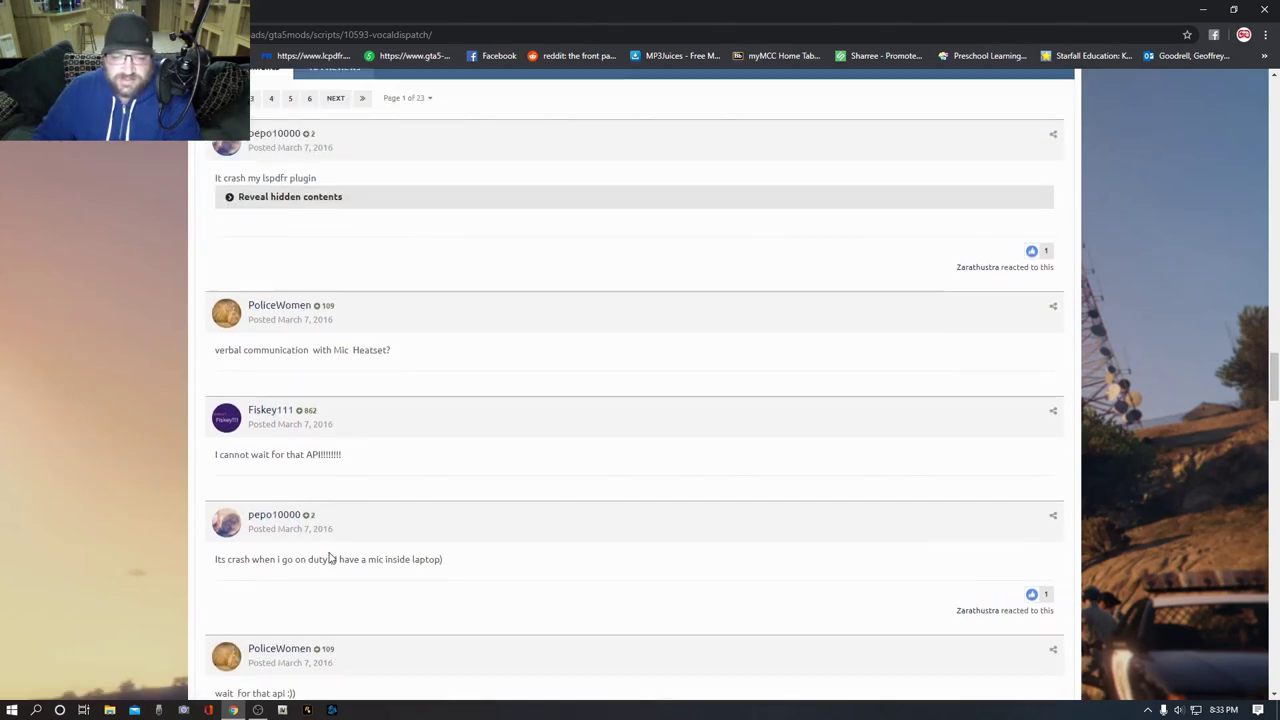
scroll(330, 553, "up", 10)
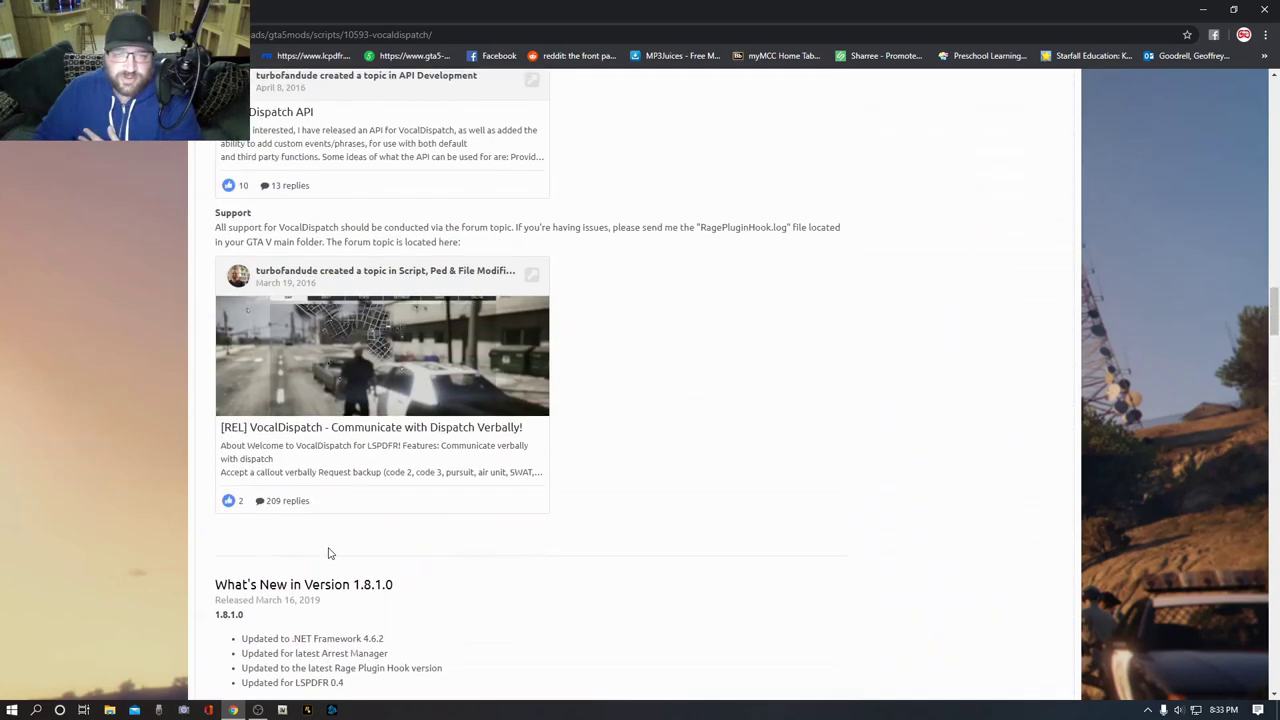
scroll(327, 553, "up", 10)
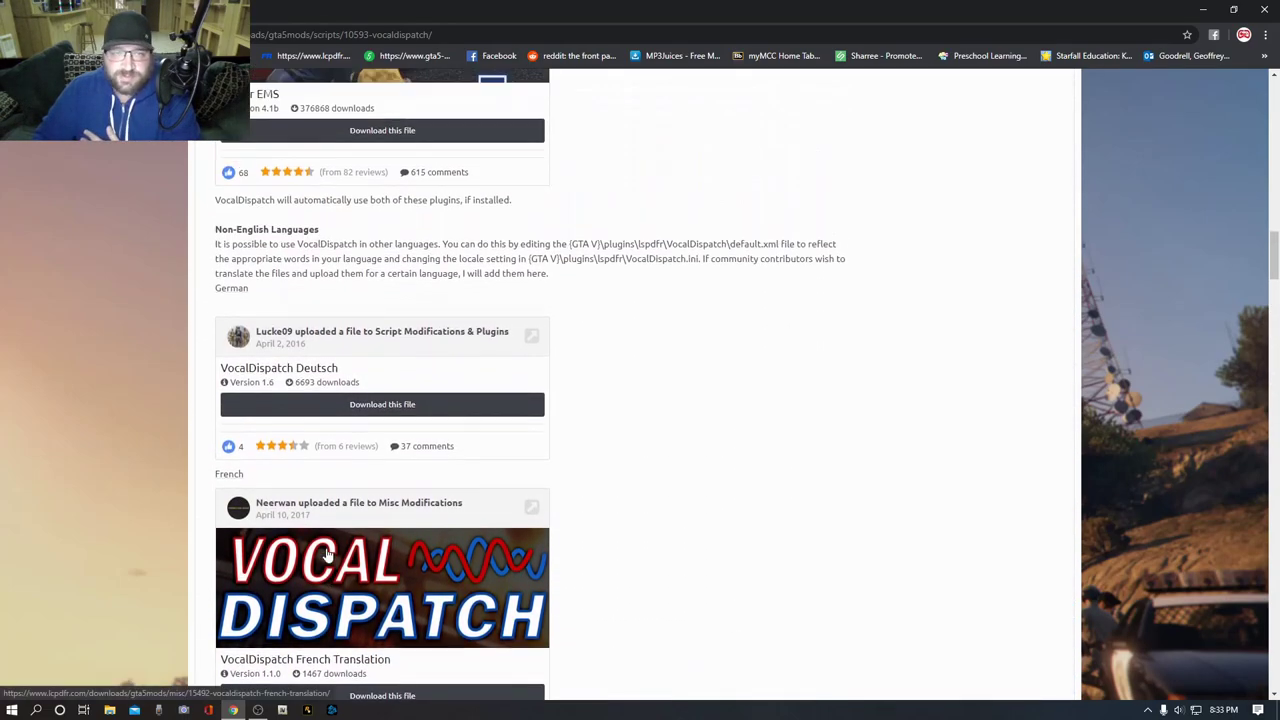
scroll(327, 553, "up", 12)
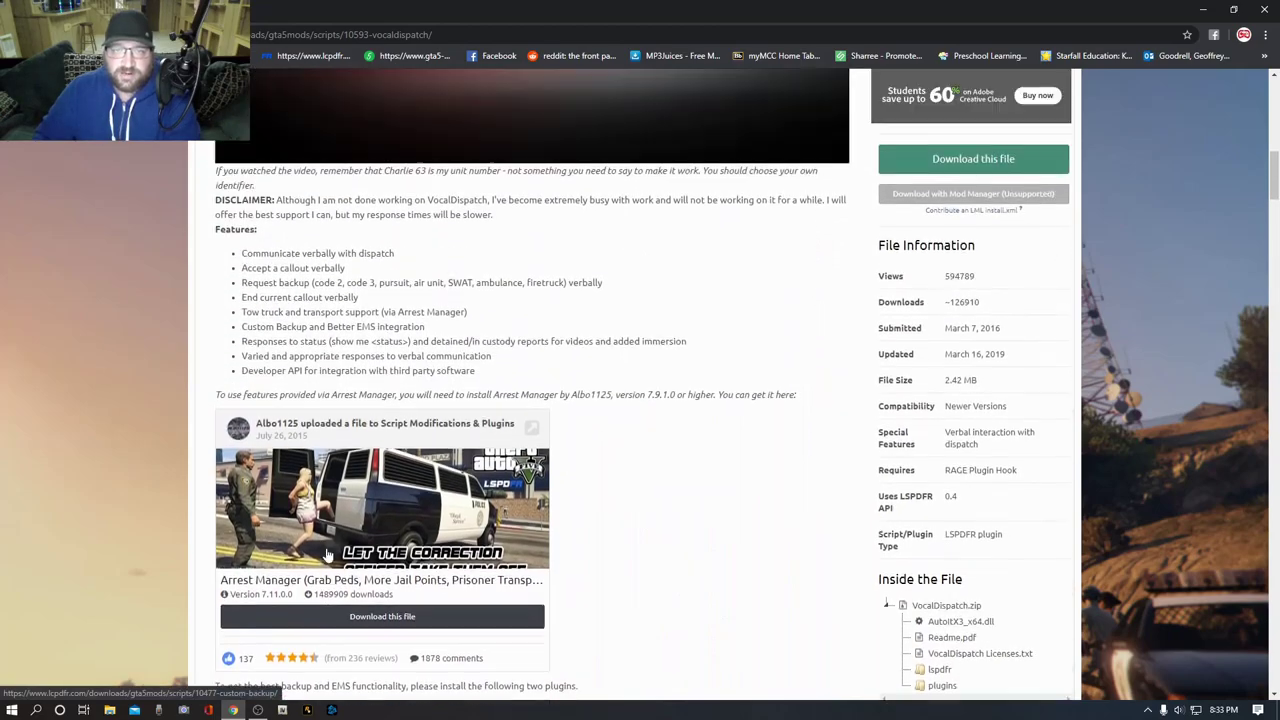
scroll(320, 549, "up", 3)
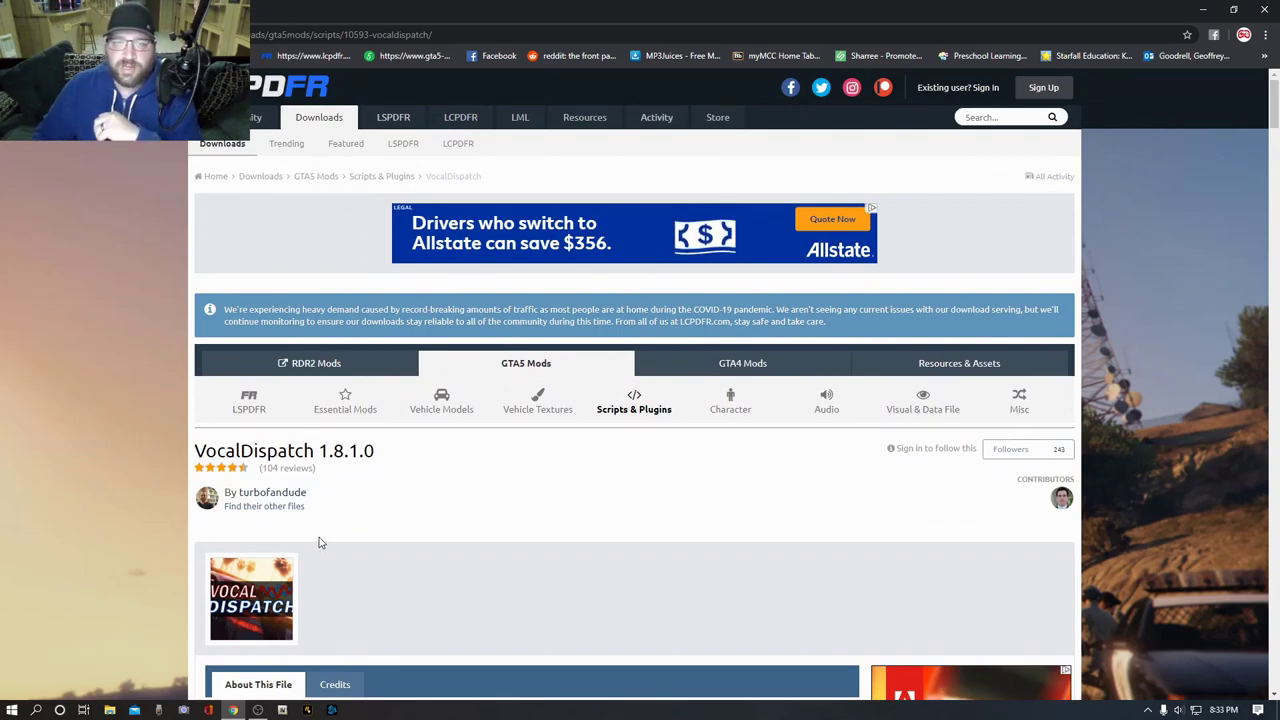
- Download the VocalDispatch file and agree to the download terms
scroll(535, 460, "down", 5)
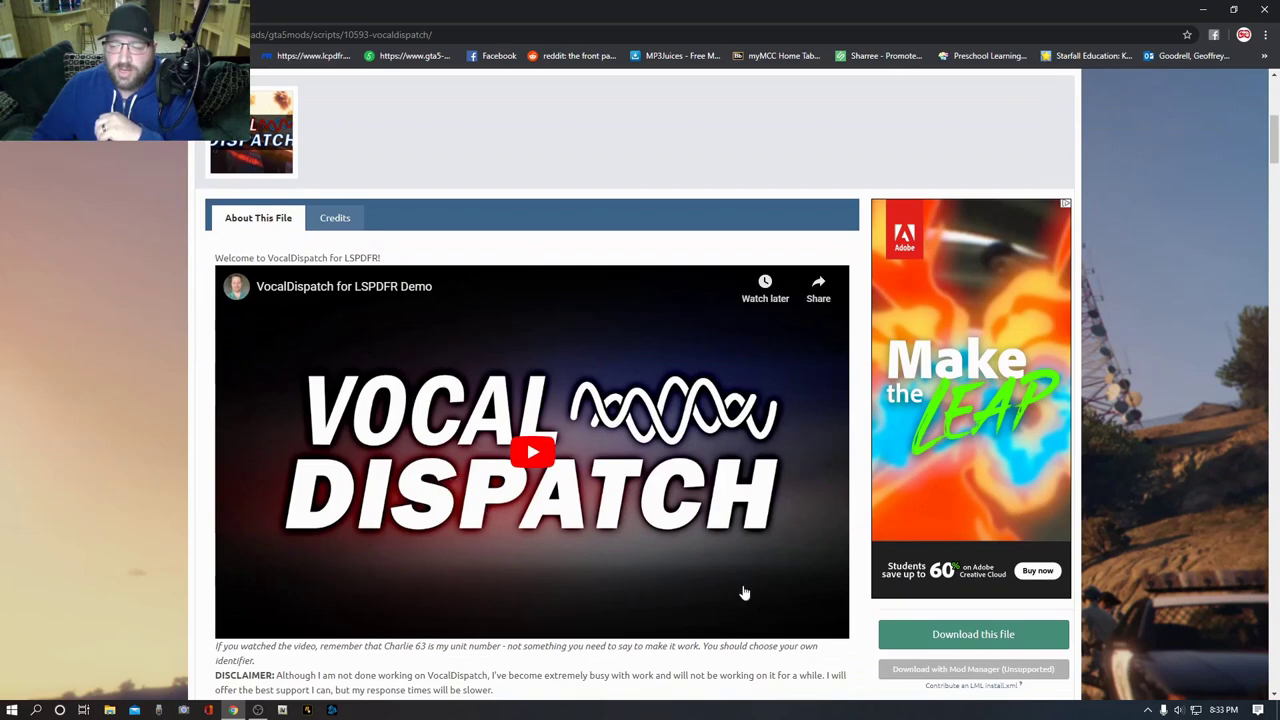
left_click(925, 636)
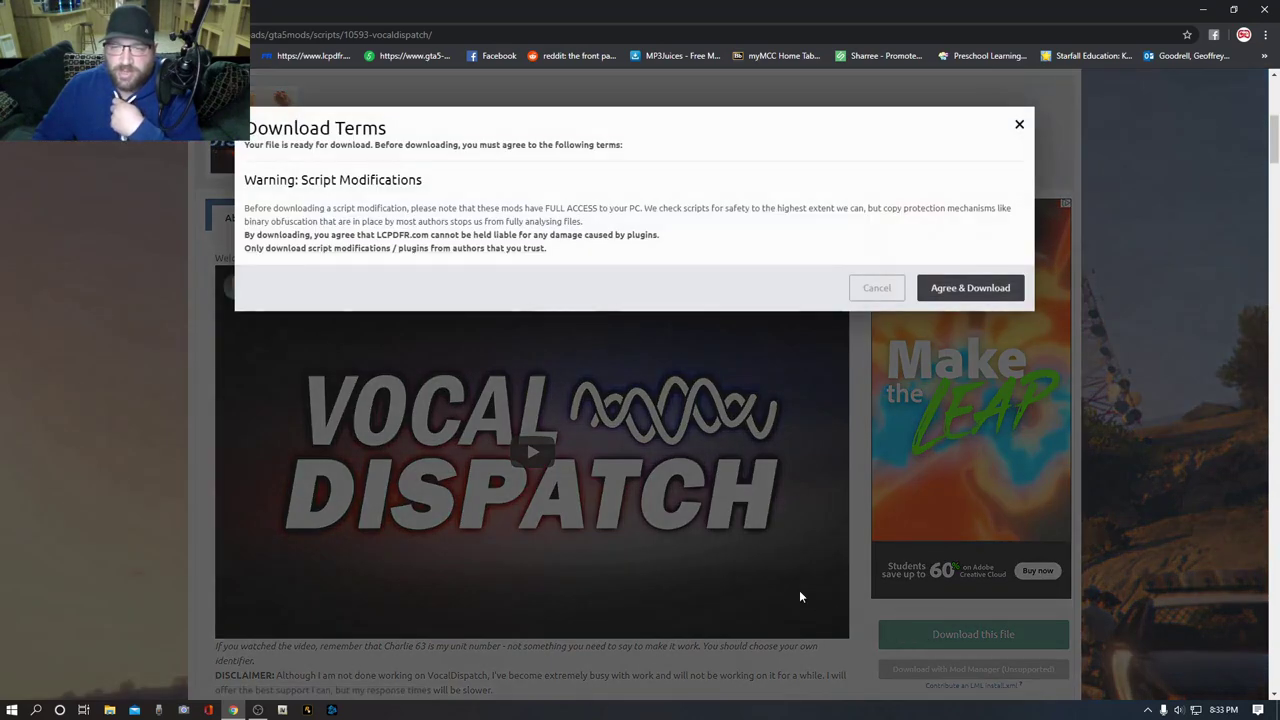
left_click(944, 286)
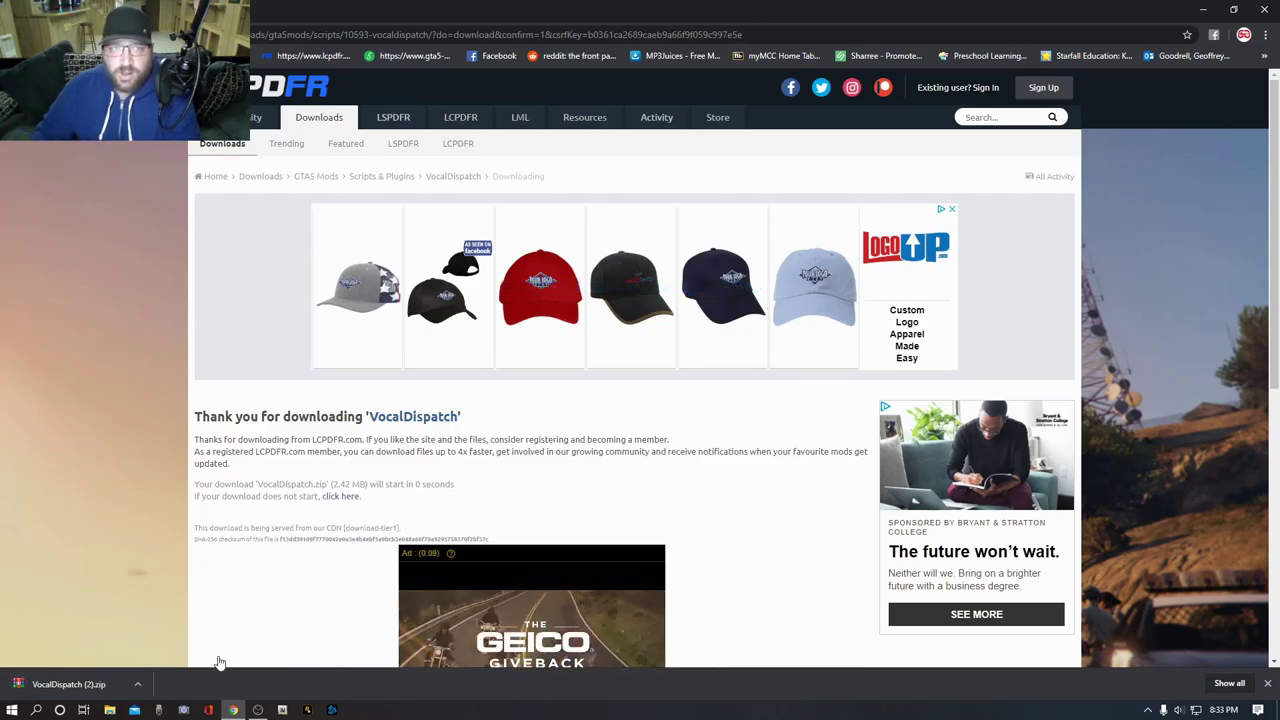
- Open the downloaded VocalDispatch archive in WinRAR, dismiss the trial notice, and place its window on the right side of the desktop
left_click(139, 684)
left_click(160, 599)
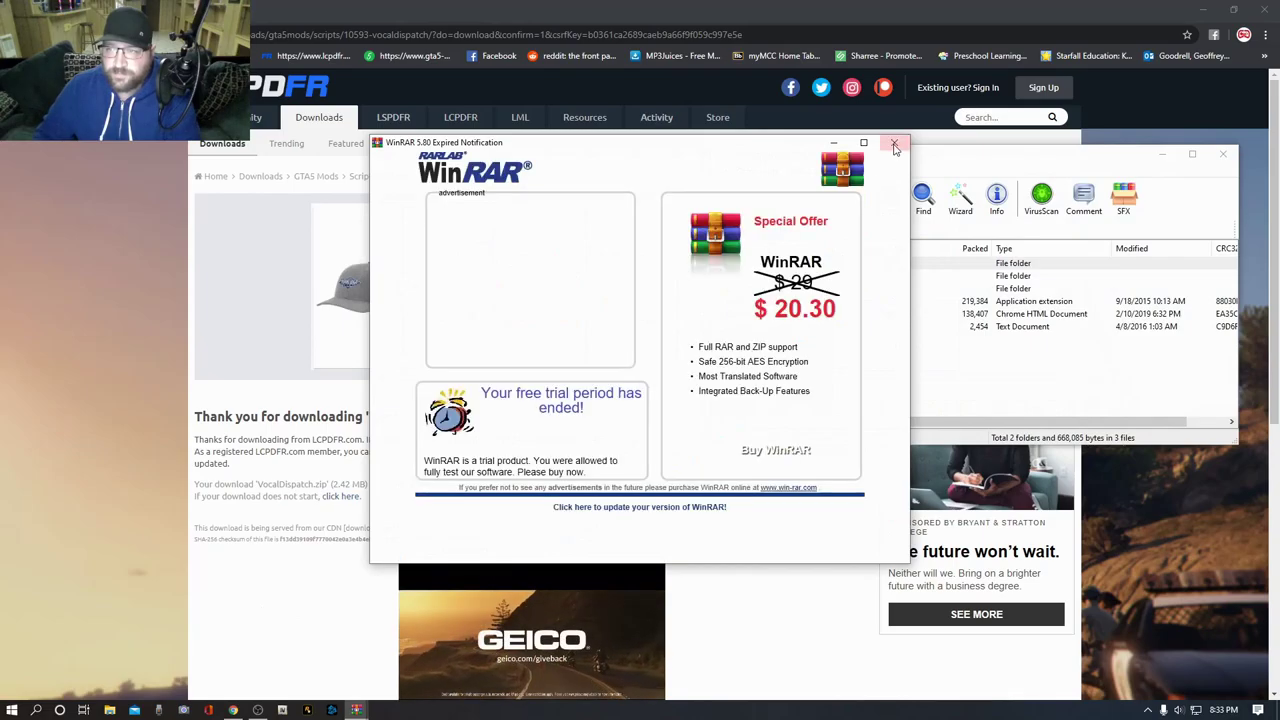
left_click(892, 141)
mouse_move(1037, 158)
left_mouse_down()
mouse_move(1049, 172)
mouse_move(958, 265)
mouse_move(1071, 239)
left_mouse_up()
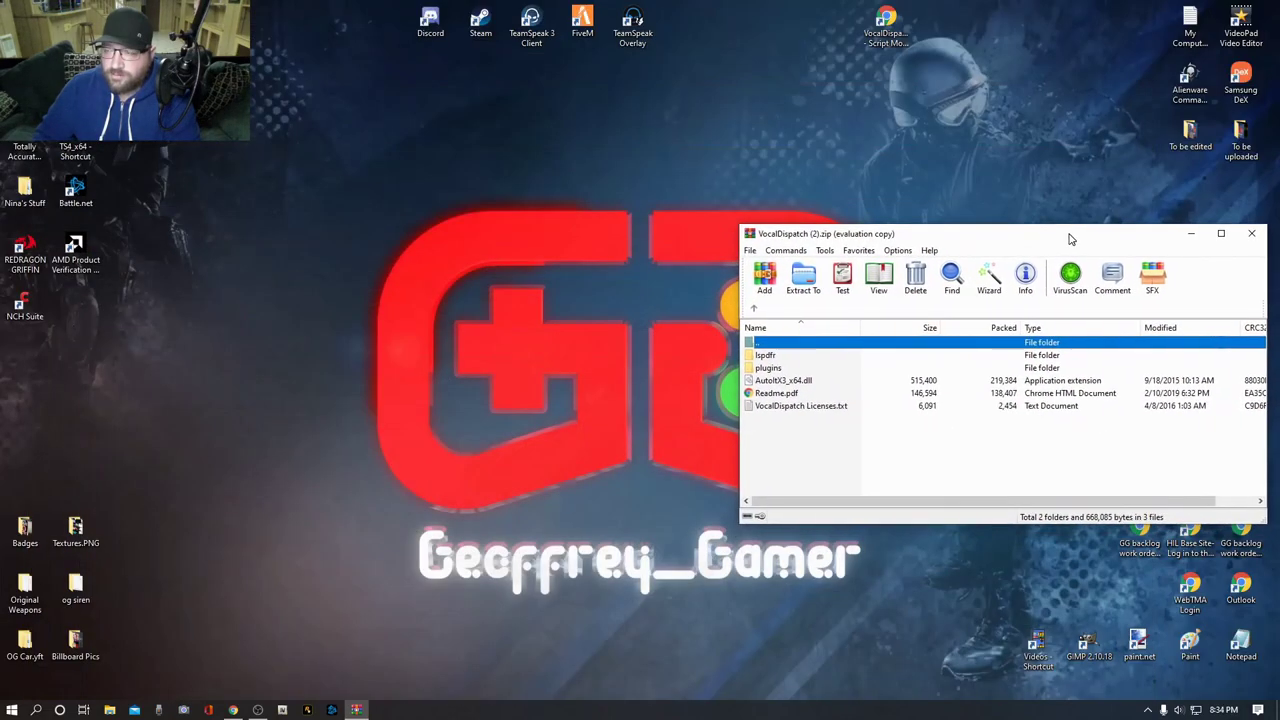
mouse_move(997, 240)
left_mouse_down()
mouse_move(977, 219)
mouse_move(998, 222)
left_mouse_up()
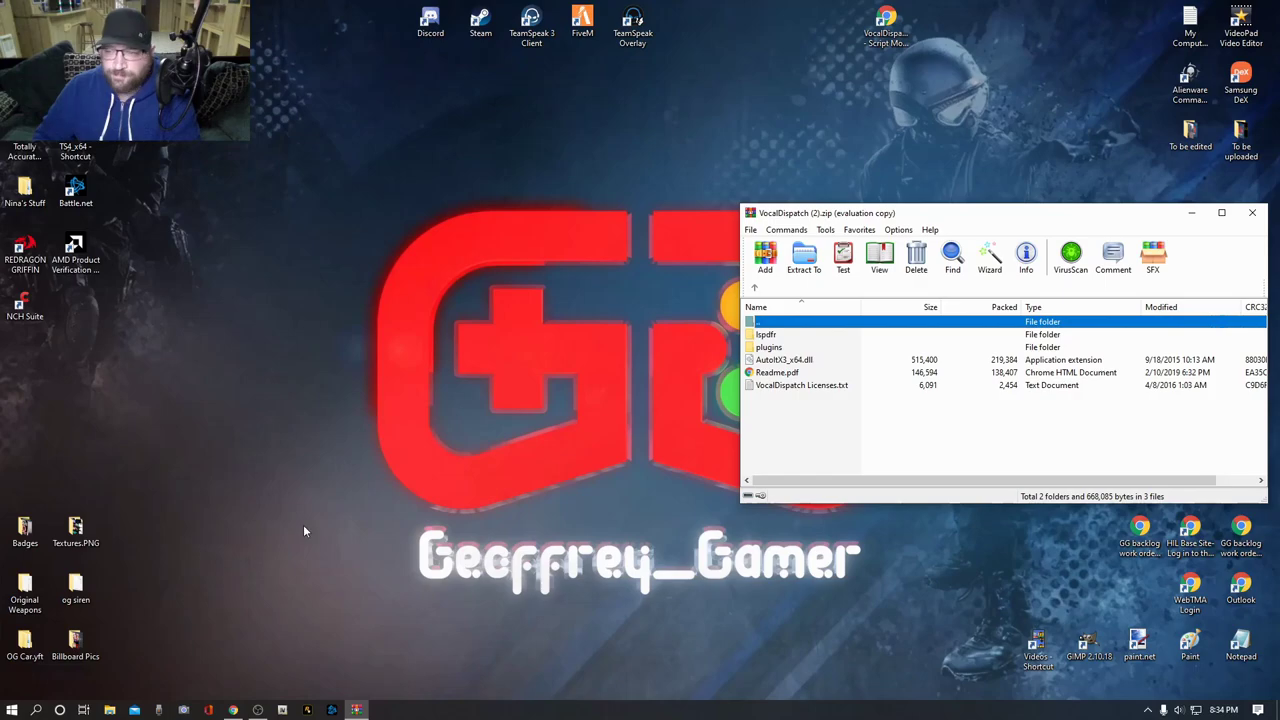
left_click_drag(1075, 223, 1086, 200)
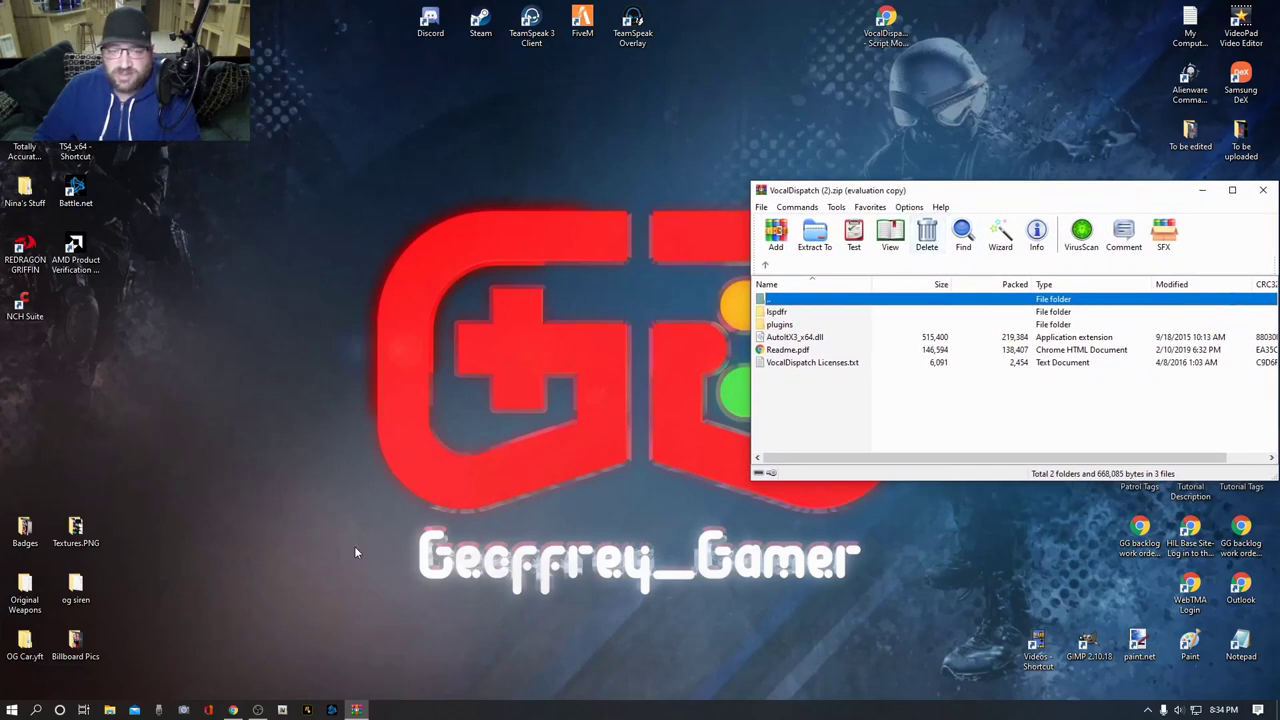
- Open File Explorer and go to C:\Program Files (x86)\Steam\steamapps\common
left_click(110, 709)
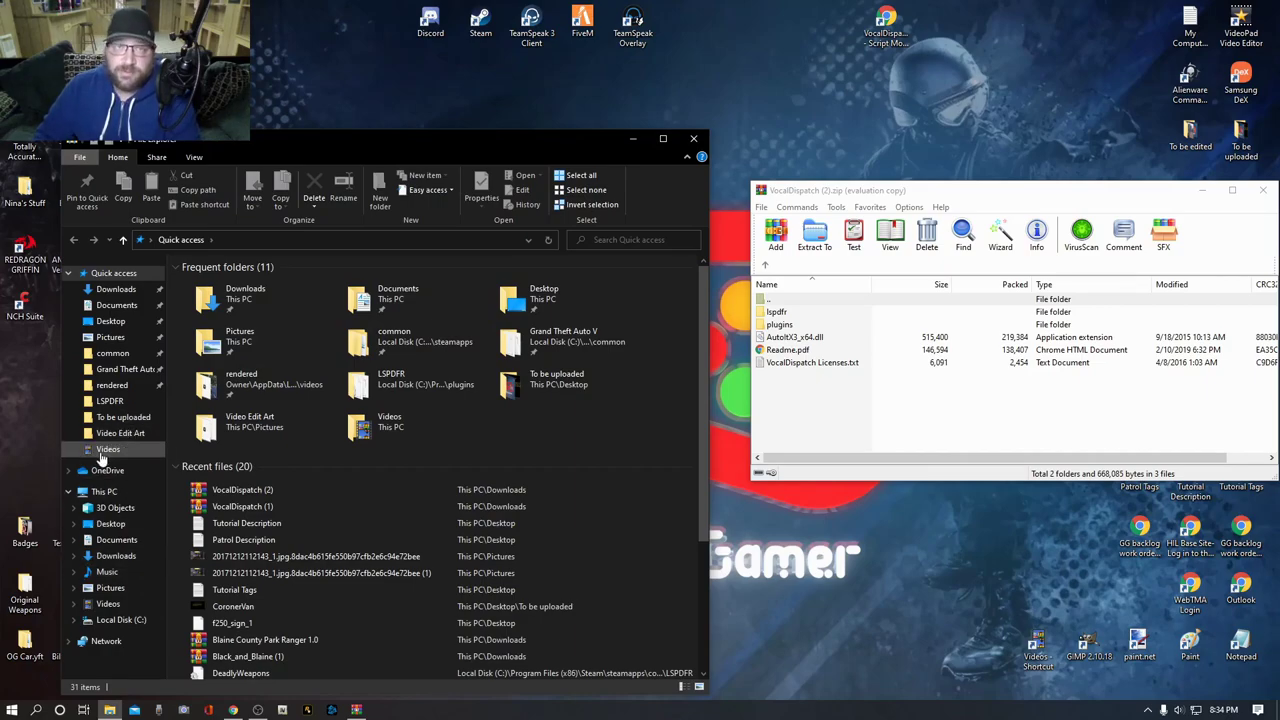
left_click(118, 622)
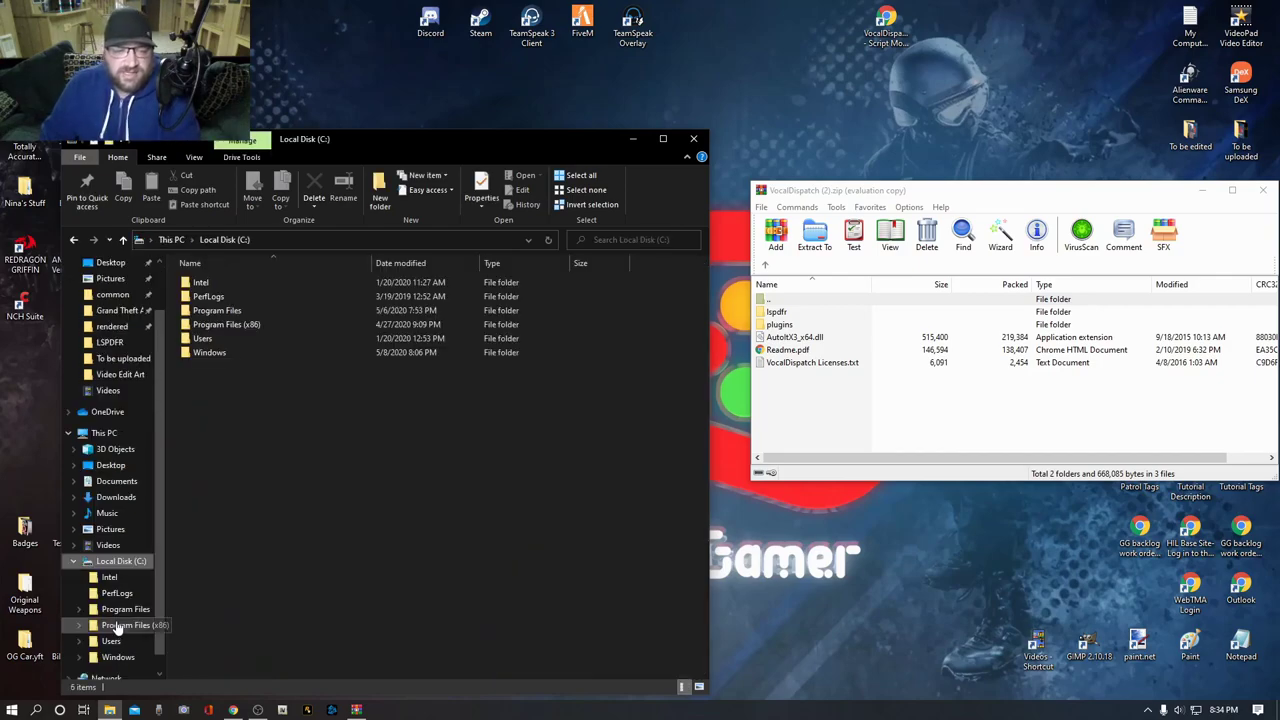
double_click(234, 325)
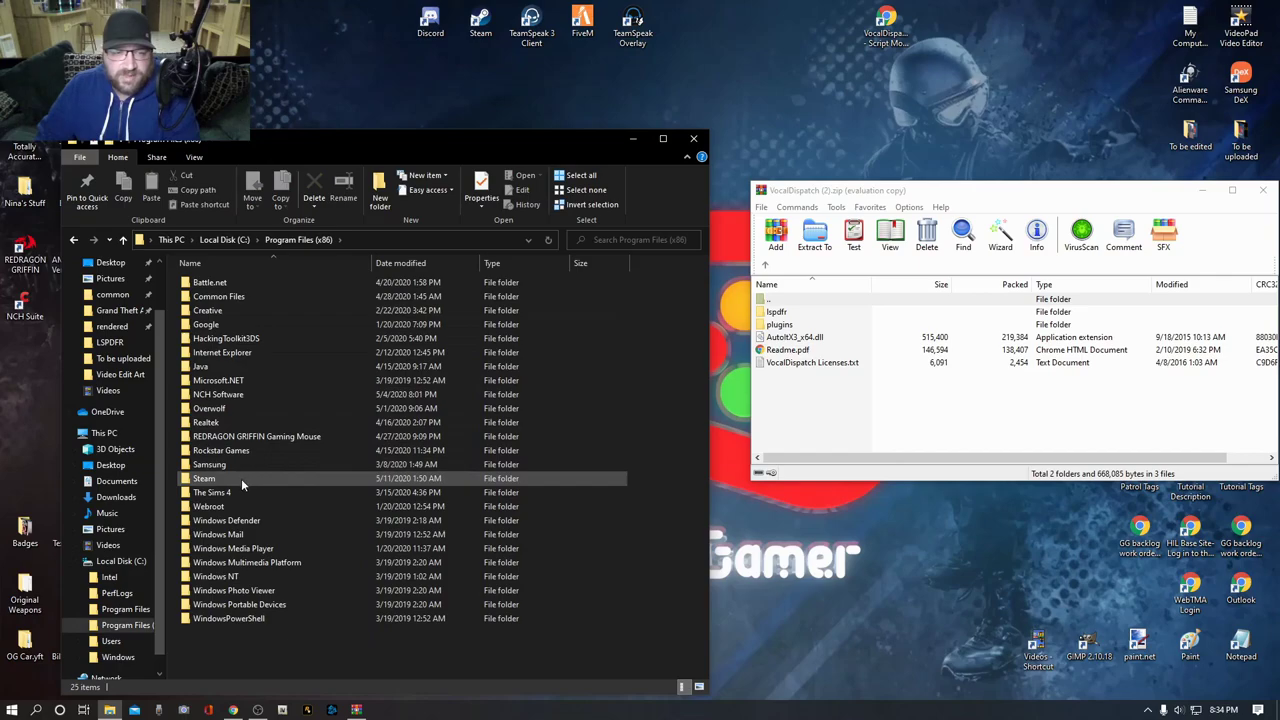
double_click(241, 478)
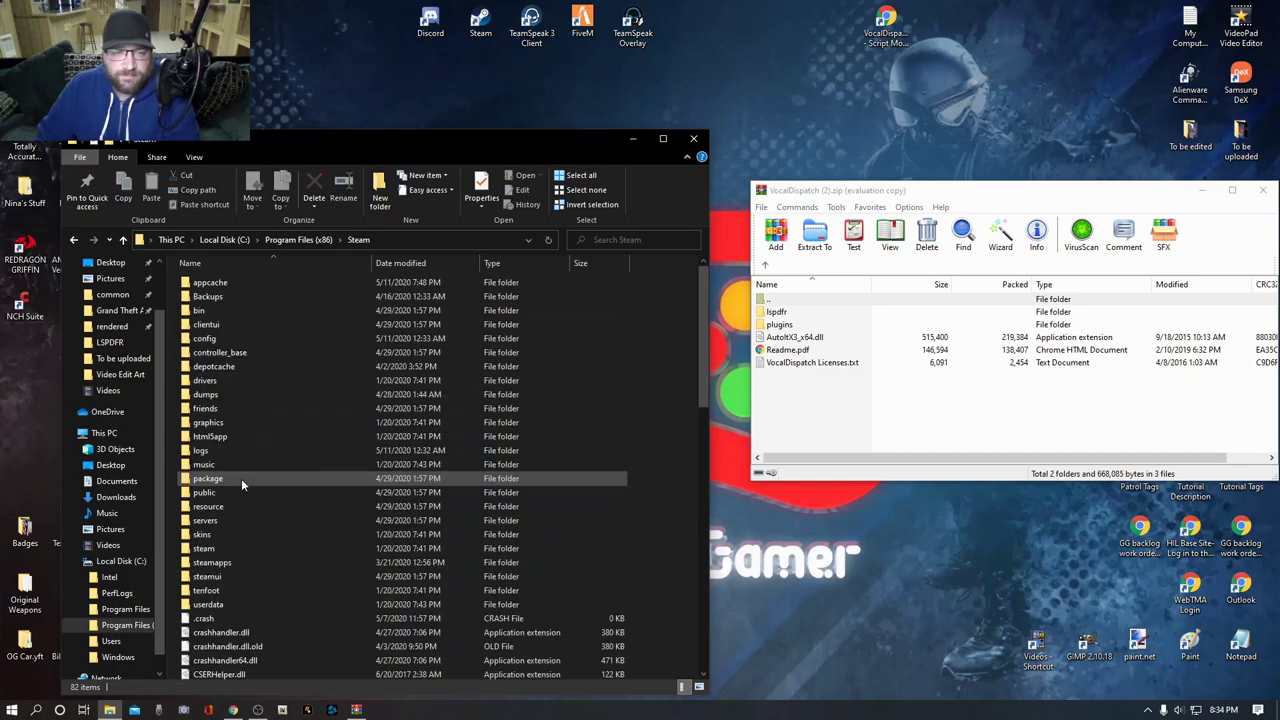
double_click(225, 562)
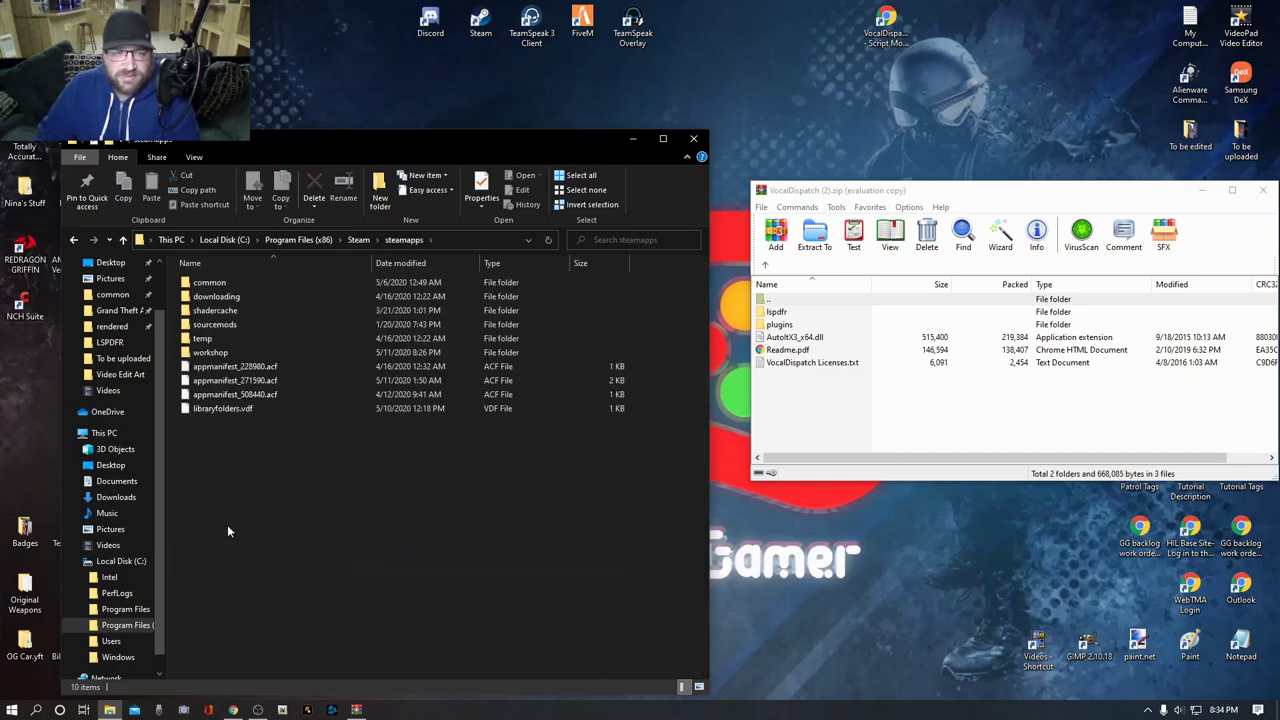
double_click(234, 285)
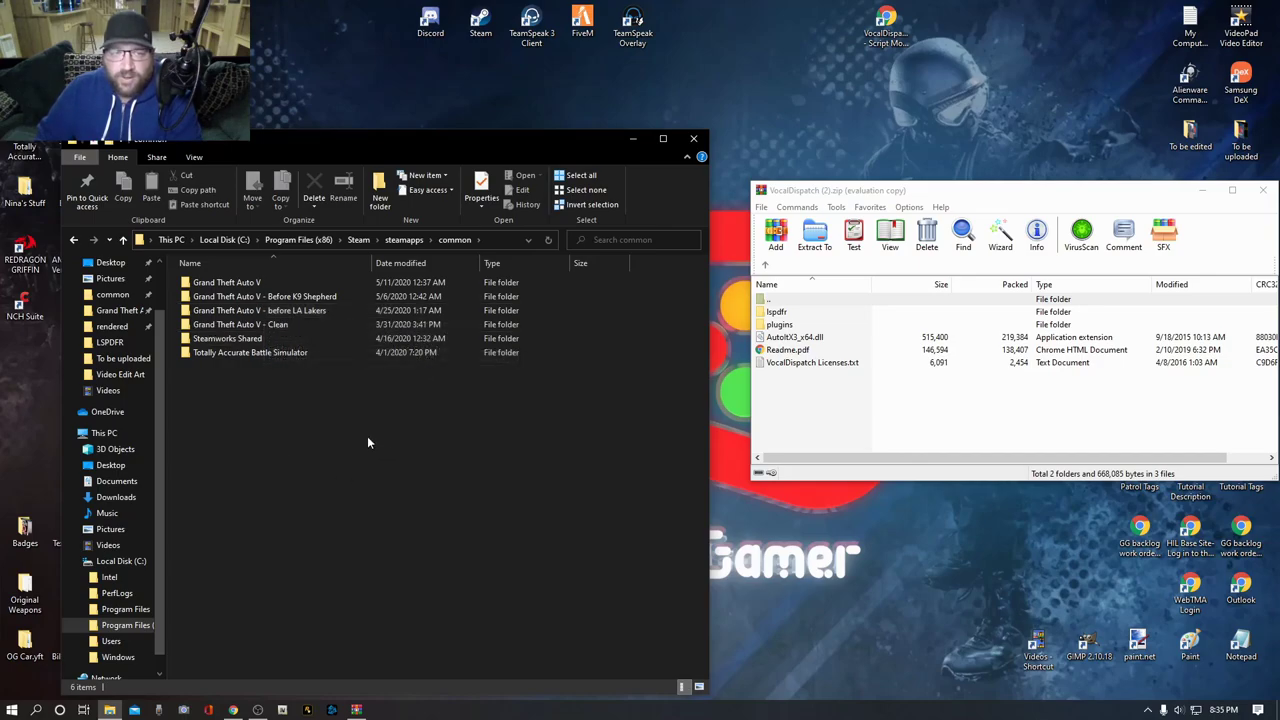
left_click(229, 284)
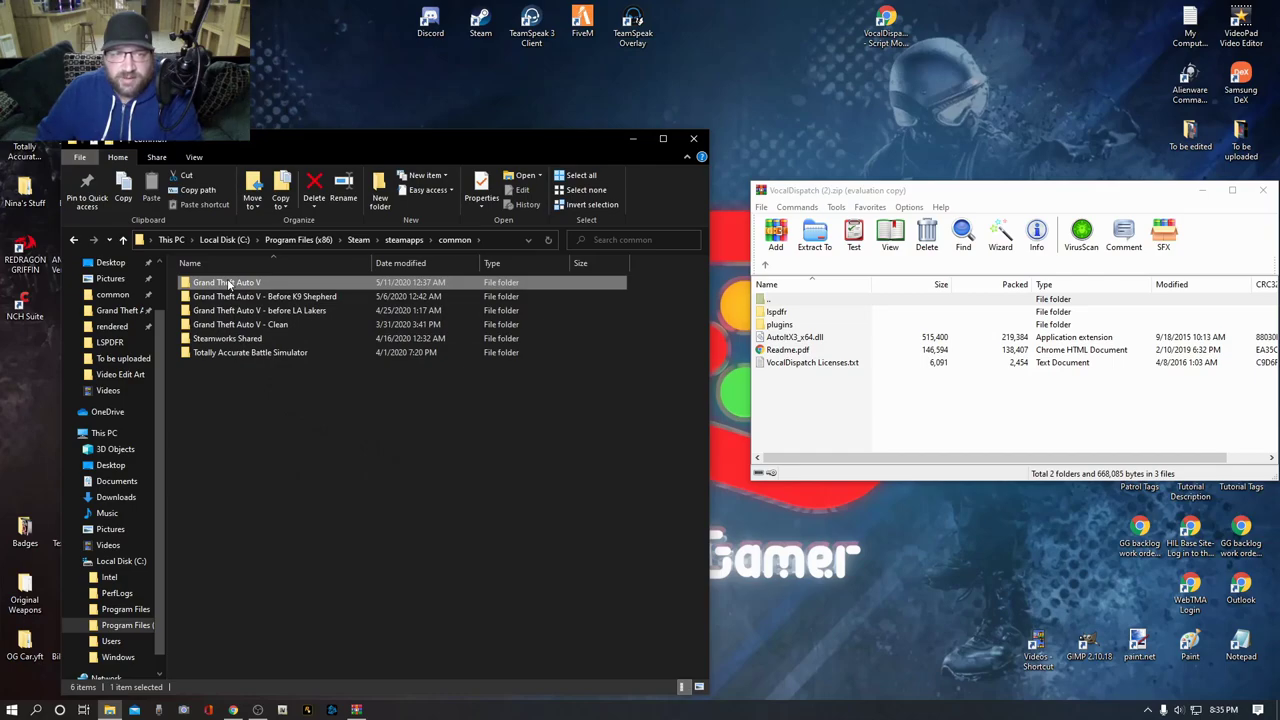
right_click(229, 284)
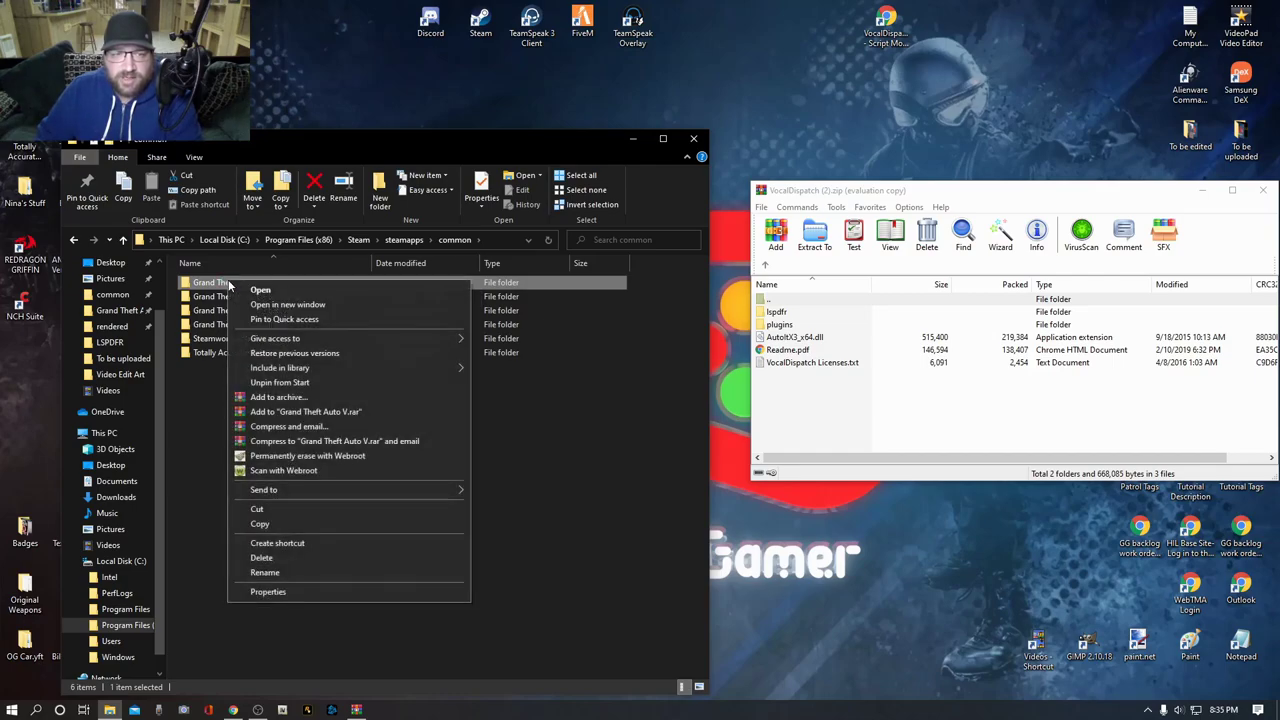
left_click(260, 524)
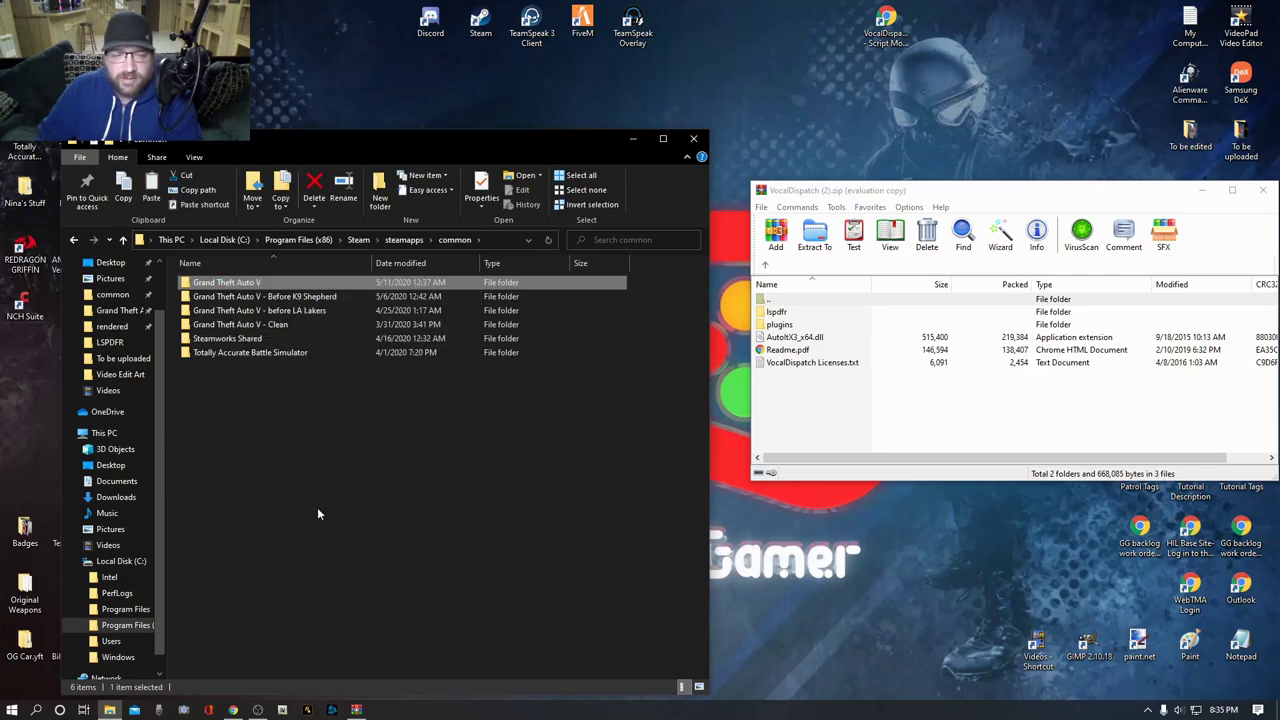
left_click(357, 489)
right_click(361, 489)
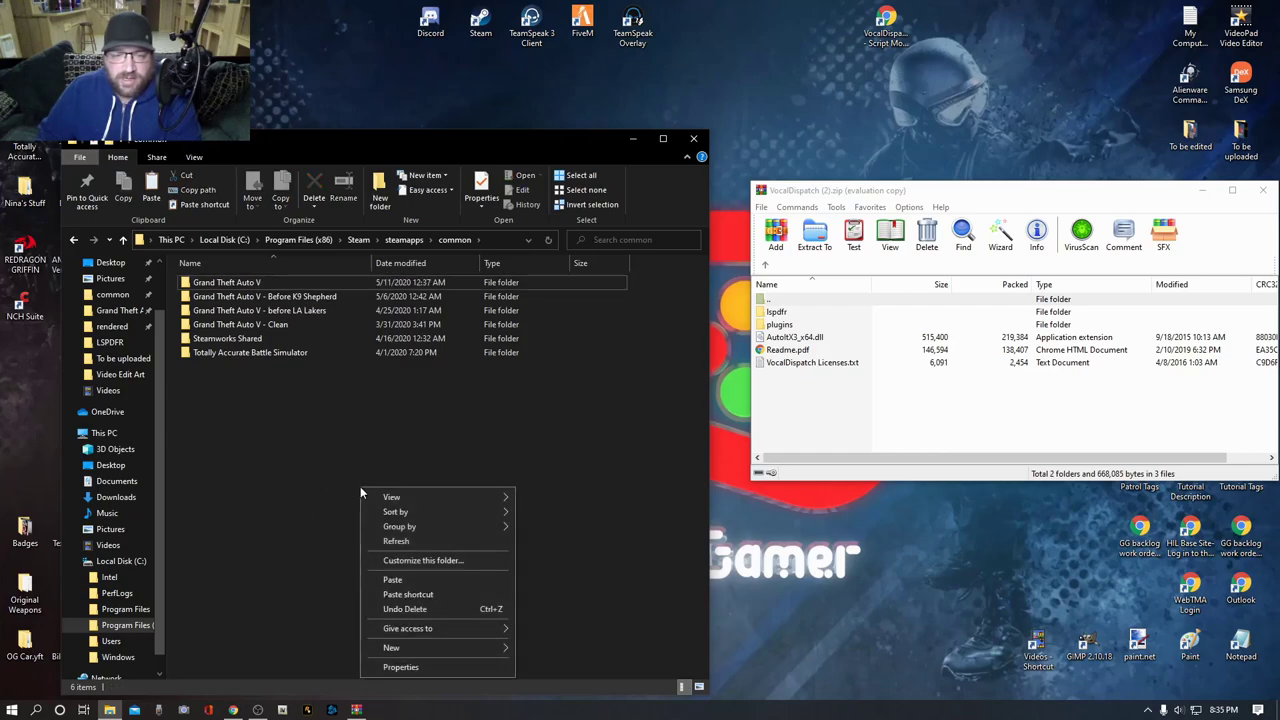
left_click(621, 426)
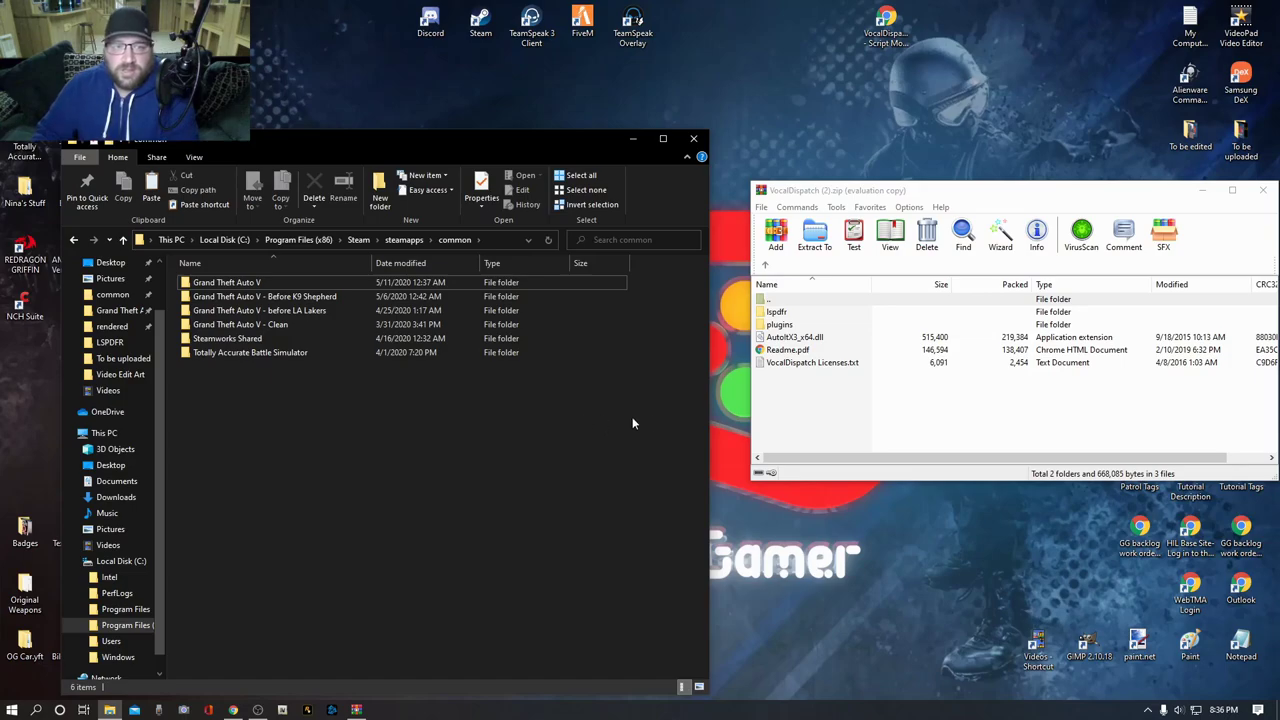
right_click(233, 286)
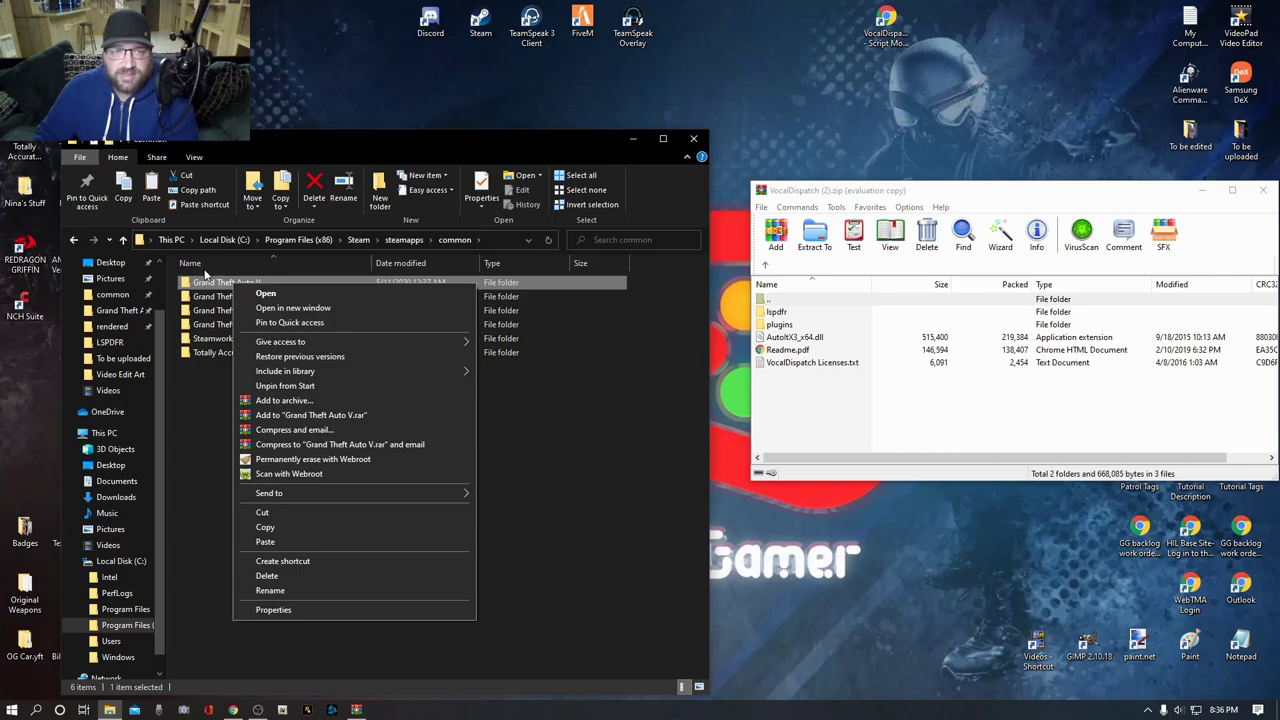
left_click(601, 478)
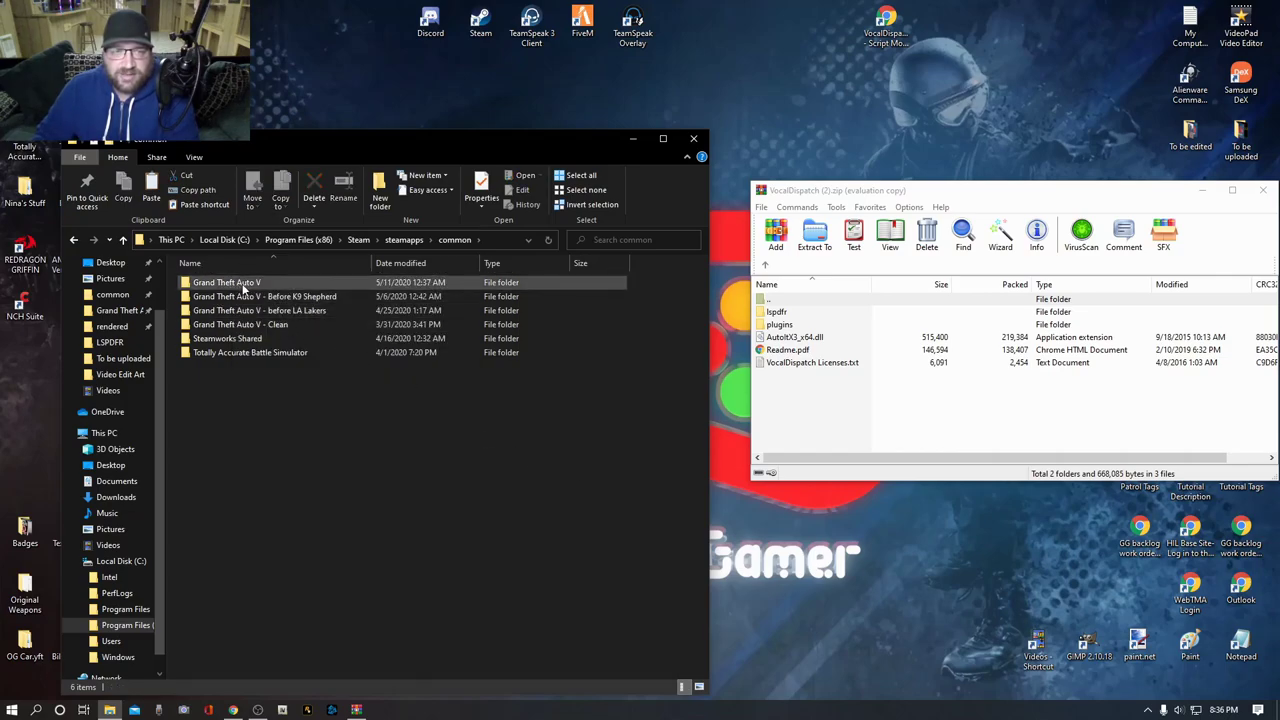
- Reopen File Explorer and go through the pinned common folder to open the Grand Theft Auto V folder
left_click_drag(308, 280, 118, 316)
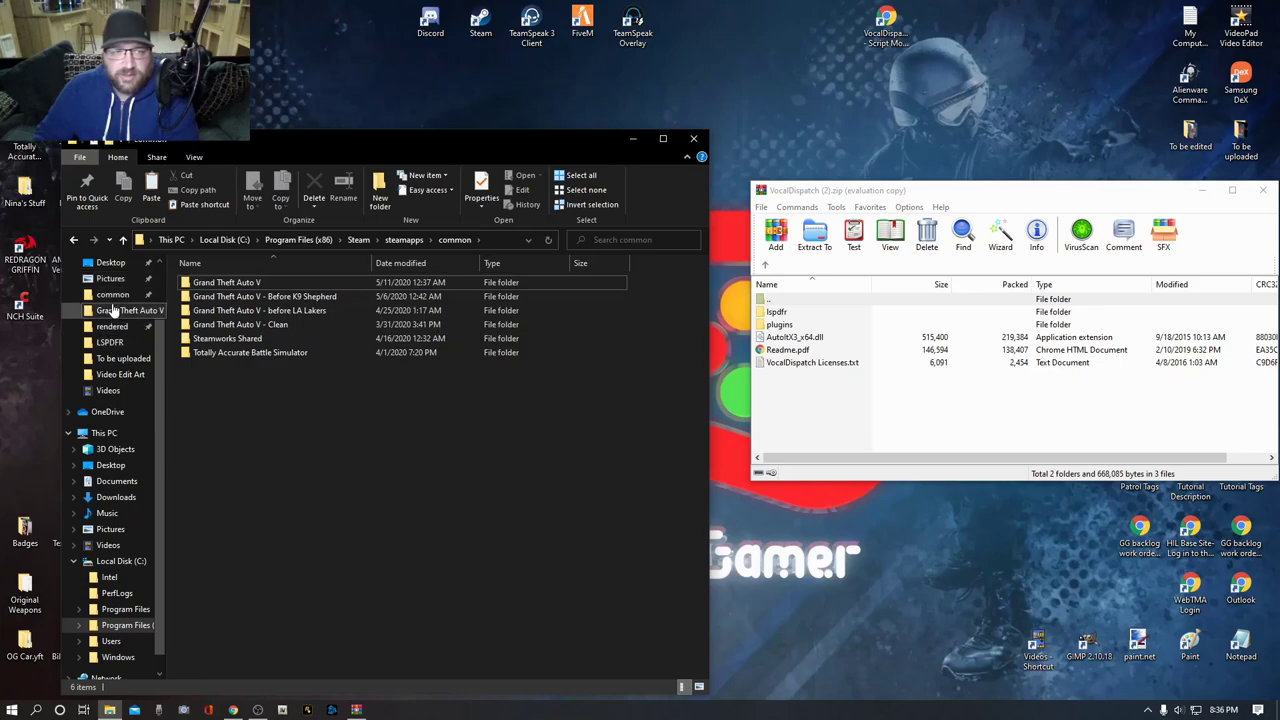
left_click(692, 139)
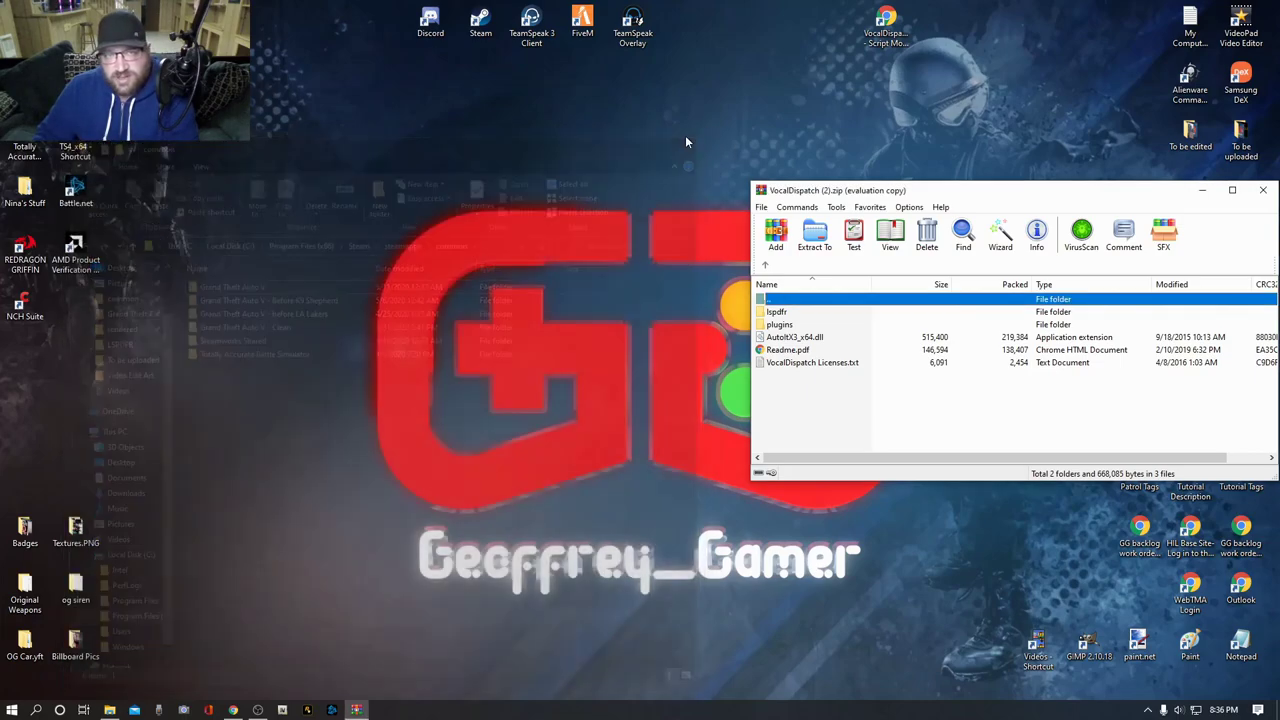
left_click(112, 709)
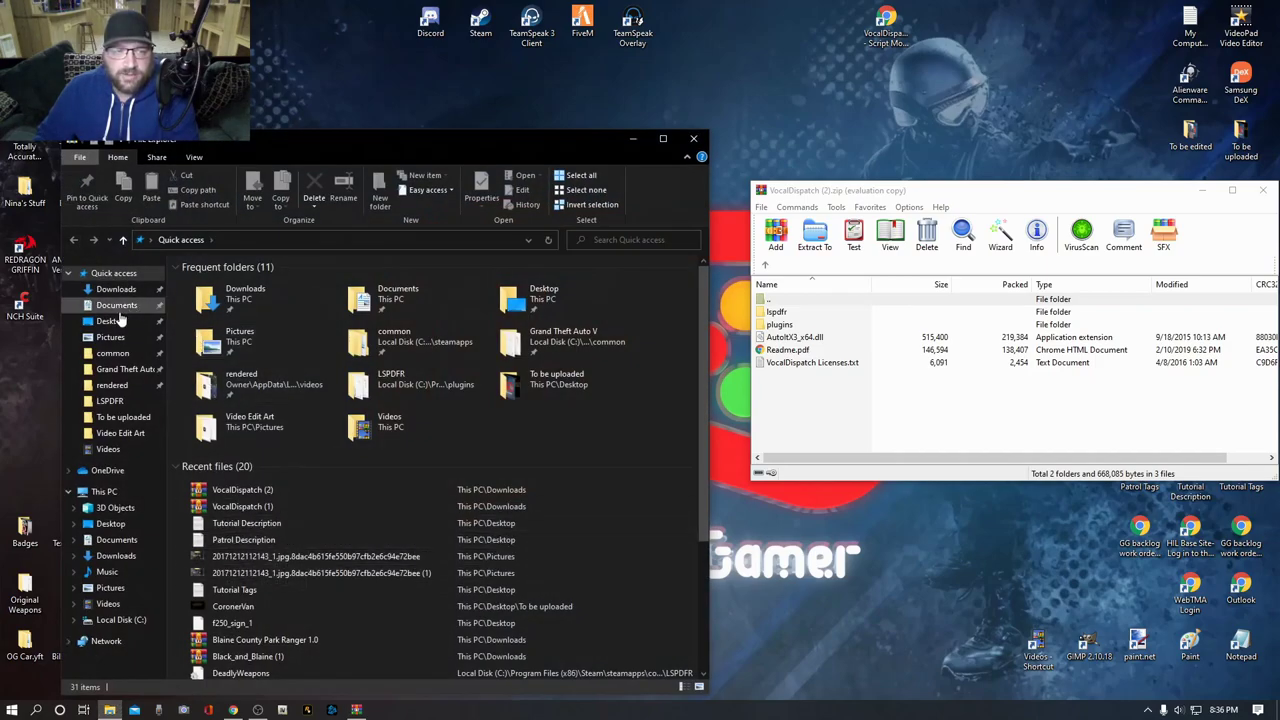
left_click(121, 370)
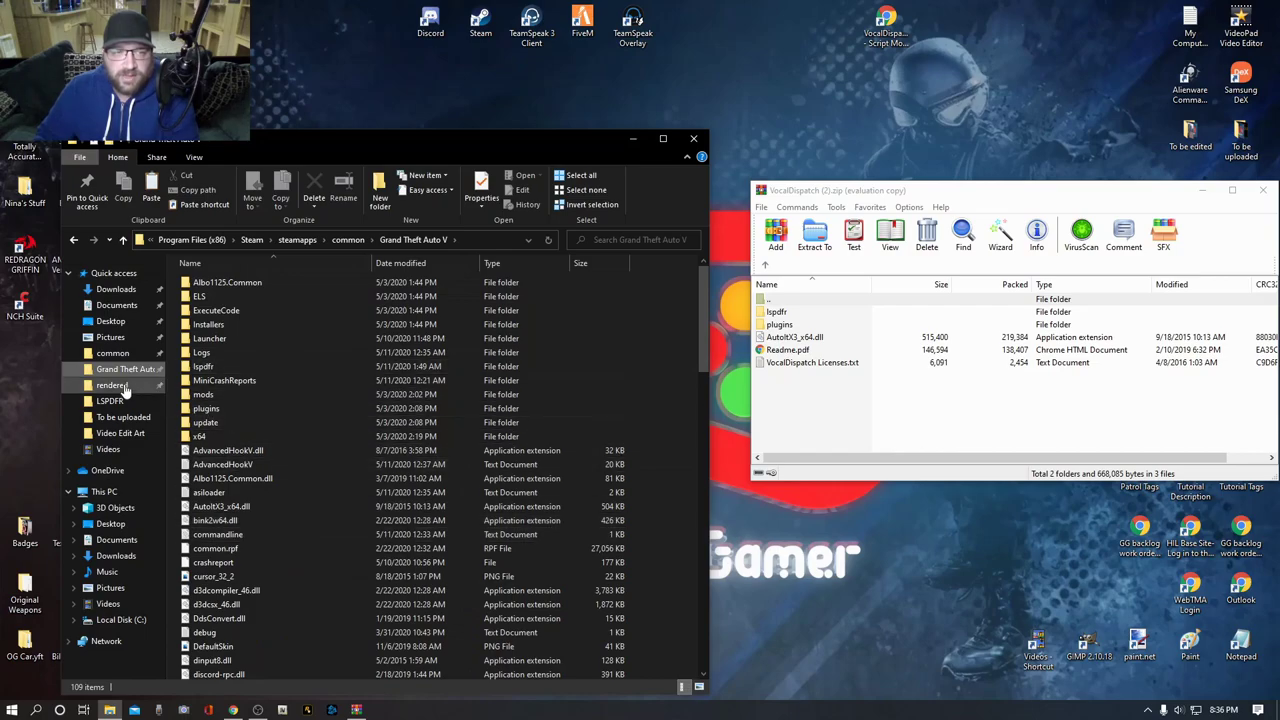
left_click(113, 353)
left_click(232, 283)
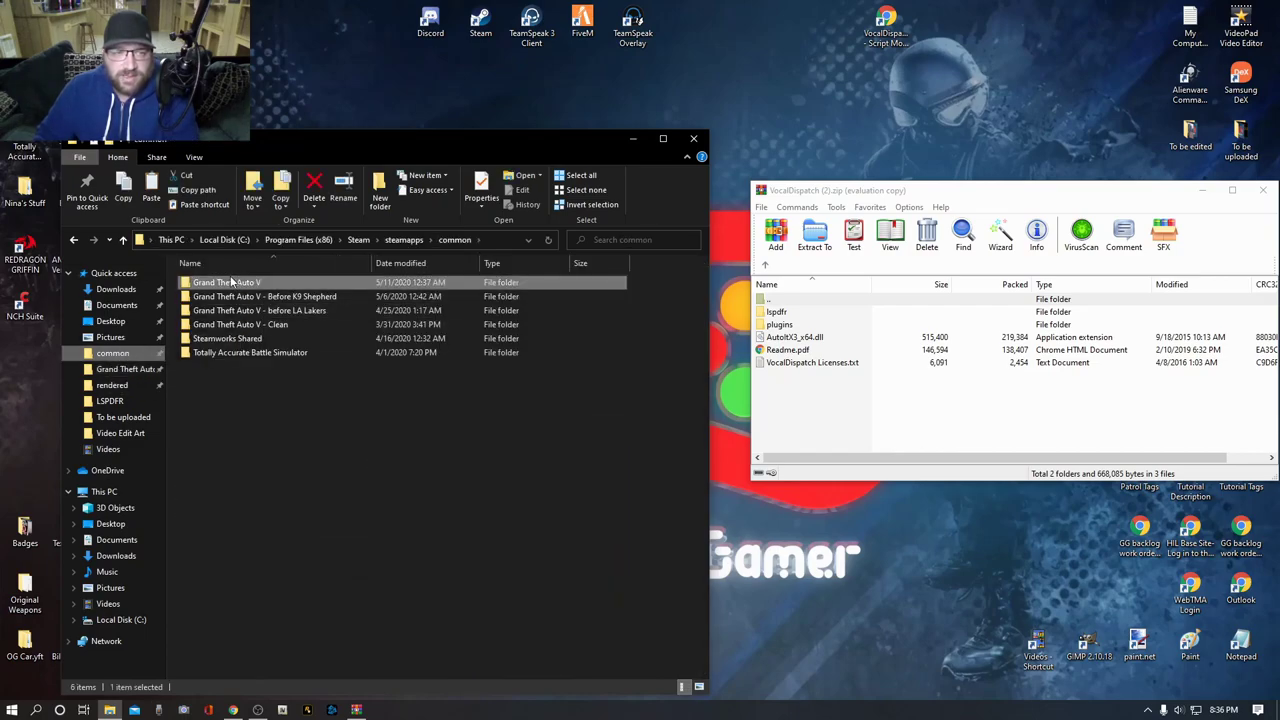
double_click(227, 287)
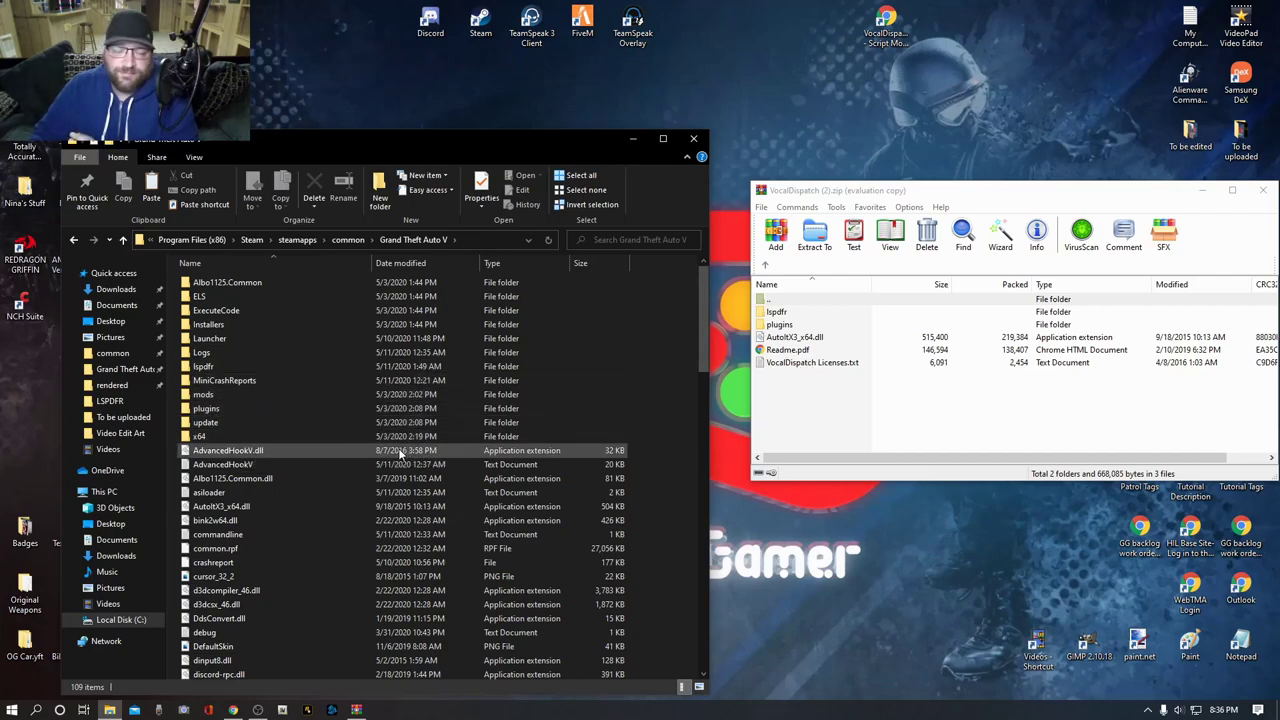
- Arrange the Grand Theft Auto V folder window and the VocalDispatch archive window side by side without overlap
mouse_move(475, 148)
left_mouse_down()
mouse_move(525, 68)
mouse_move(497, 55)
mouse_move(495, 148)
mouse_move(470, 178)
mouse_move(463, 134)
mouse_move(450, 153)
left_mouse_up()
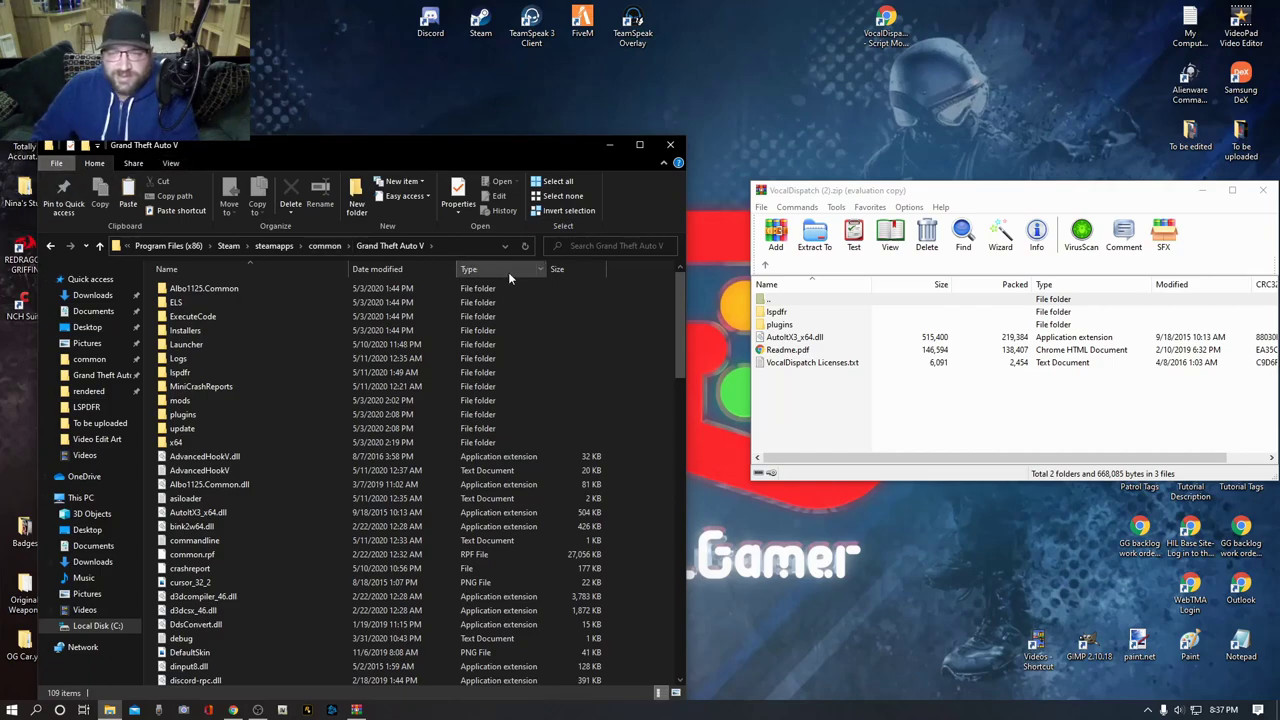
left_click_drag(975, 197, 962, 31)
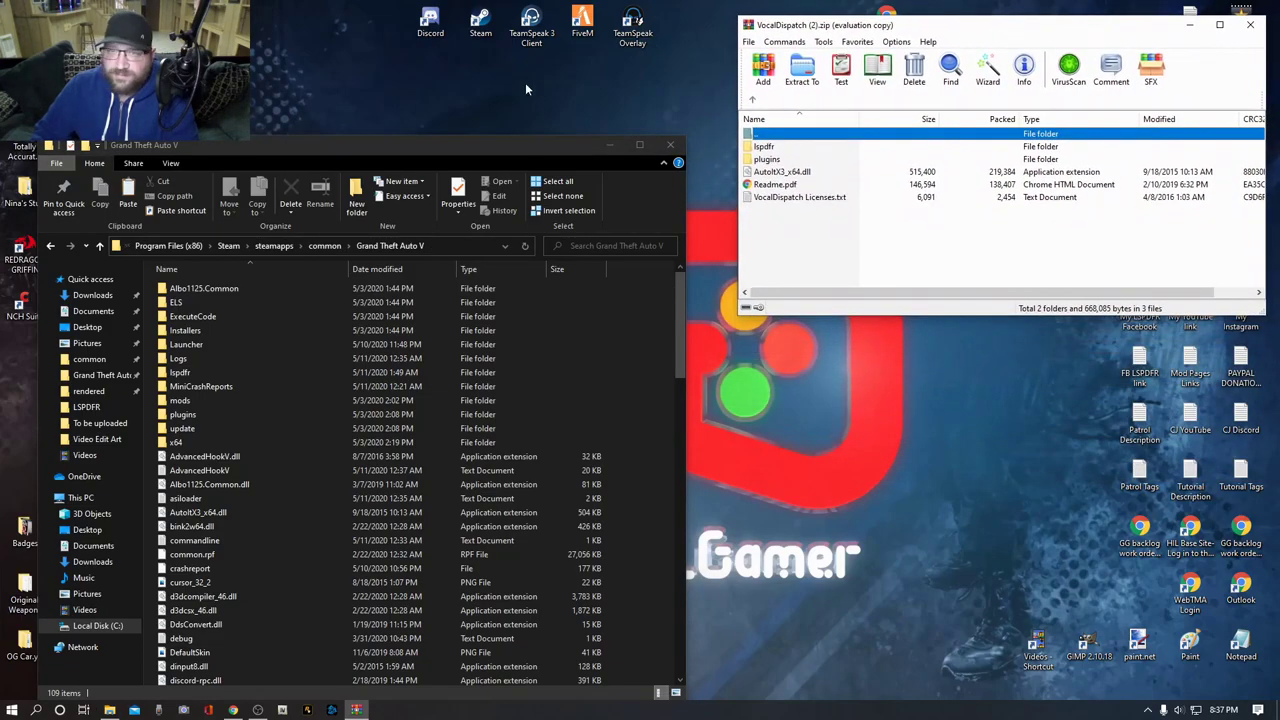
left_click_drag(436, 141, 481, 154)
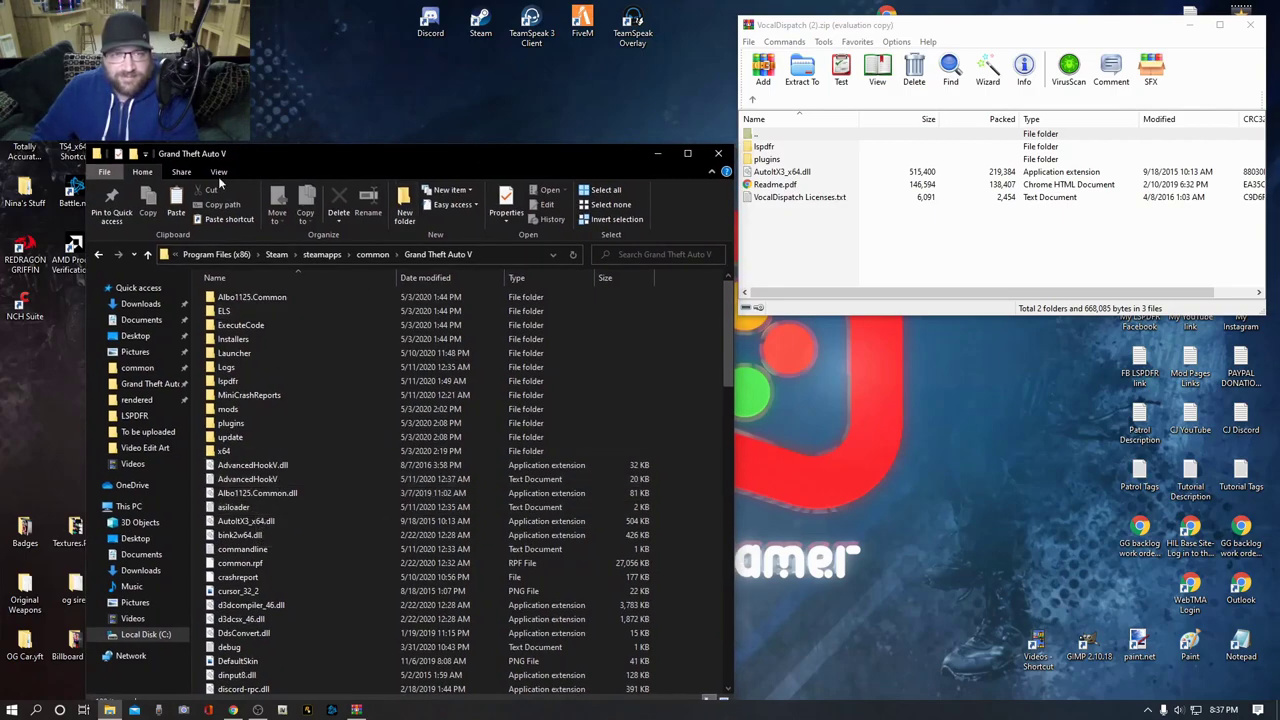
left_click_drag(405, 161, 404, 146)
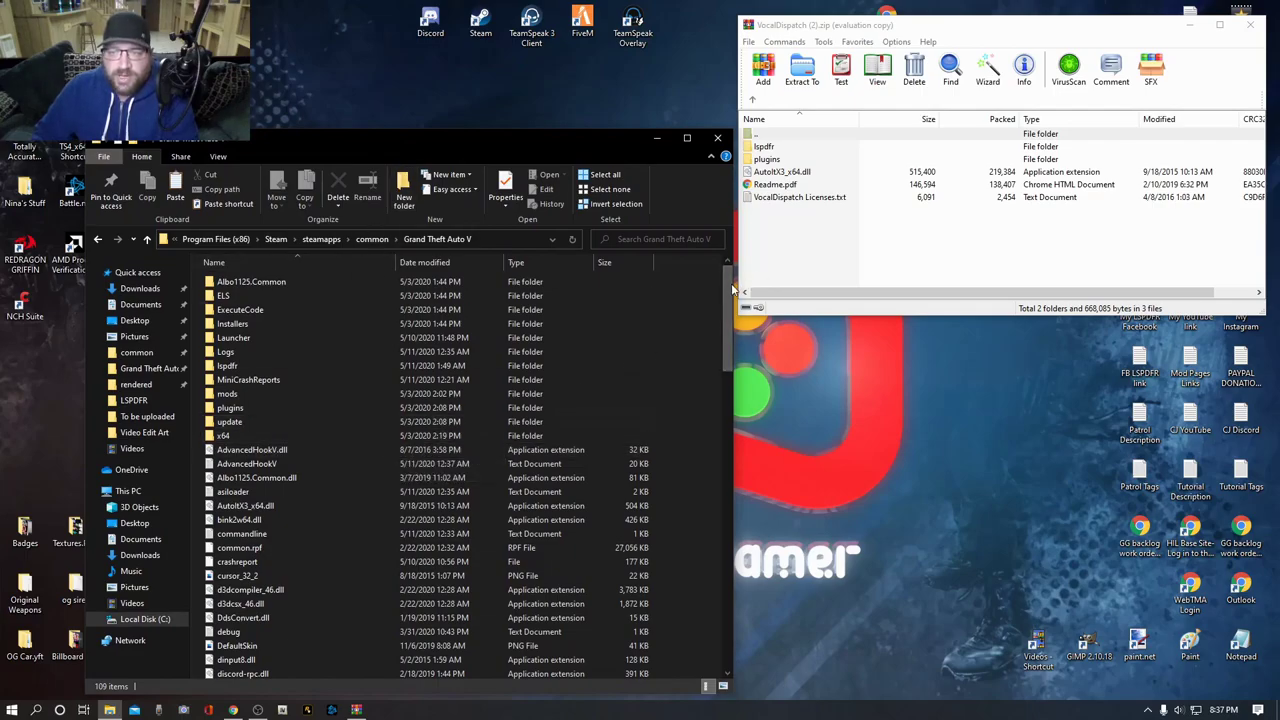
scroll(727, 297, "down", 1)
left_click_drag(727, 297, 729, 349)
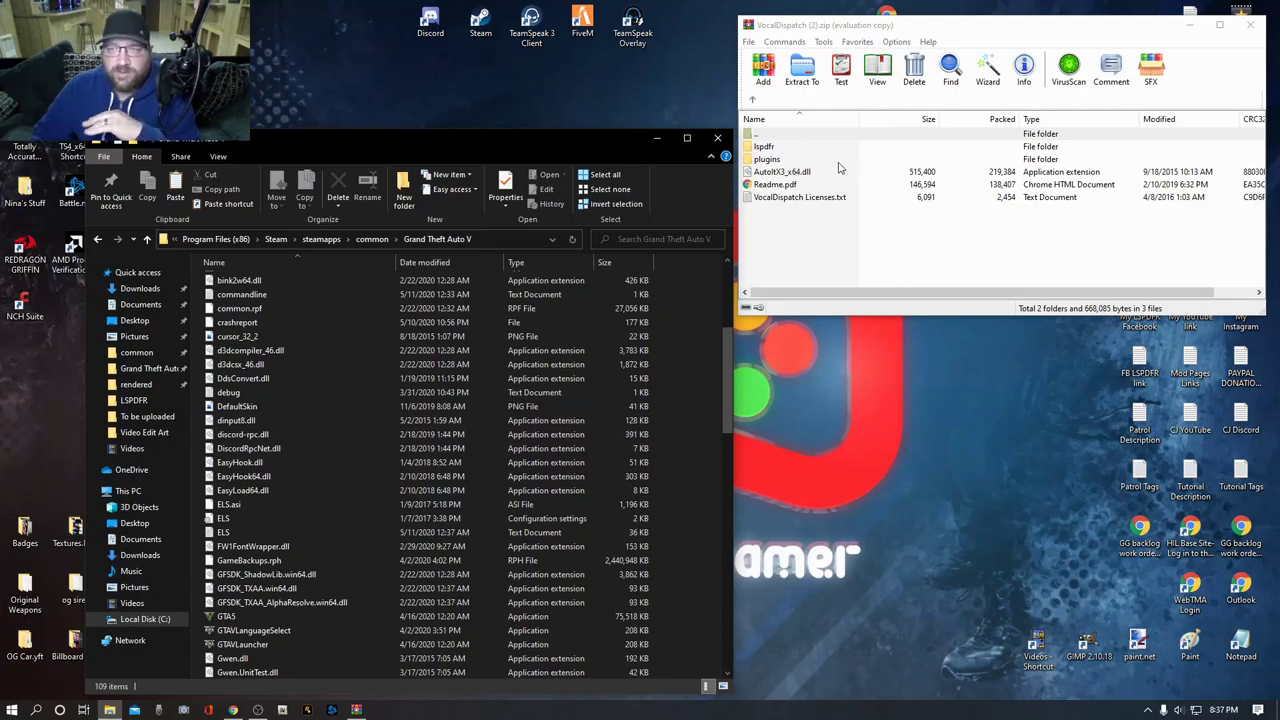
left_click(768, 147)
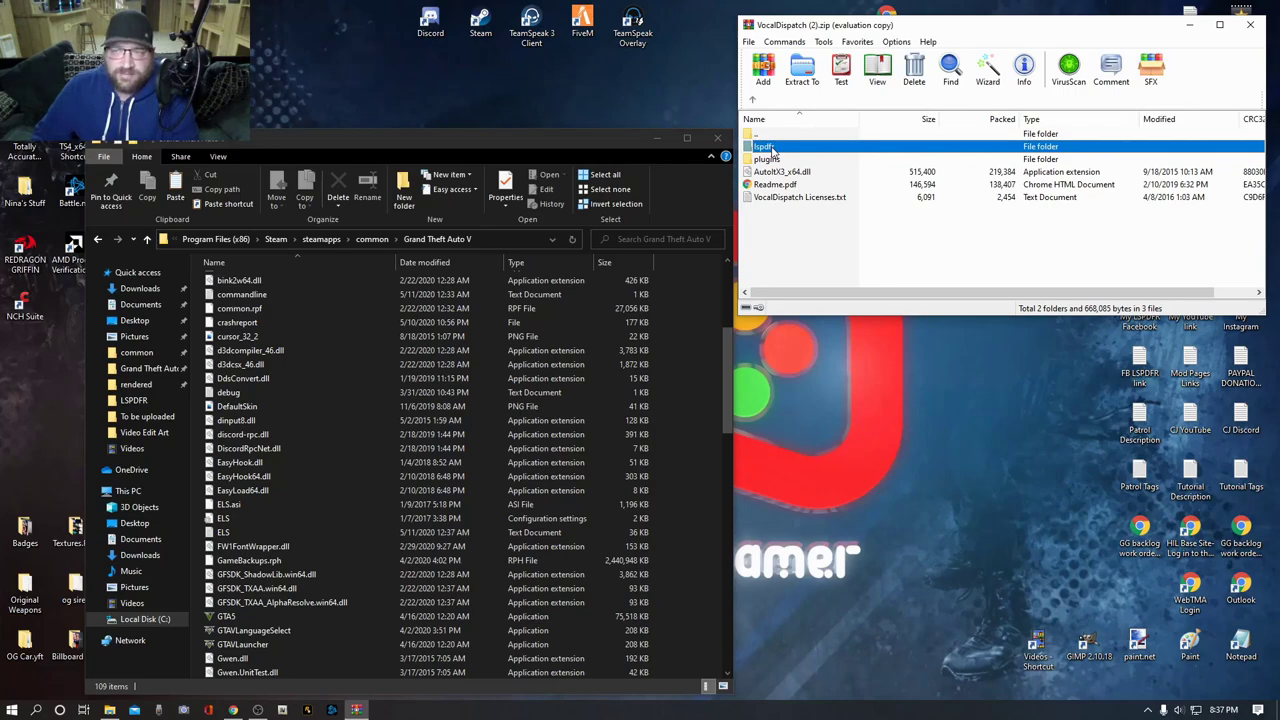
left_click_drag(771, 150, 704, 288)
left_click_drag(670, 345, 543, 452)
left_click_drag(258, 430, 294, 358)
left_click_drag(403, 330, 345, 371)
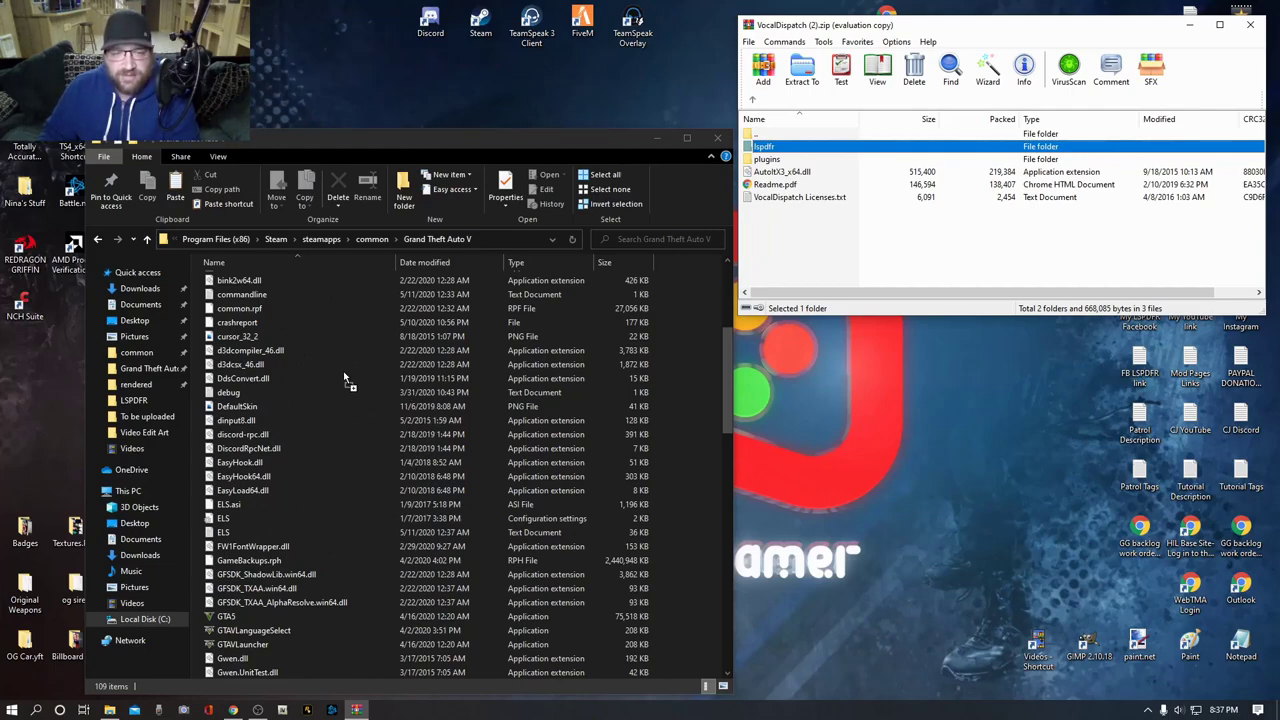
left_click_drag(314, 424, 285, 471)
left_click_drag(265, 541, 805, 150)
scroll(513, 384, "up", 6)
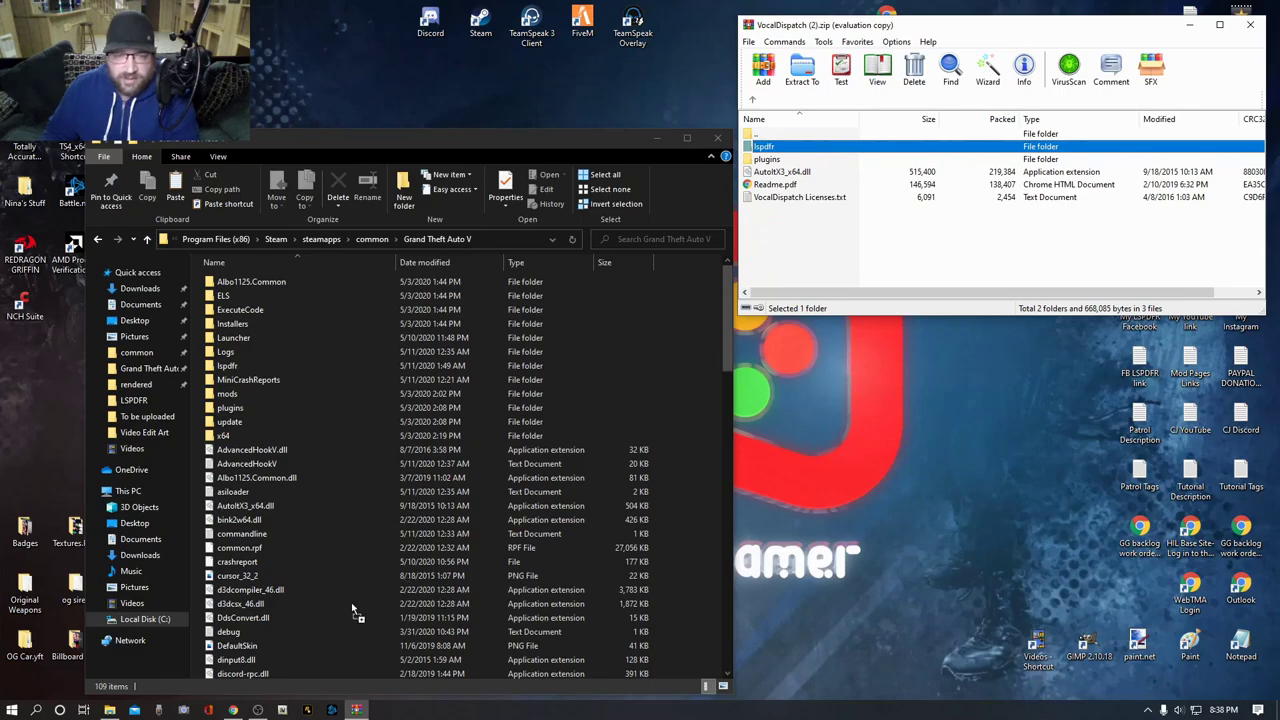
left_click_drag(363, 584, 688, 272)
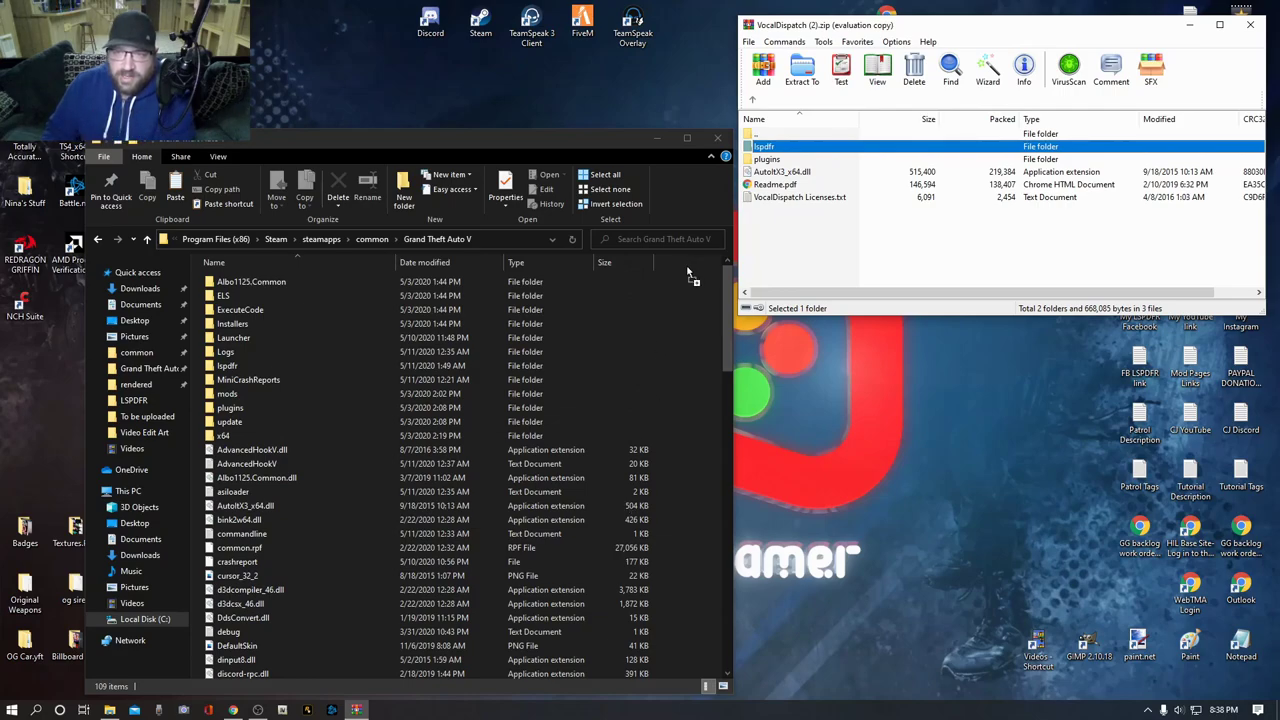
left_click_drag(677, 316, 697, 455)
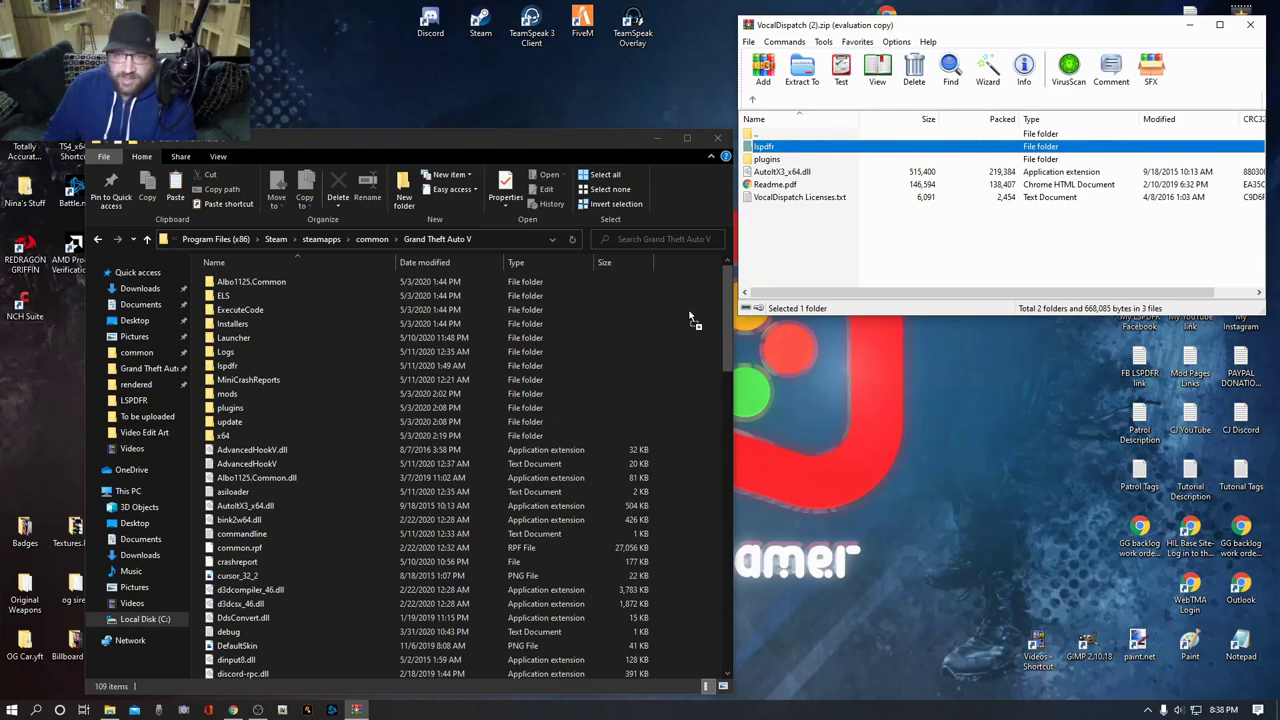
left_click_drag(703, 318, 697, 557)
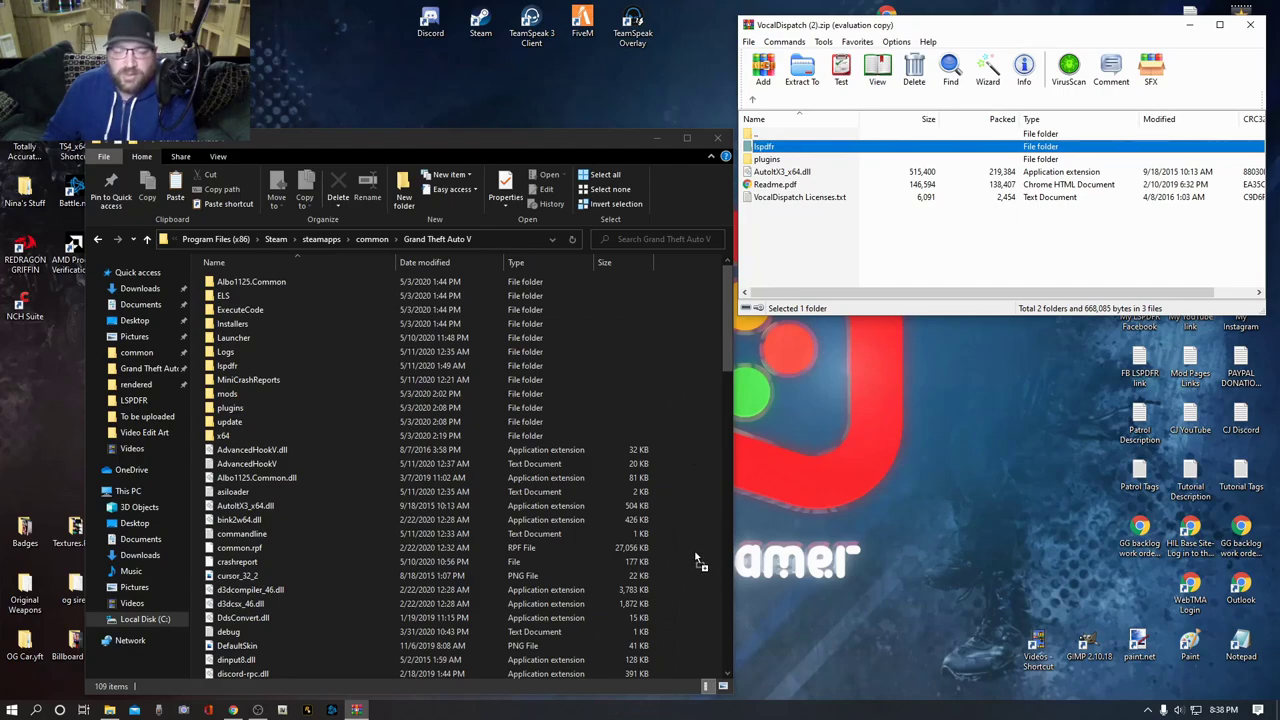
left_click_drag(809, 206, 652, 119)
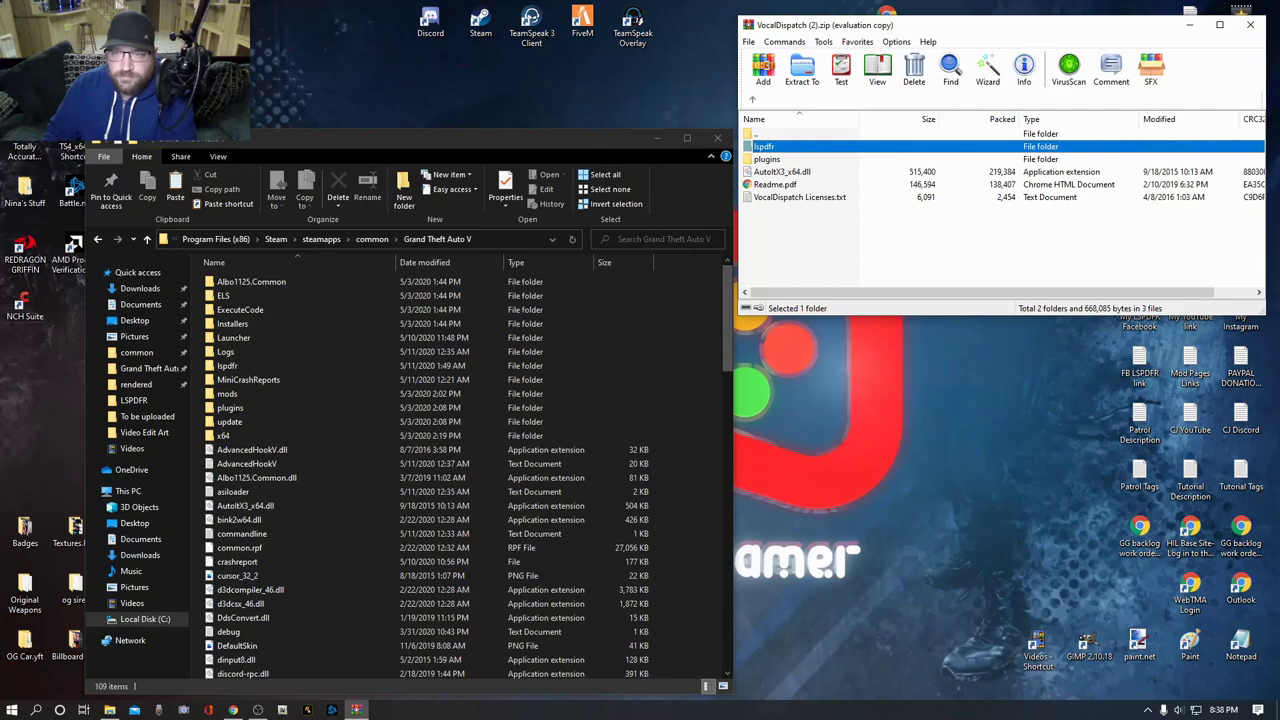
- Lower the archive window beside the game folder and select lspdfr, plugins and AutoItX3_x64.dll together in the archive
left_click_drag(960, 26, 962, 306)
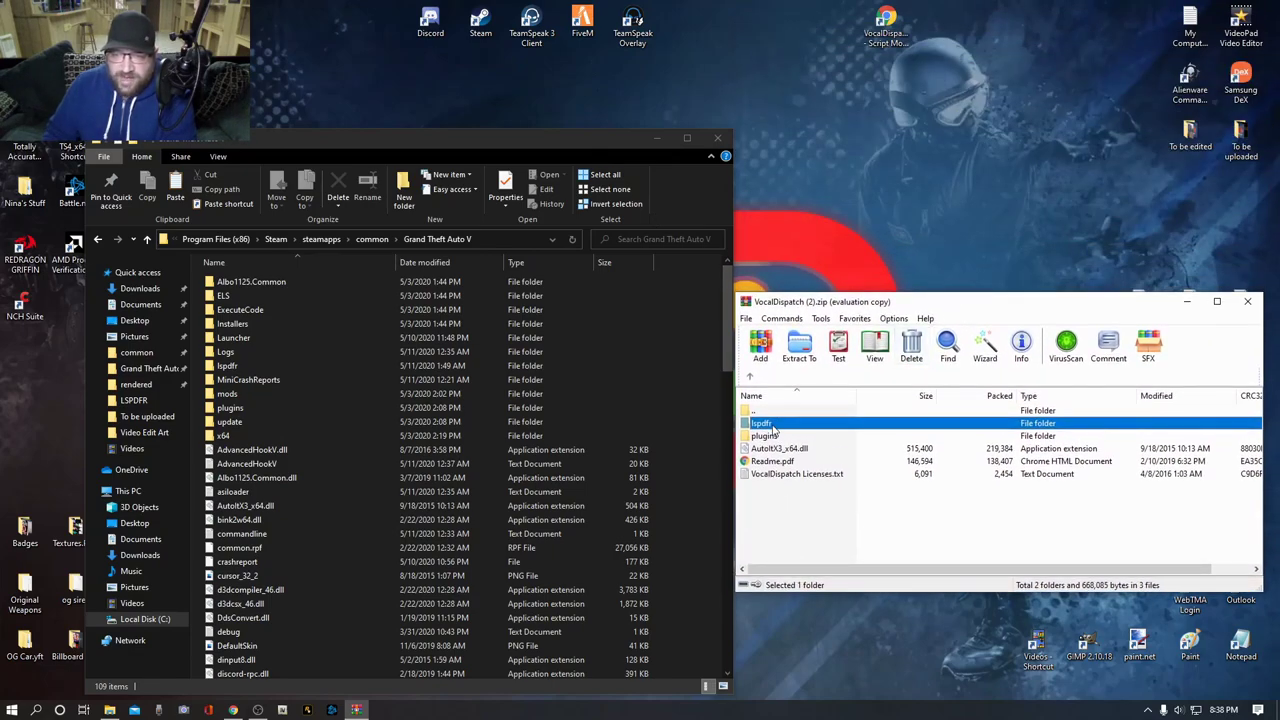
left_click(789, 513)
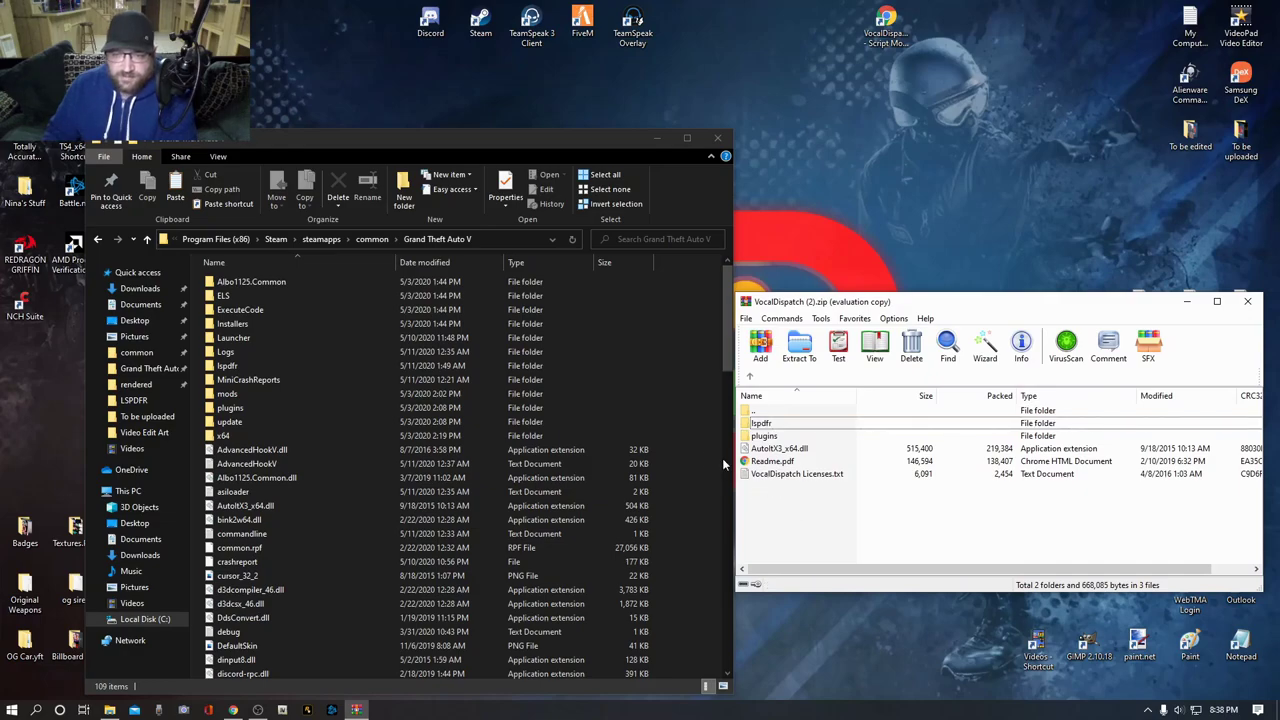
scroll(625, 494, "down", 4)
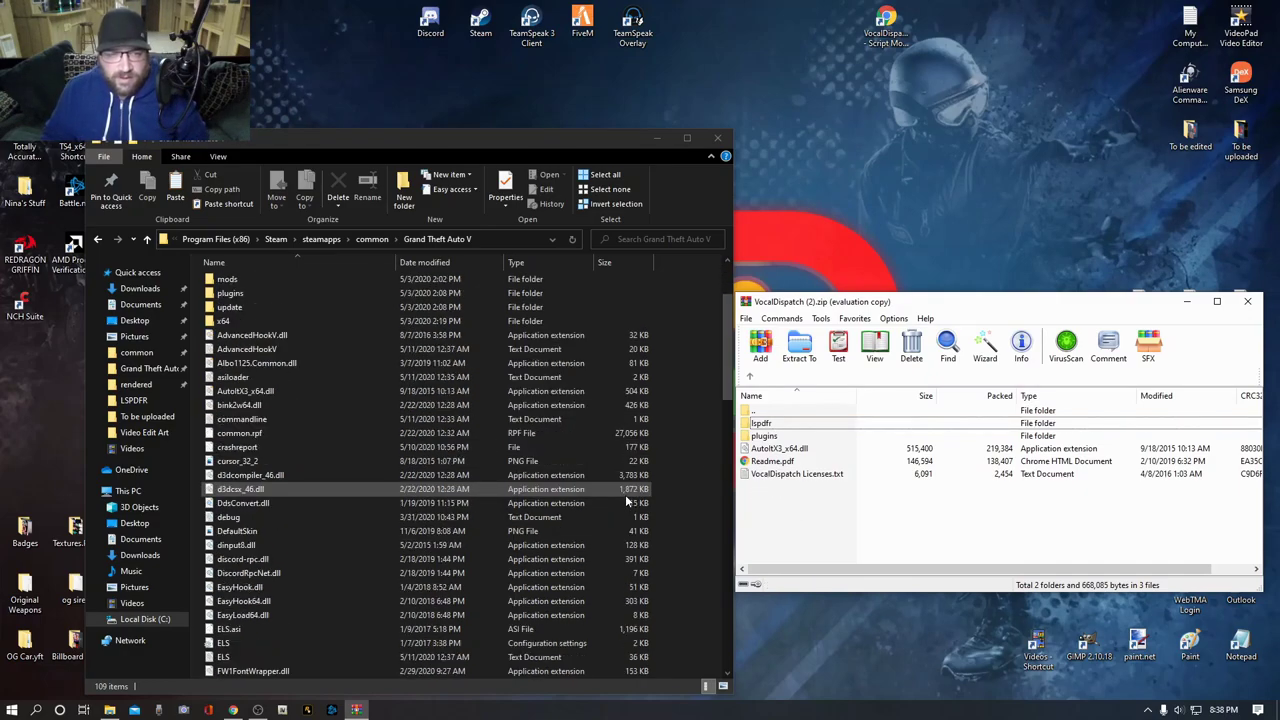
scroll(625, 494, "down", 1)
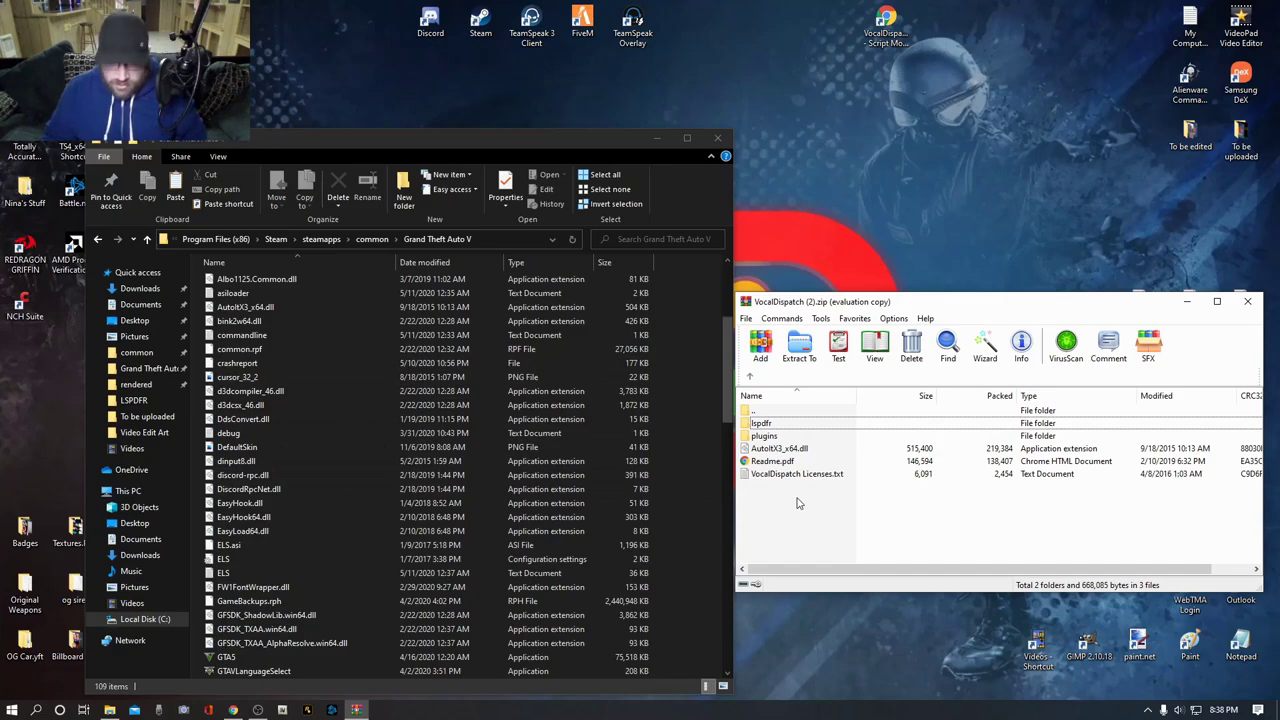
left_click(780, 449)
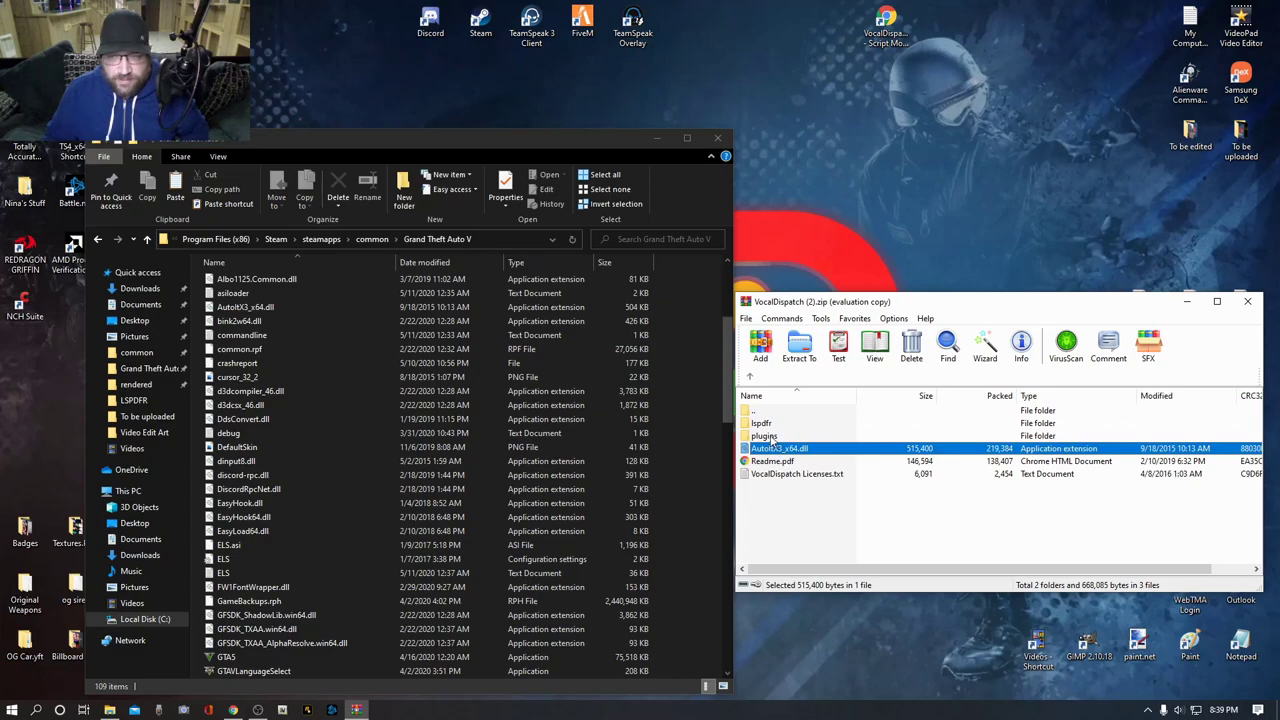
left_click(770, 437, "ctrl")
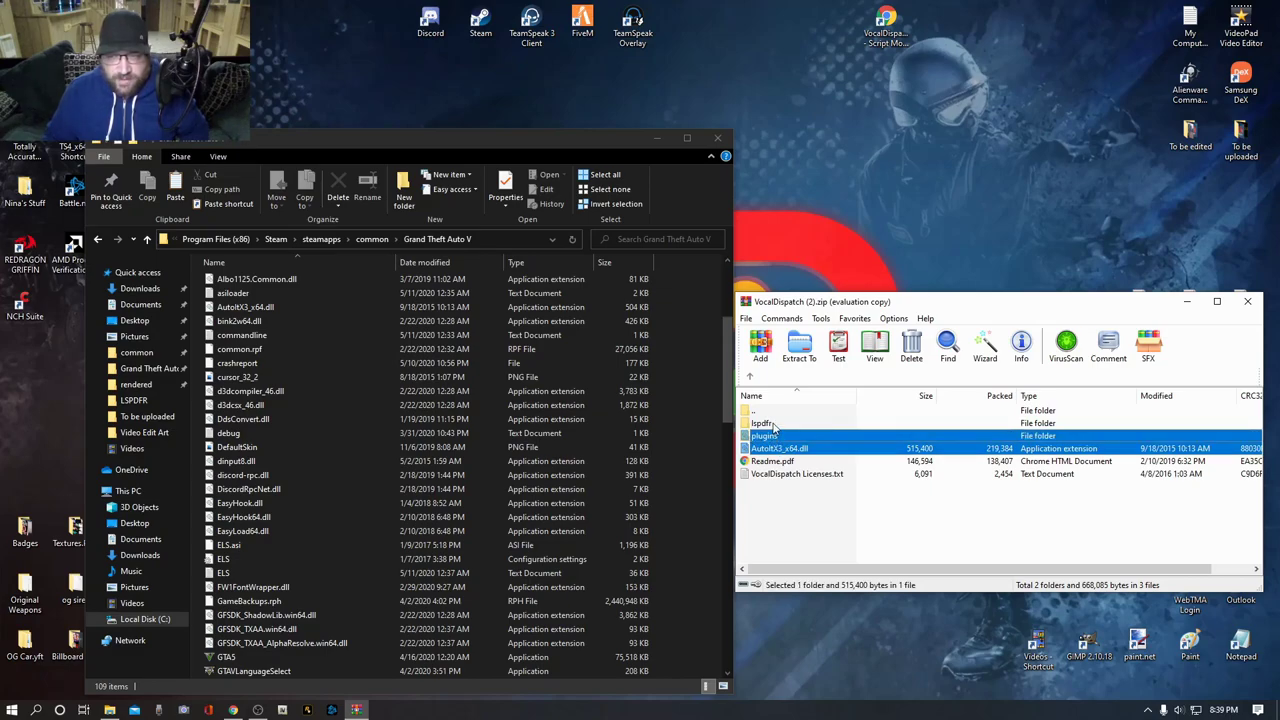
left_click(773, 424, "ctrl")
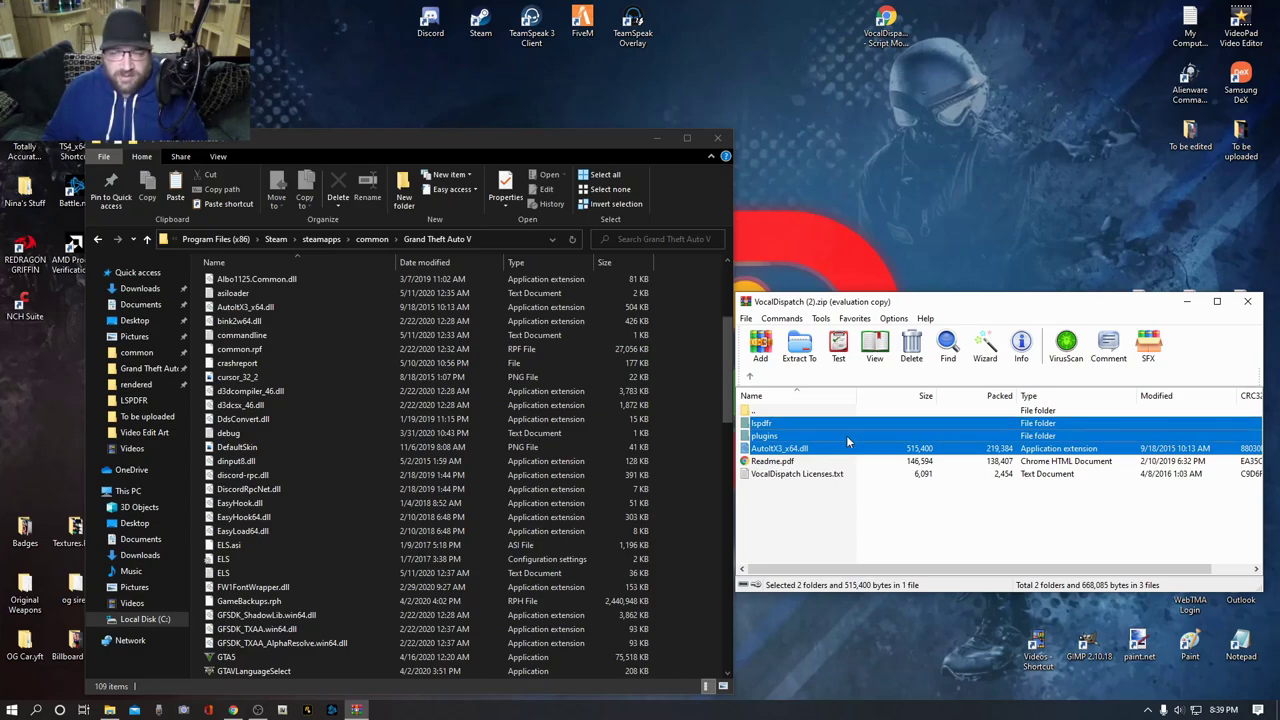
left_click_drag(846, 435, 831, 497)
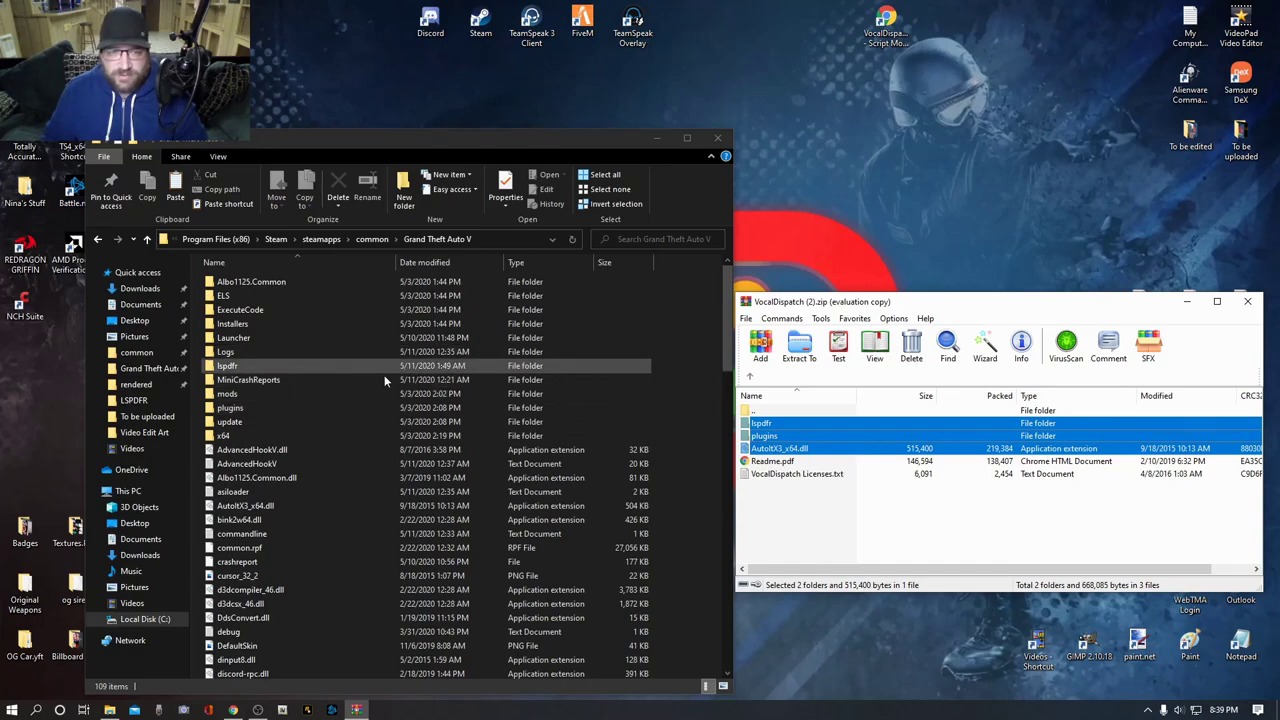
- Locate the matching lspdfr and plugins folders in the Grand Theft Auto V folder, and clear the selections in both windows
left_click(329, 406)
left_click(326, 360, "ctrl")
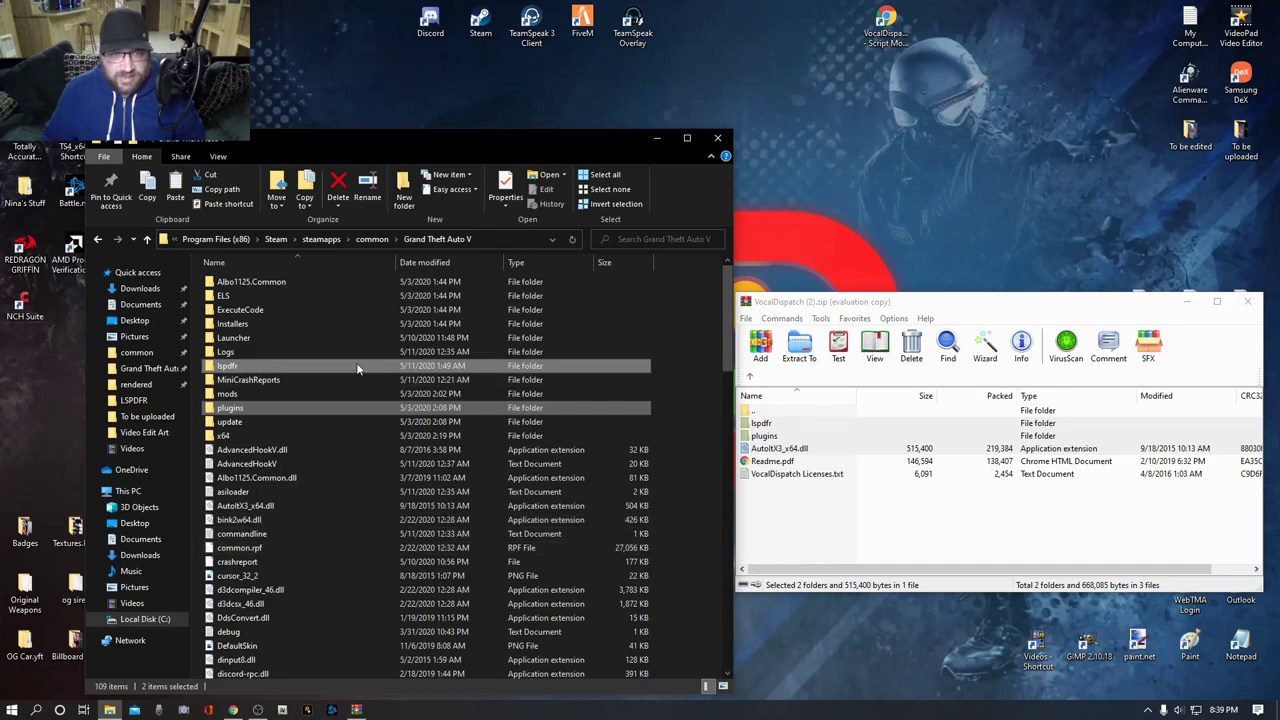
left_click(699, 435)
scroll(519, 466, "down", 2)
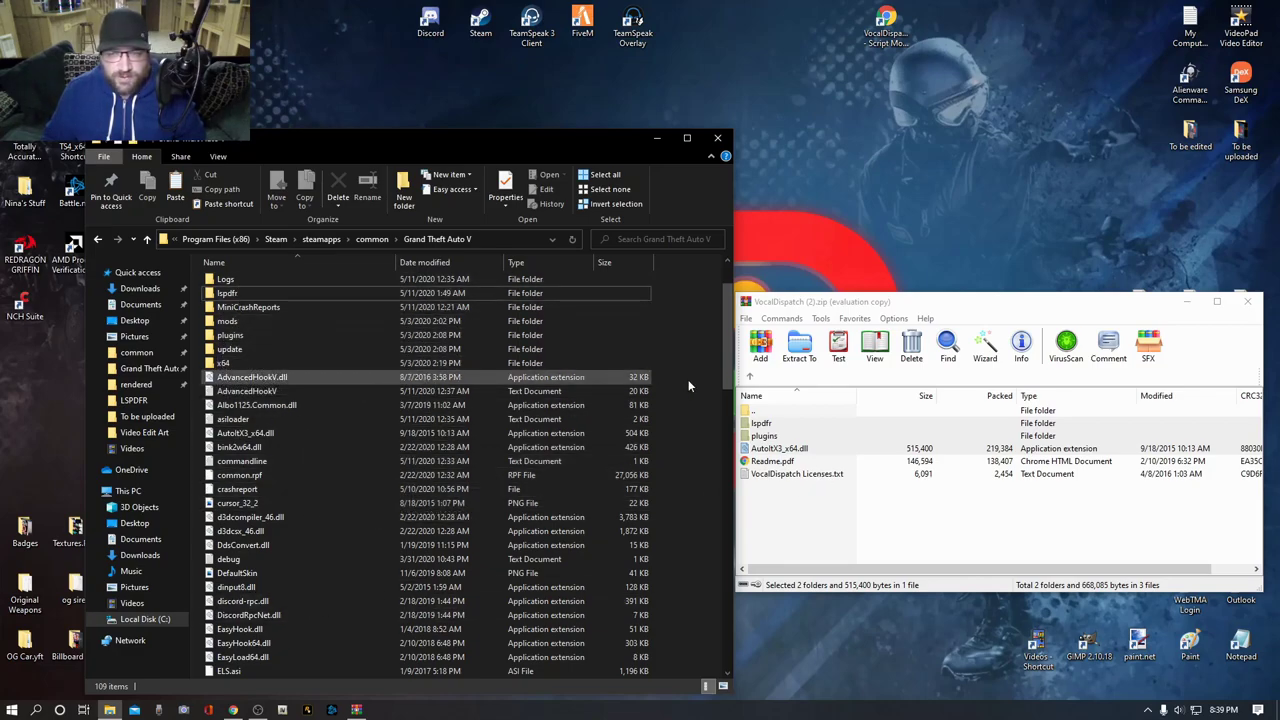
left_click(857, 541)
left_click(857, 541)
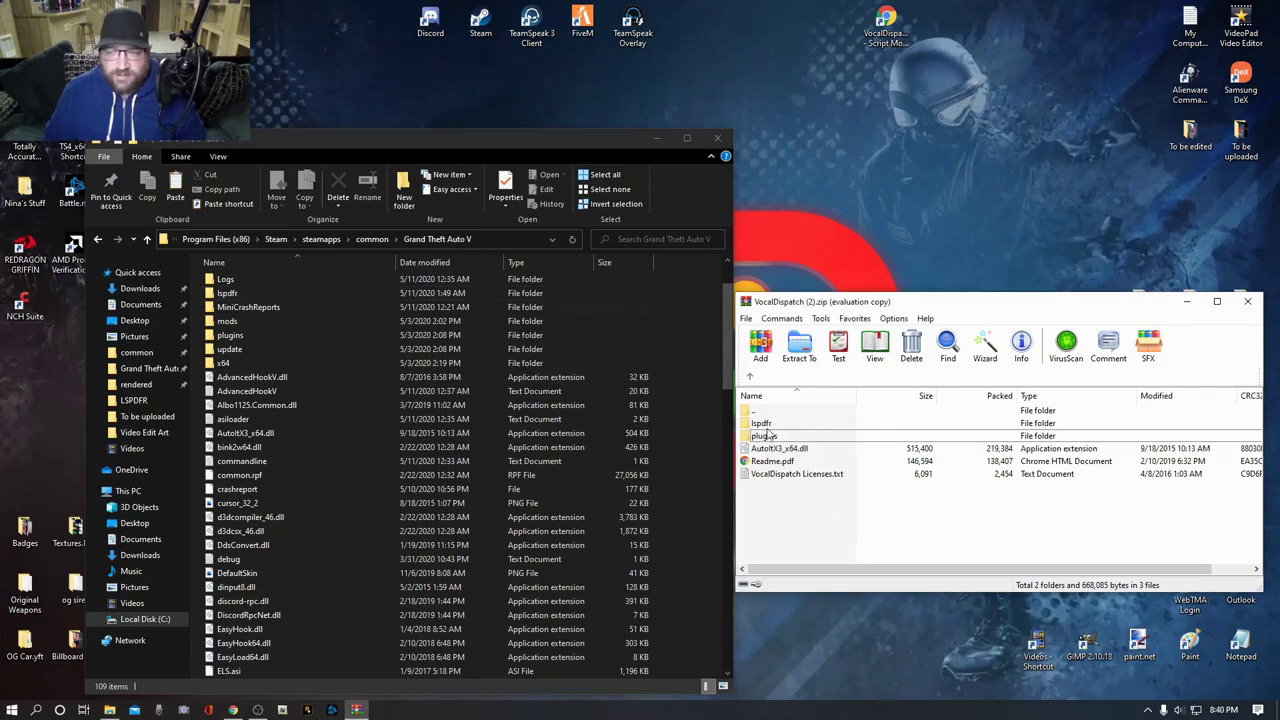
- Compare the lspdfr and Police Scanner folder contents in the archive and the game installation, returning File Explorer to Grand Theft Auto V
left_click_drag(948, 311, 954, 251)
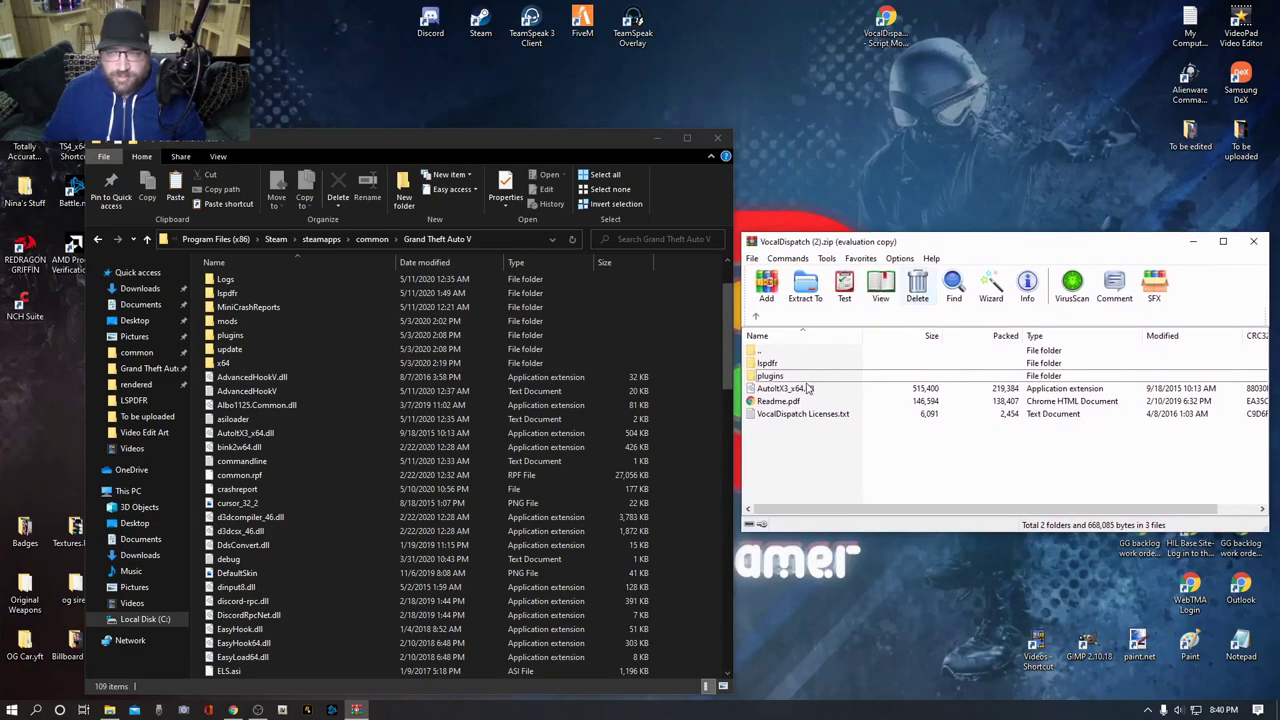
double_click(770, 364)
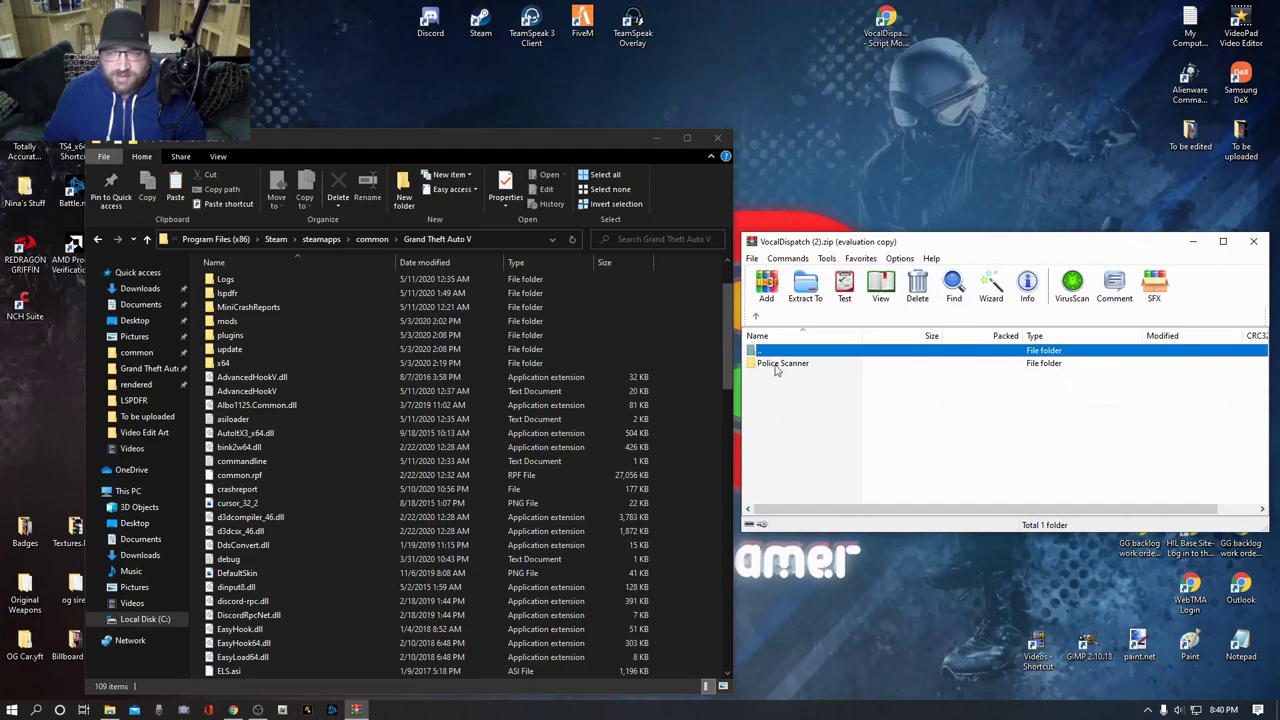
double_click(255, 295)
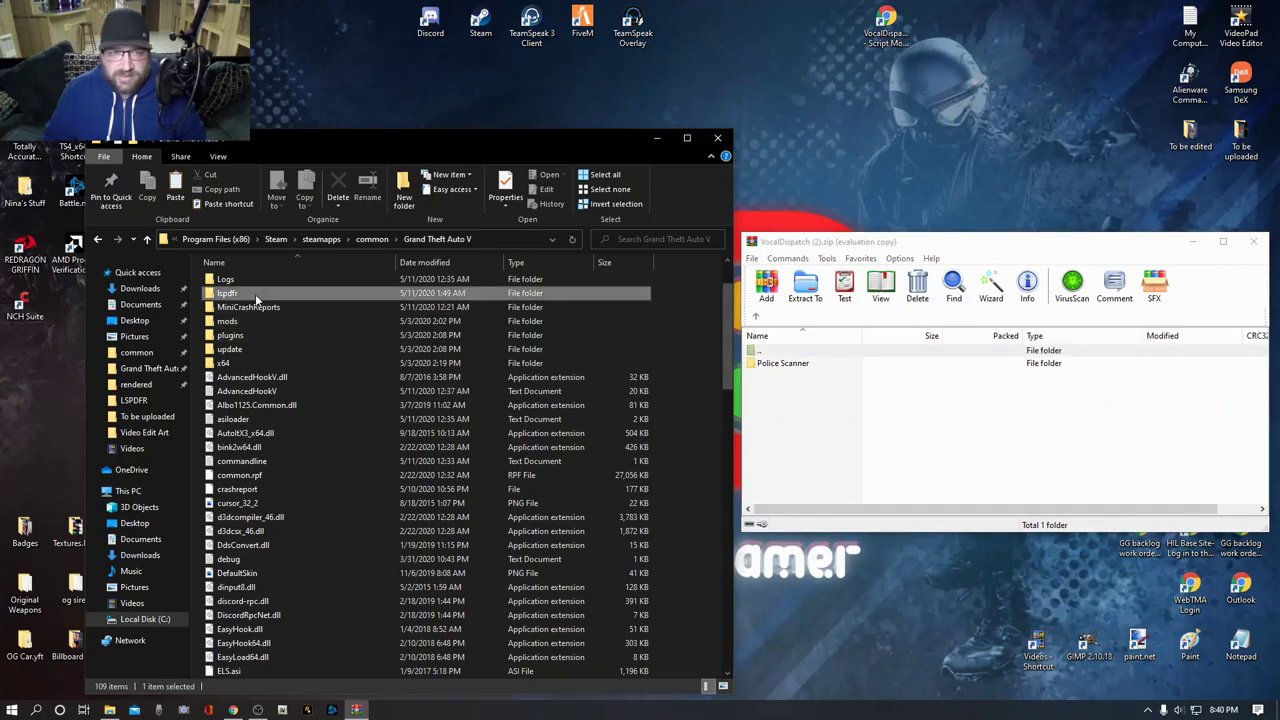
double_click(806, 364)
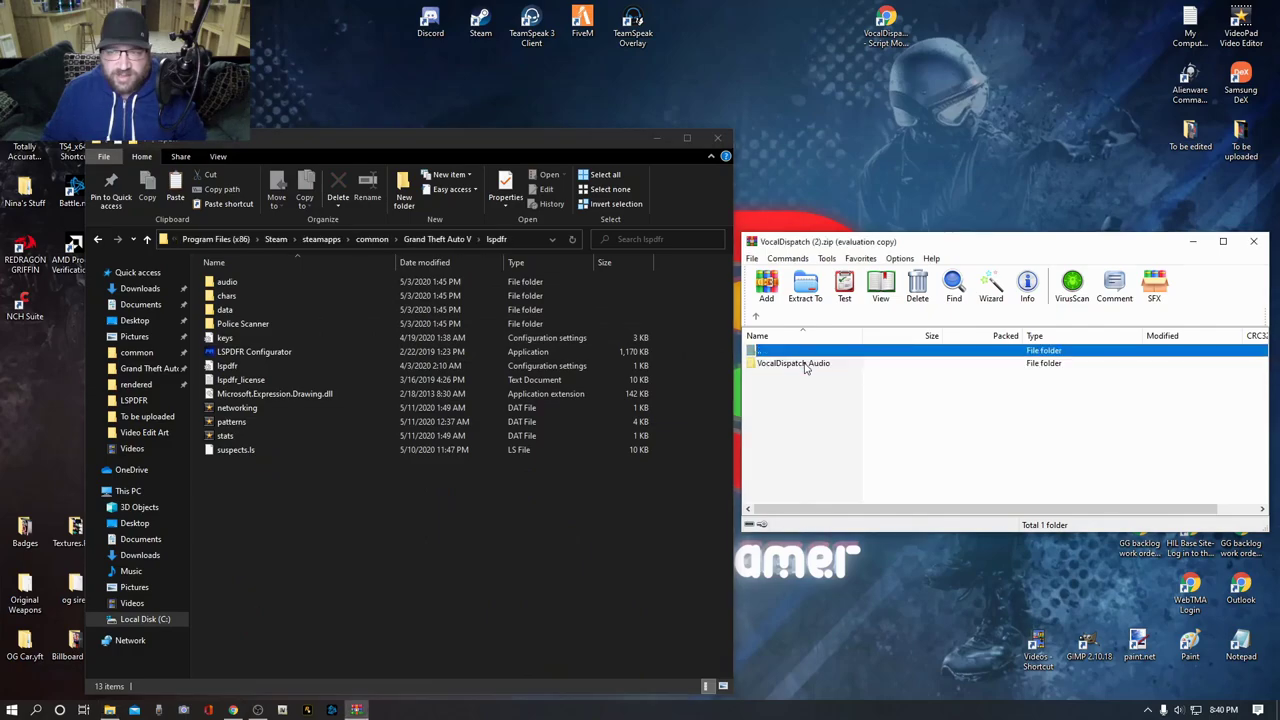
double_click(226, 323)
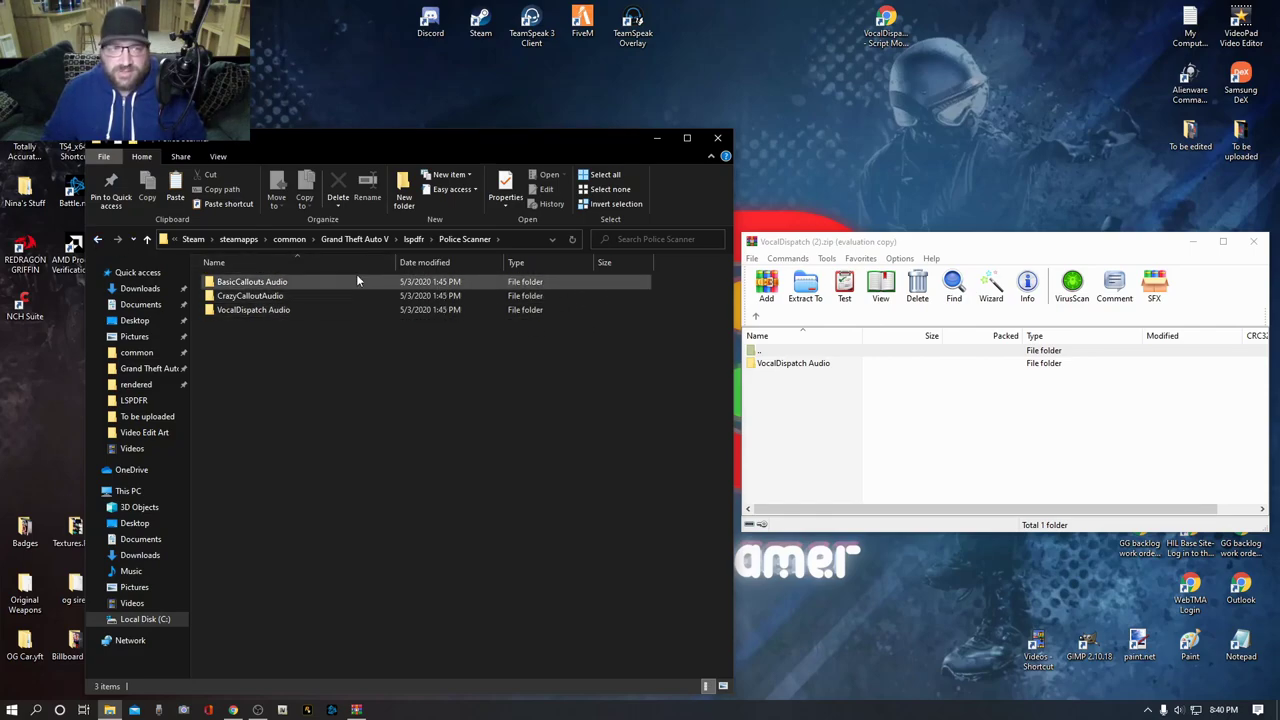
left_click(99, 240)
left_click(99, 240)
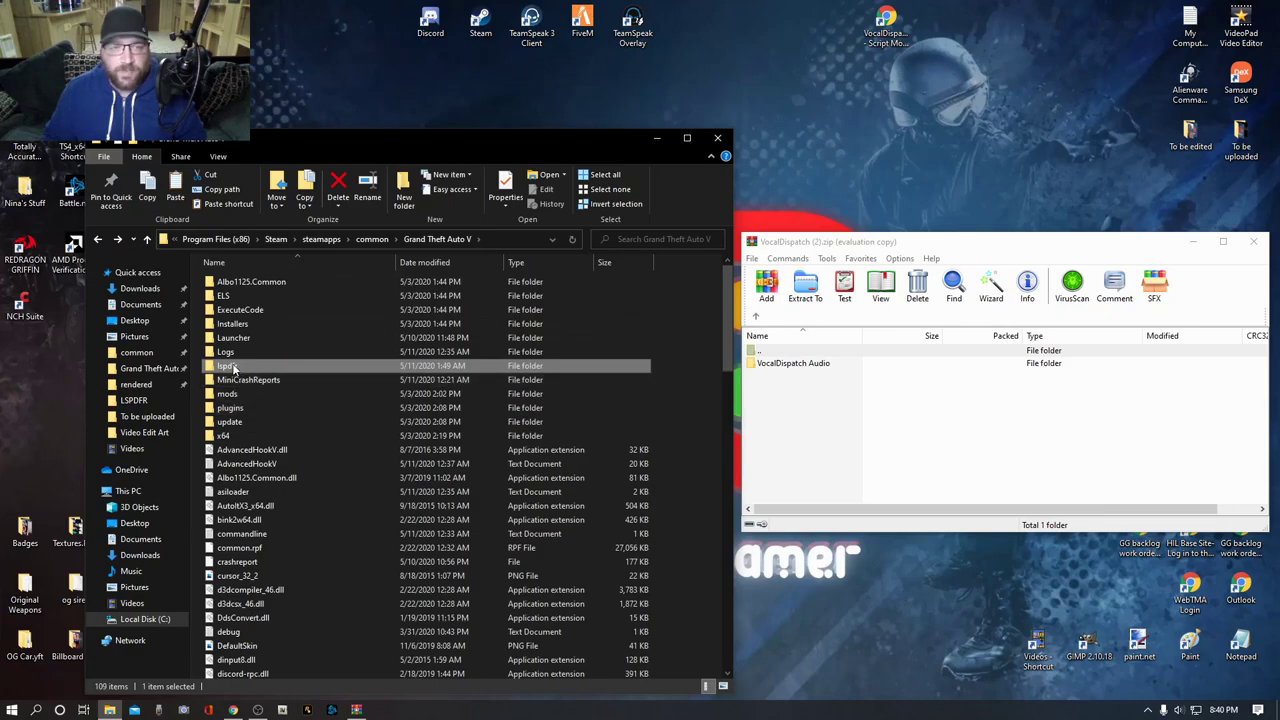
- Locate AutoItX3_x64.dll in the Grand Theft Auto V folder and view its available file actions without applying any
left_click(708, 510)
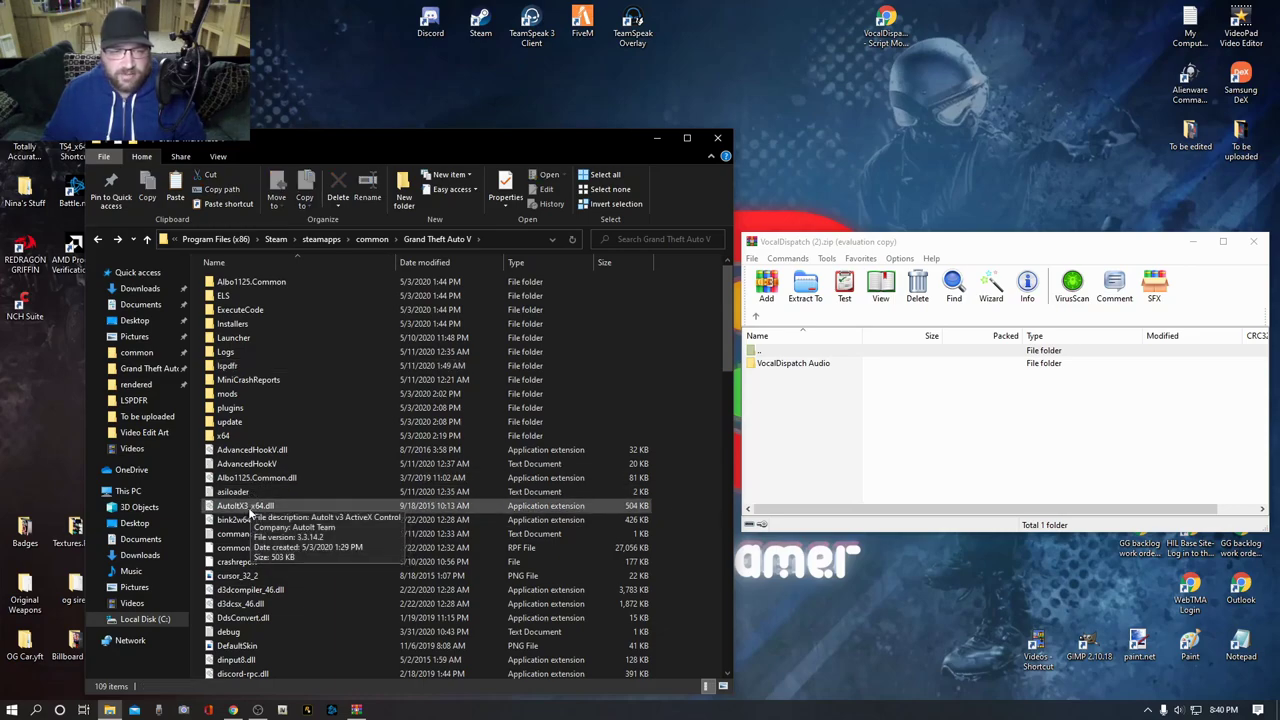
right_click(249, 507)
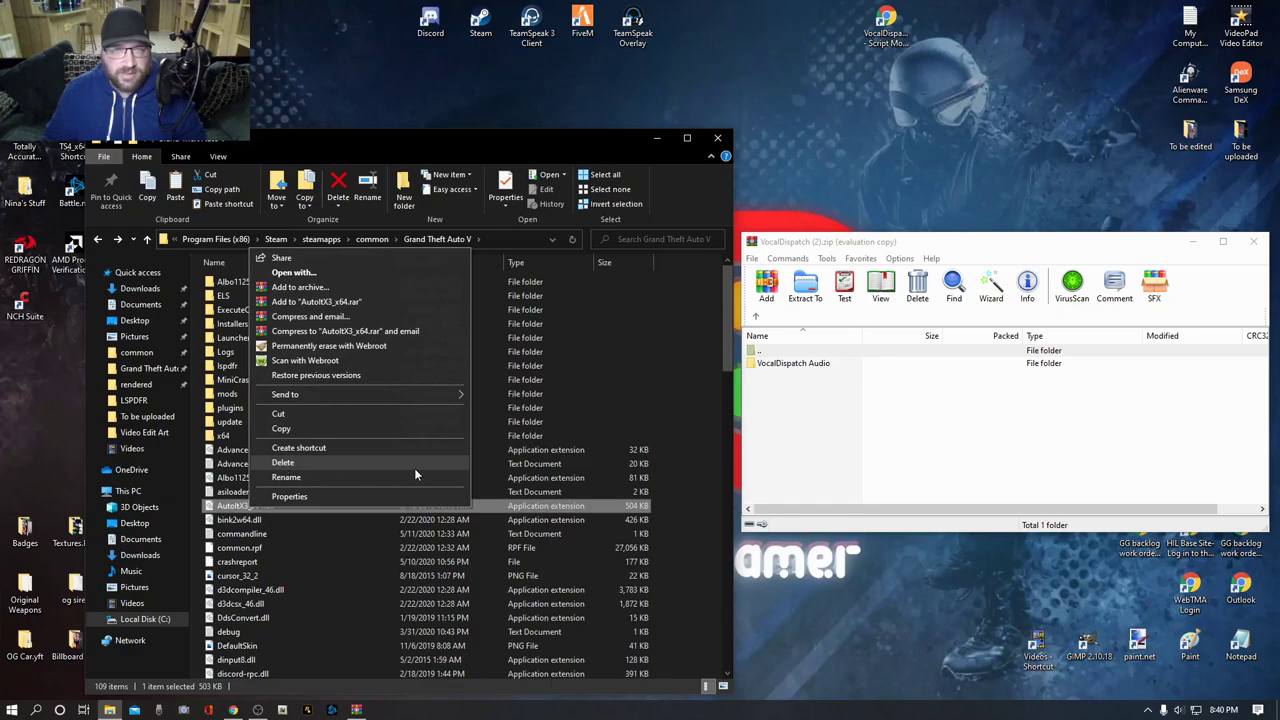
left_click(707, 568)
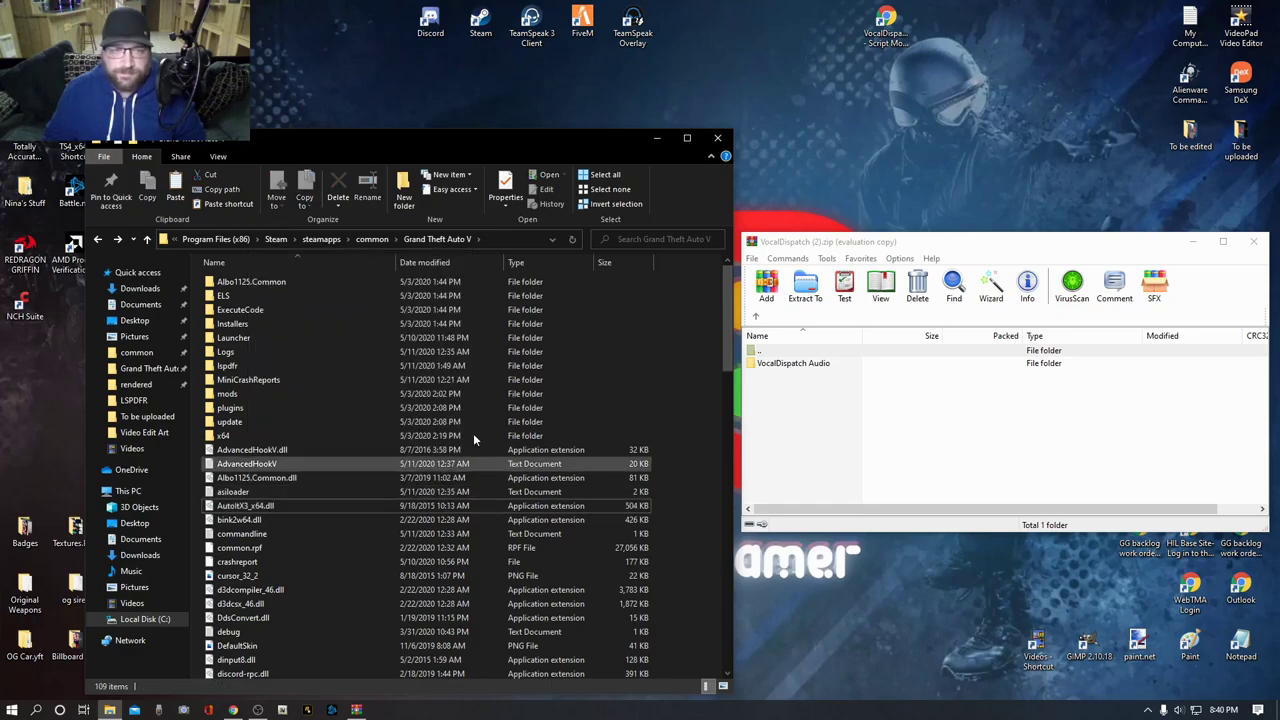
- Find the VocalDispatch Audio folder under lspdfr > Police Scanner, view its file actions, and return to the Grand Theft Auto V folder
double_click(246, 372)
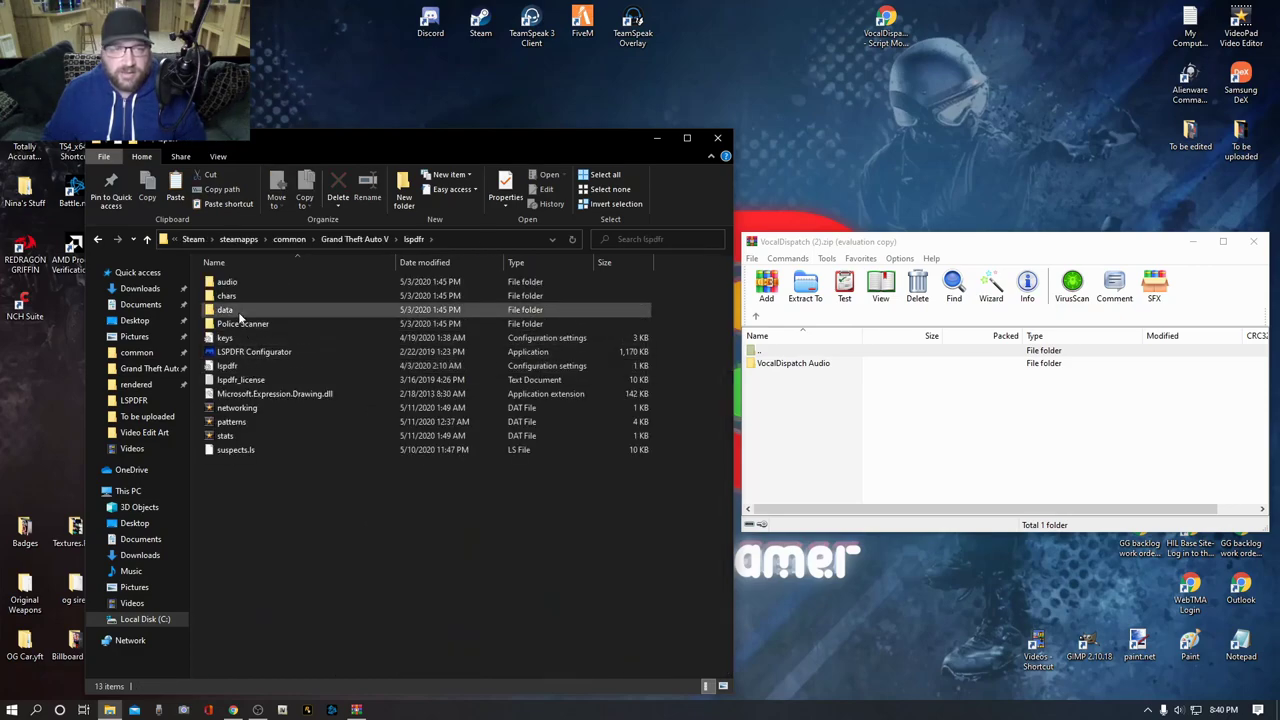
double_click(240, 323)
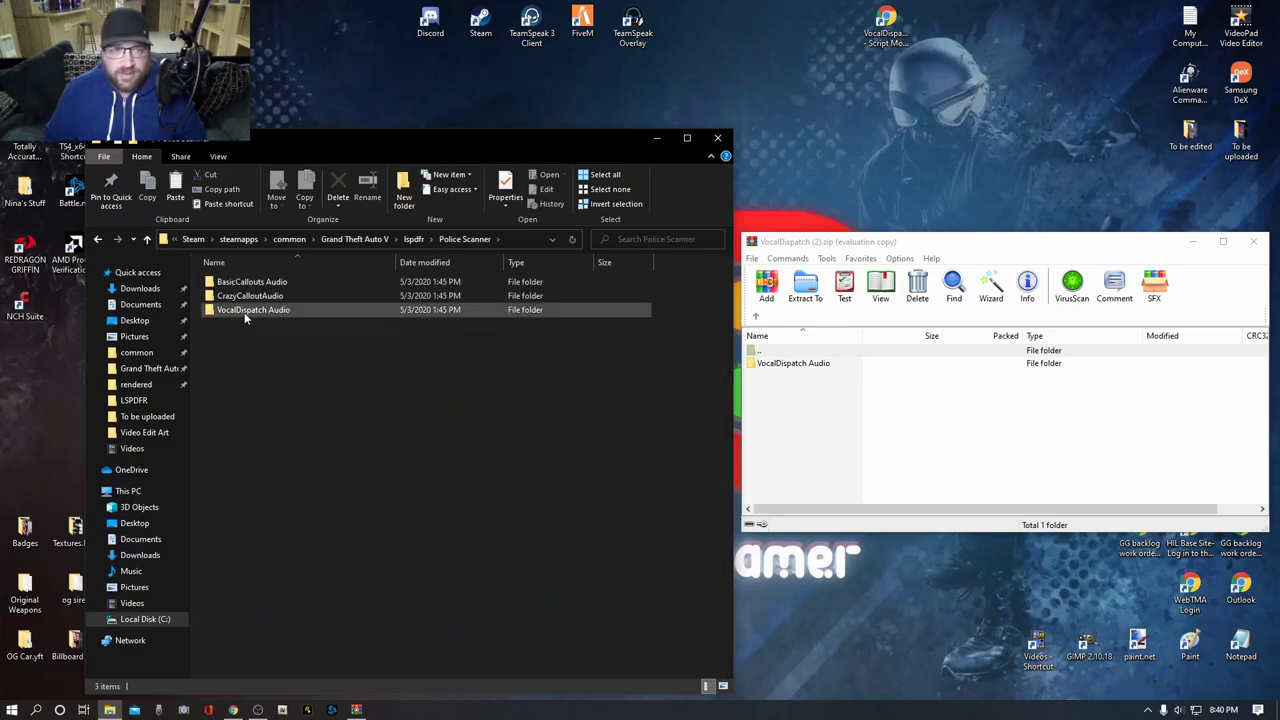
left_click(245, 311)
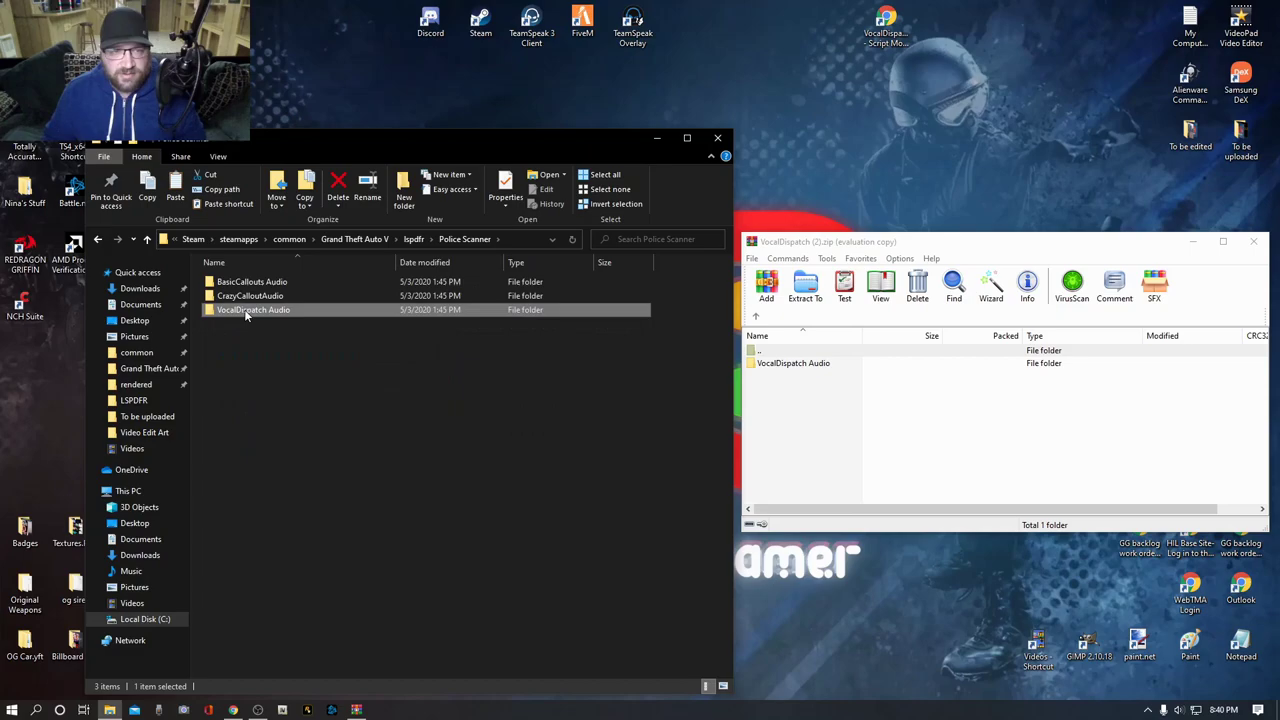
right_click(250, 317)
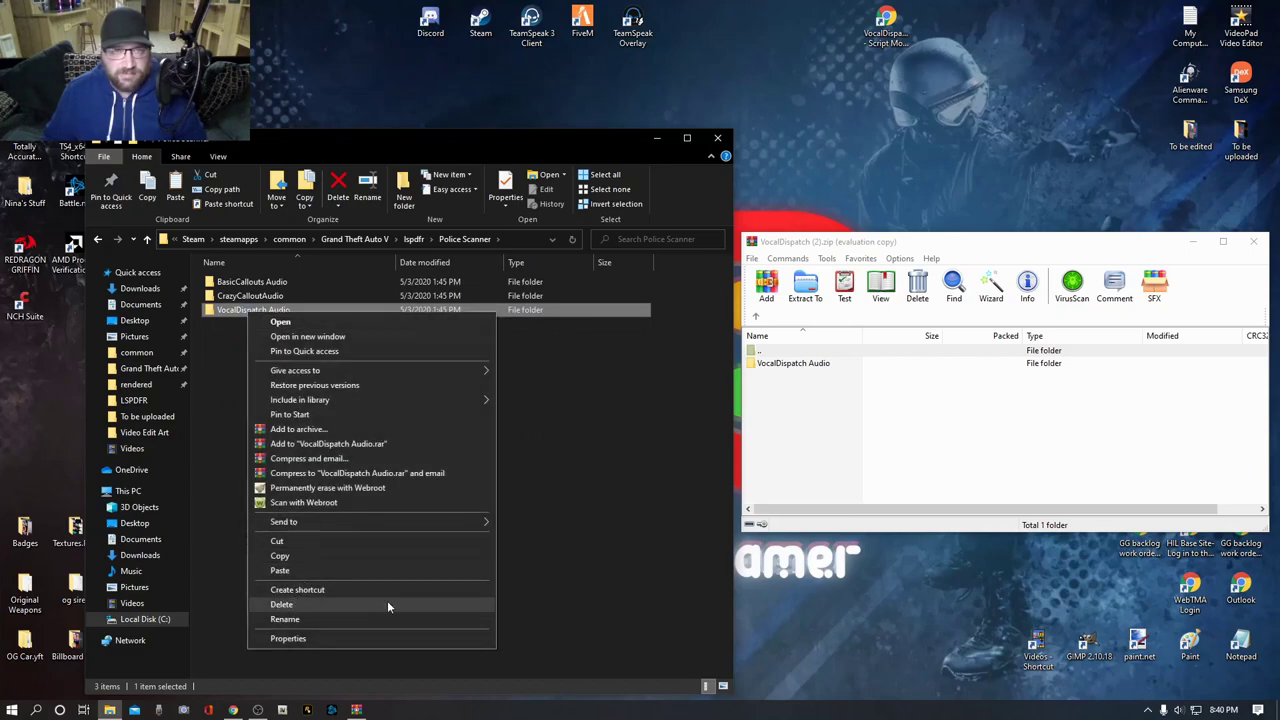
left_click(710, 472)
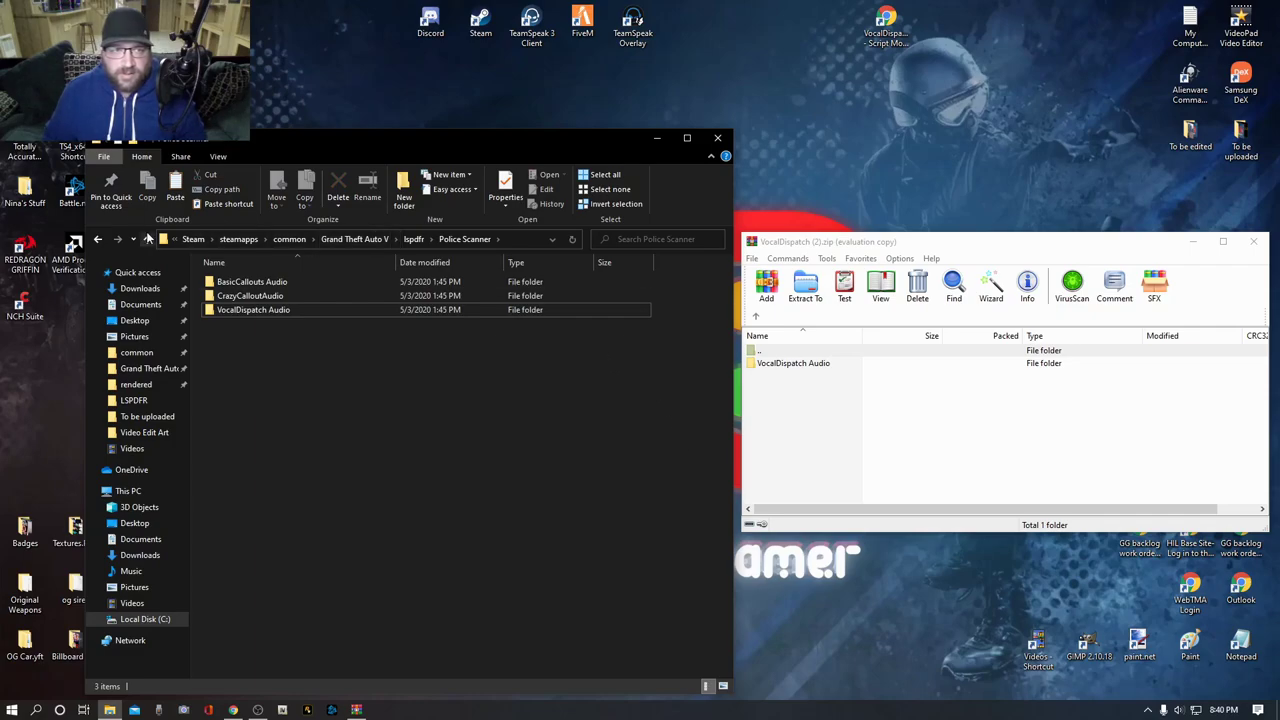
left_click(97, 241)
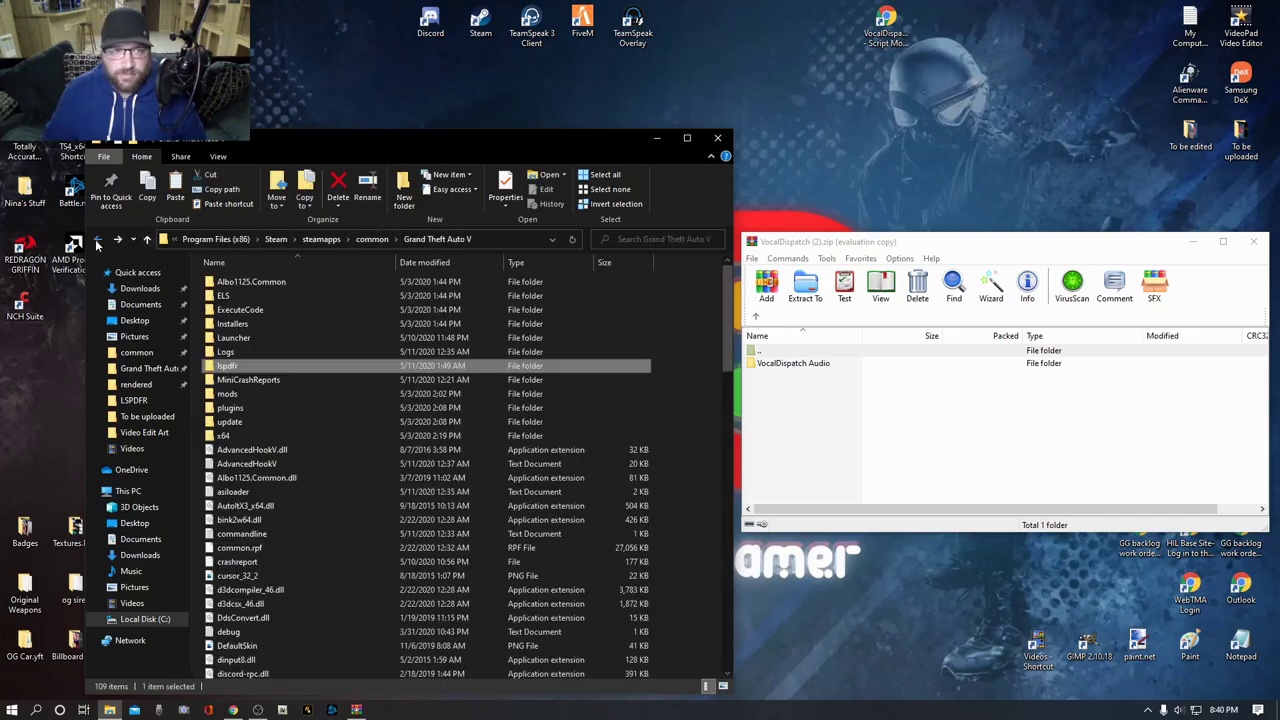
- Find the VocalDispatch folder under plugins > LSPDFR and view its file actions without applying any
double_click(259, 408)
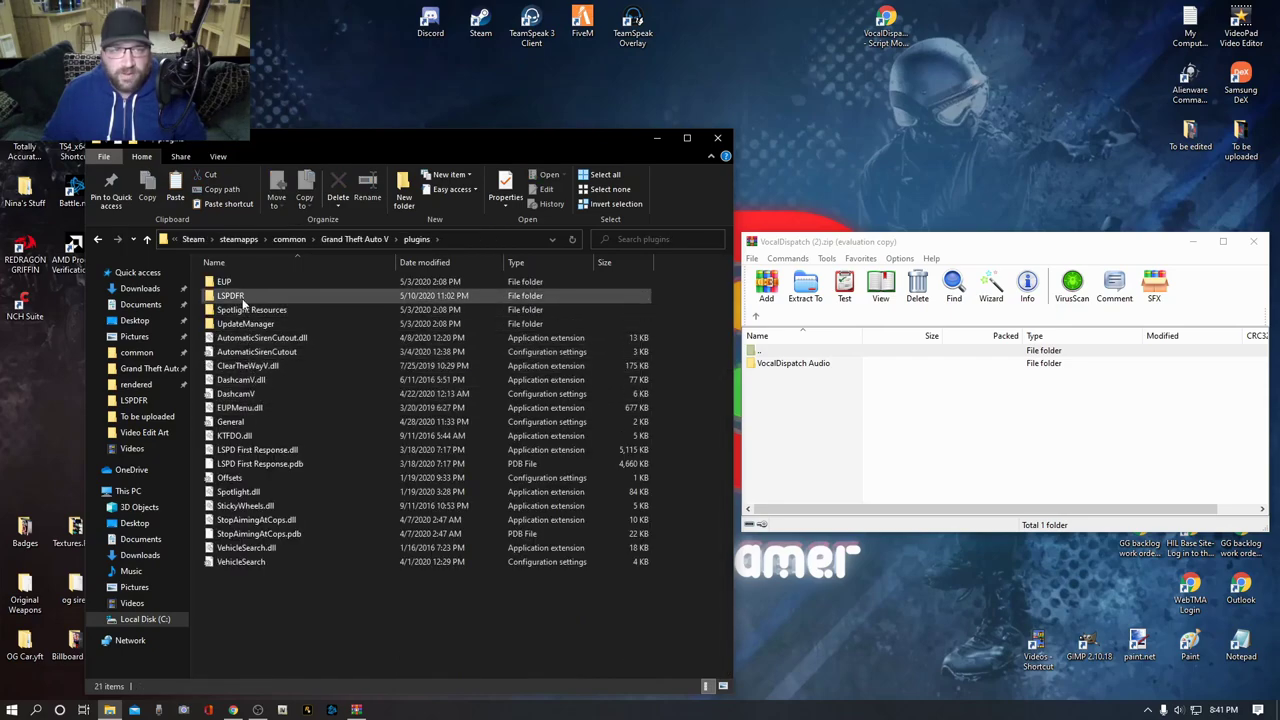
double_click(243, 297)
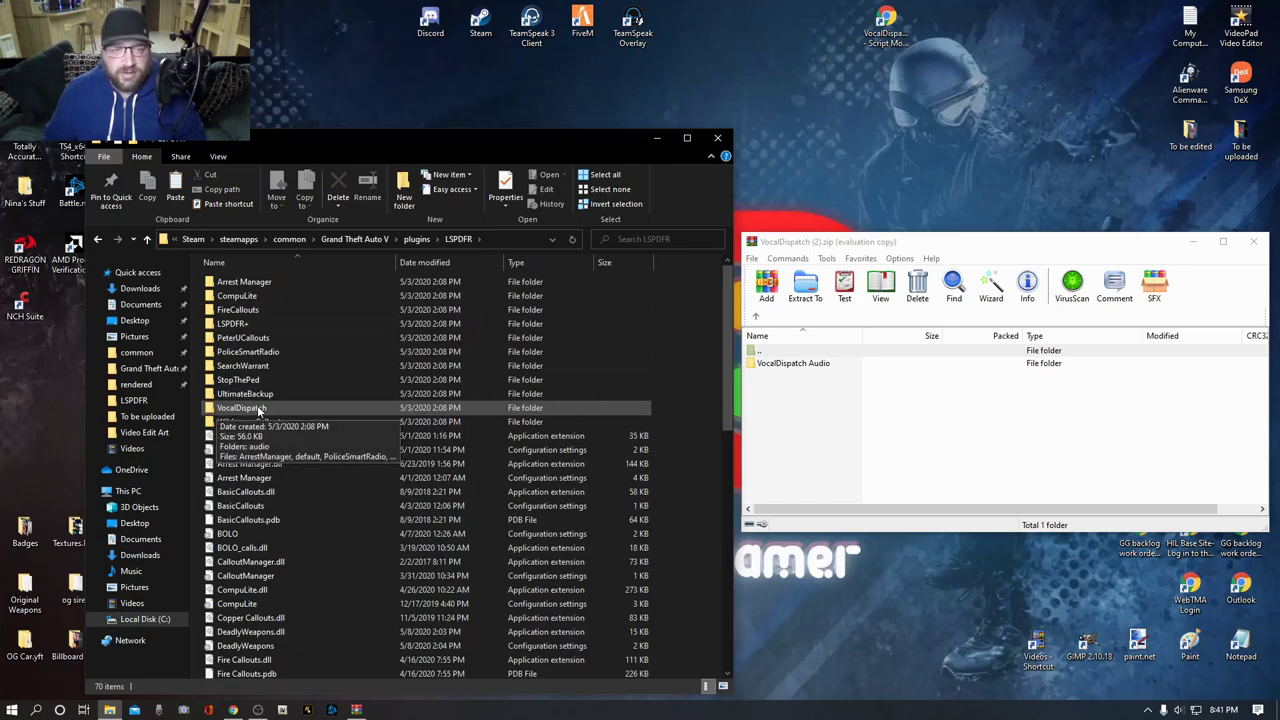
left_click(260, 409)
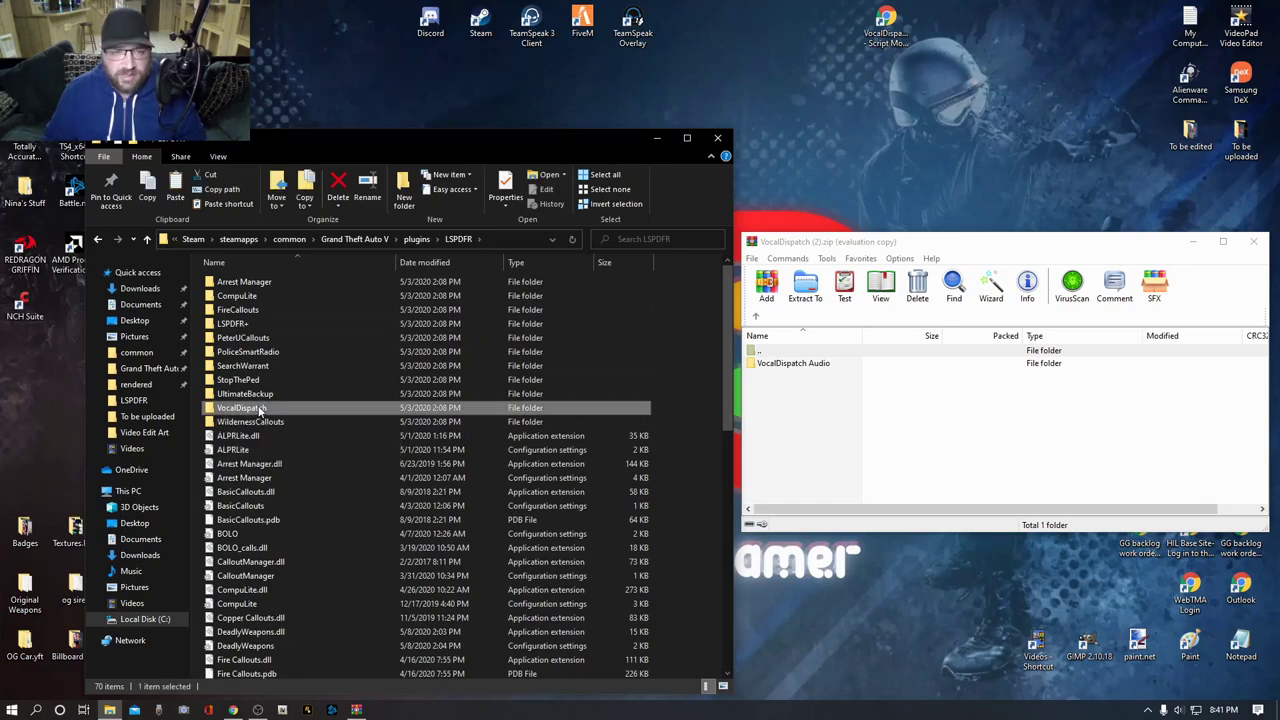
right_click(260, 410)
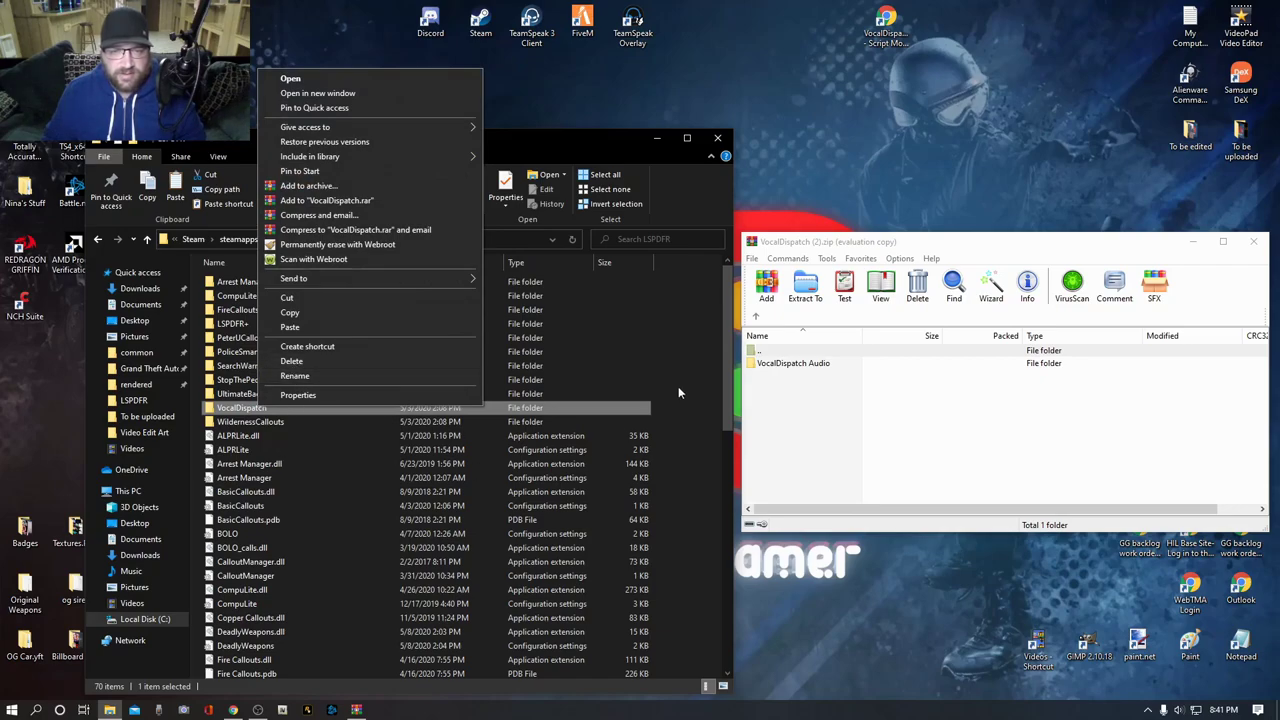
left_click(705, 353)
left_click(705, 353)
- Select VocalDispatch.dll and the VocalDispatch configuration file together in the LSPDFR folder, view their file actions, and clear the selection
scroll(453, 503, "down", 13)
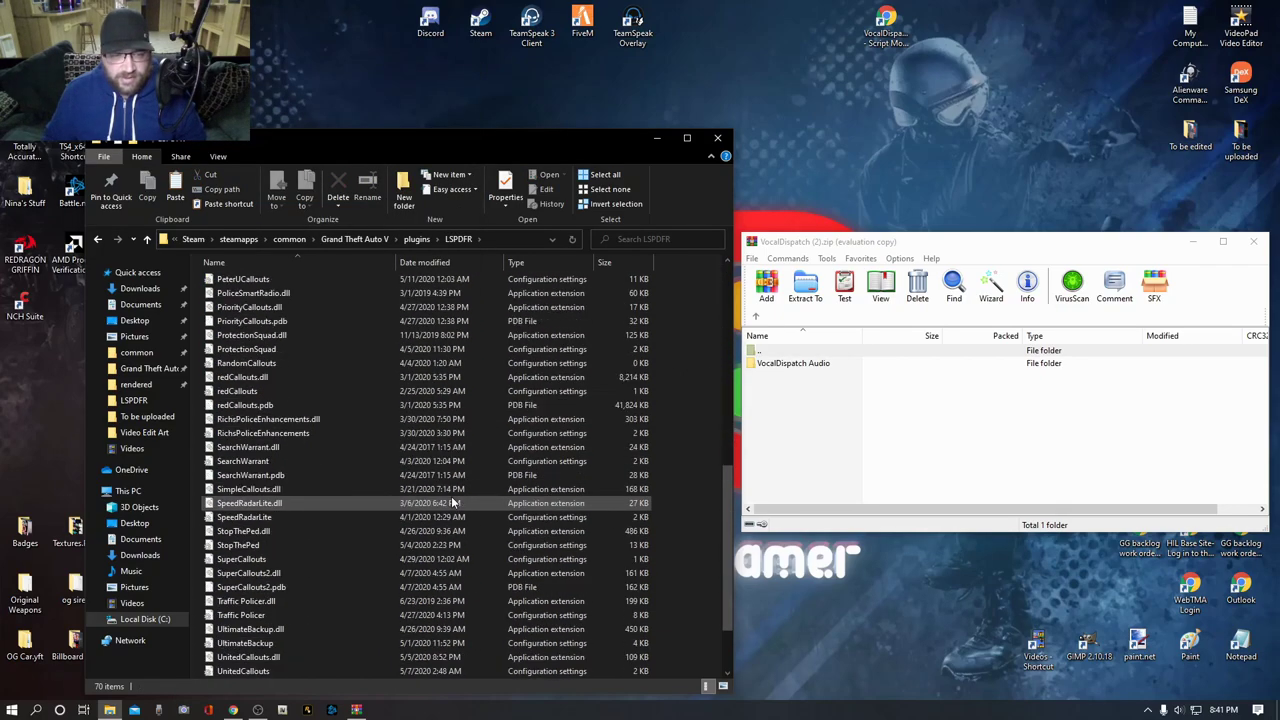
scroll(453, 503, "down", 2)
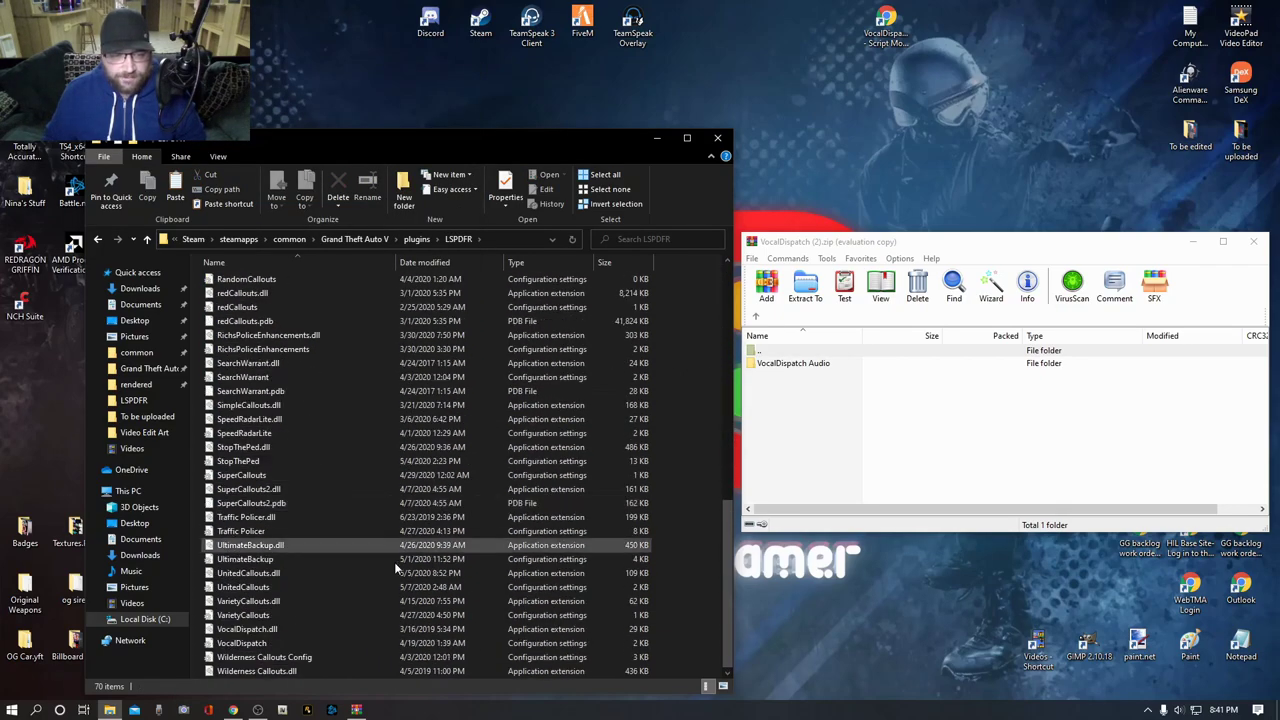
left_click(221, 645)
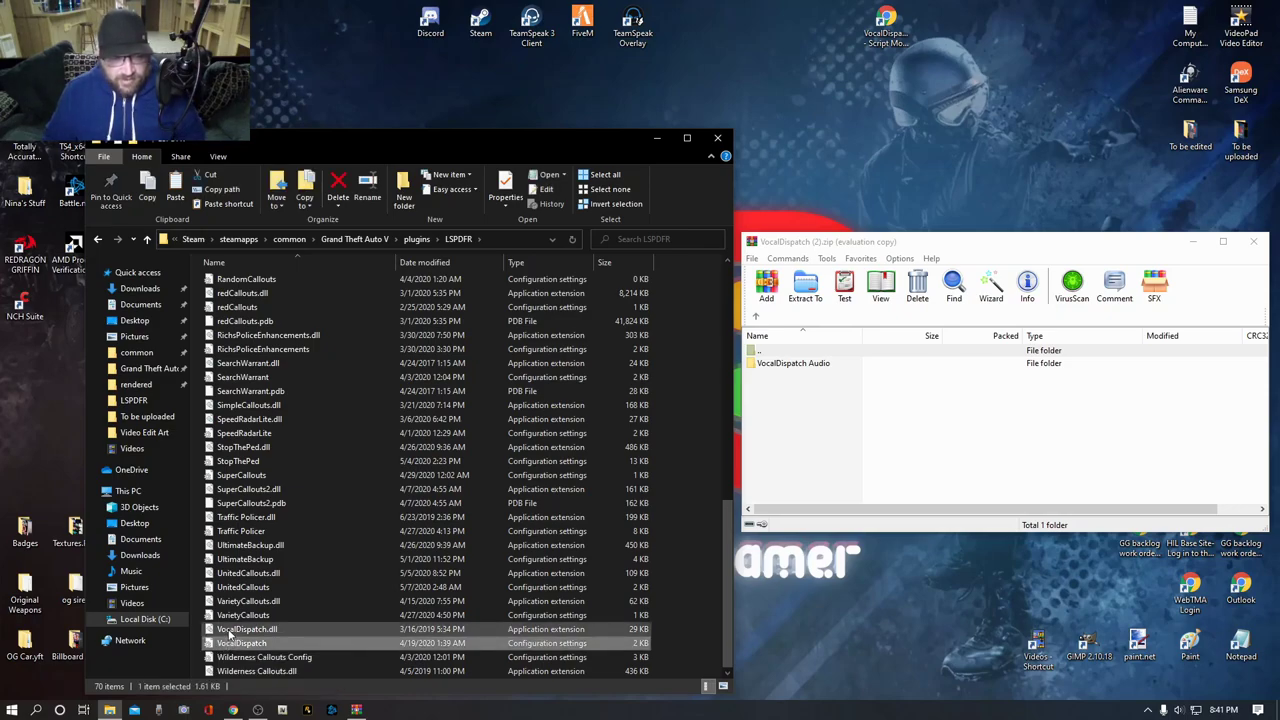
left_click(260, 630, "ctrl")
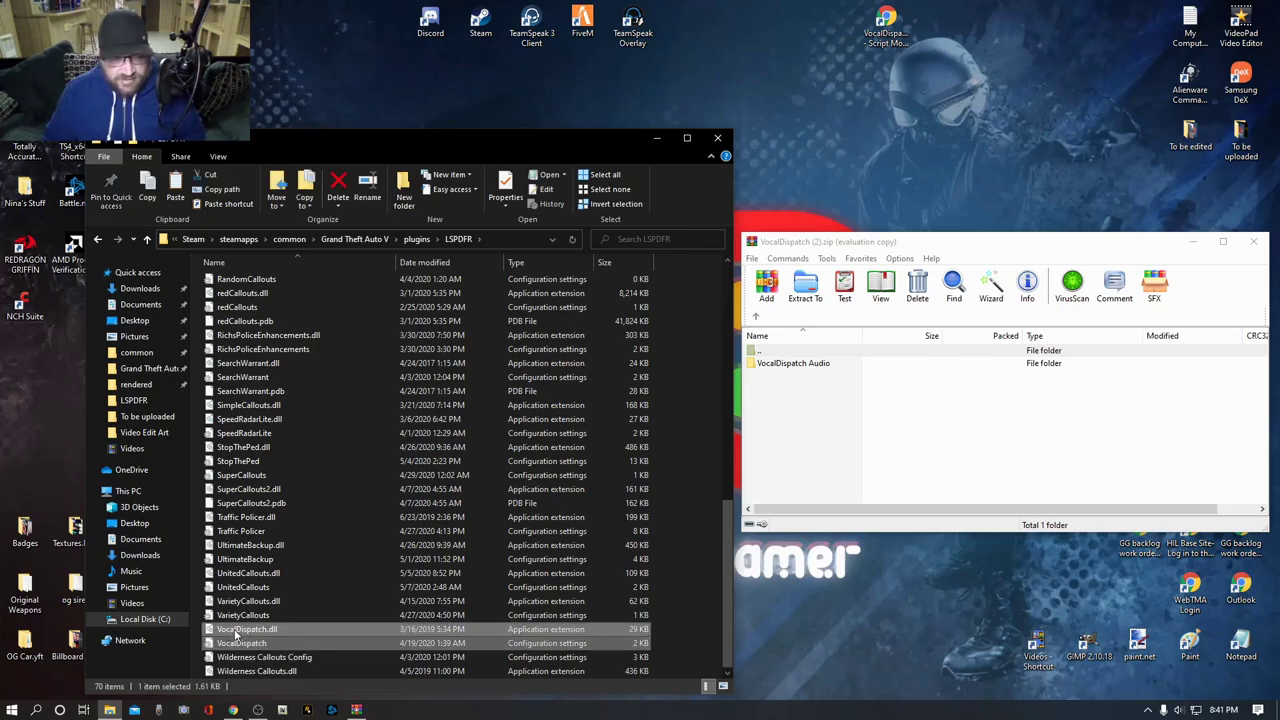
right_click(305, 634)
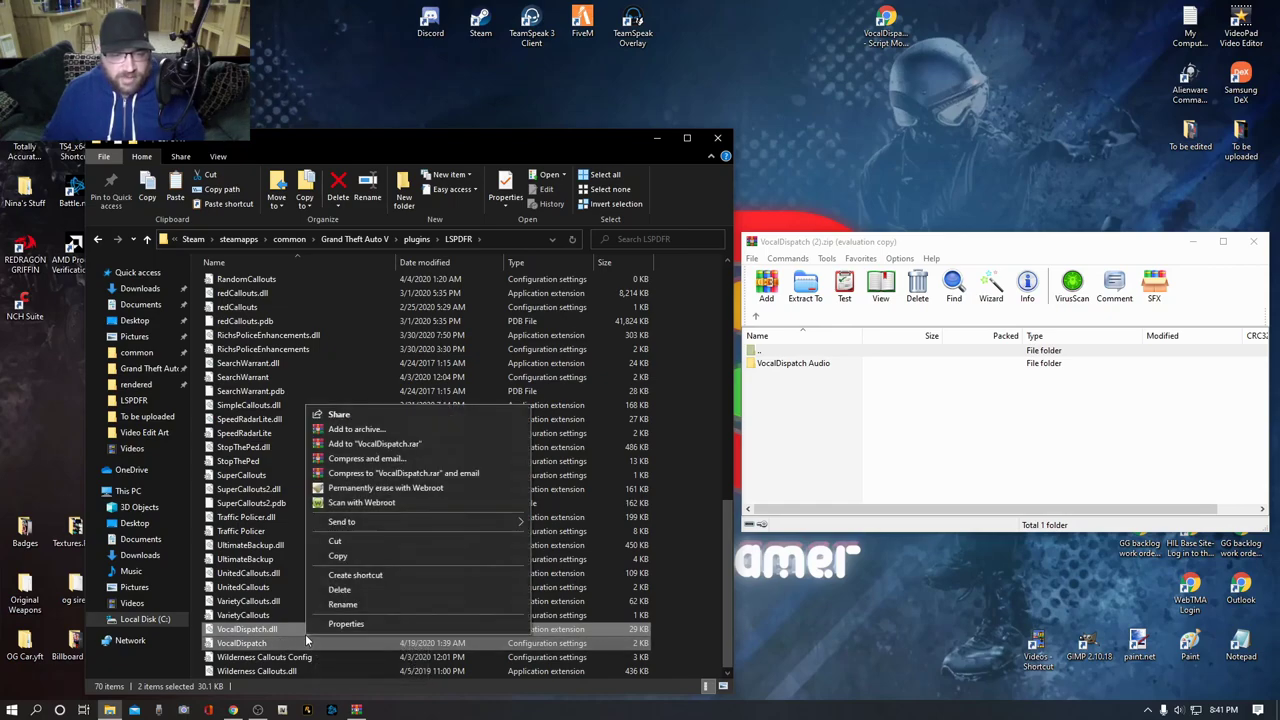
left_click(712, 550)
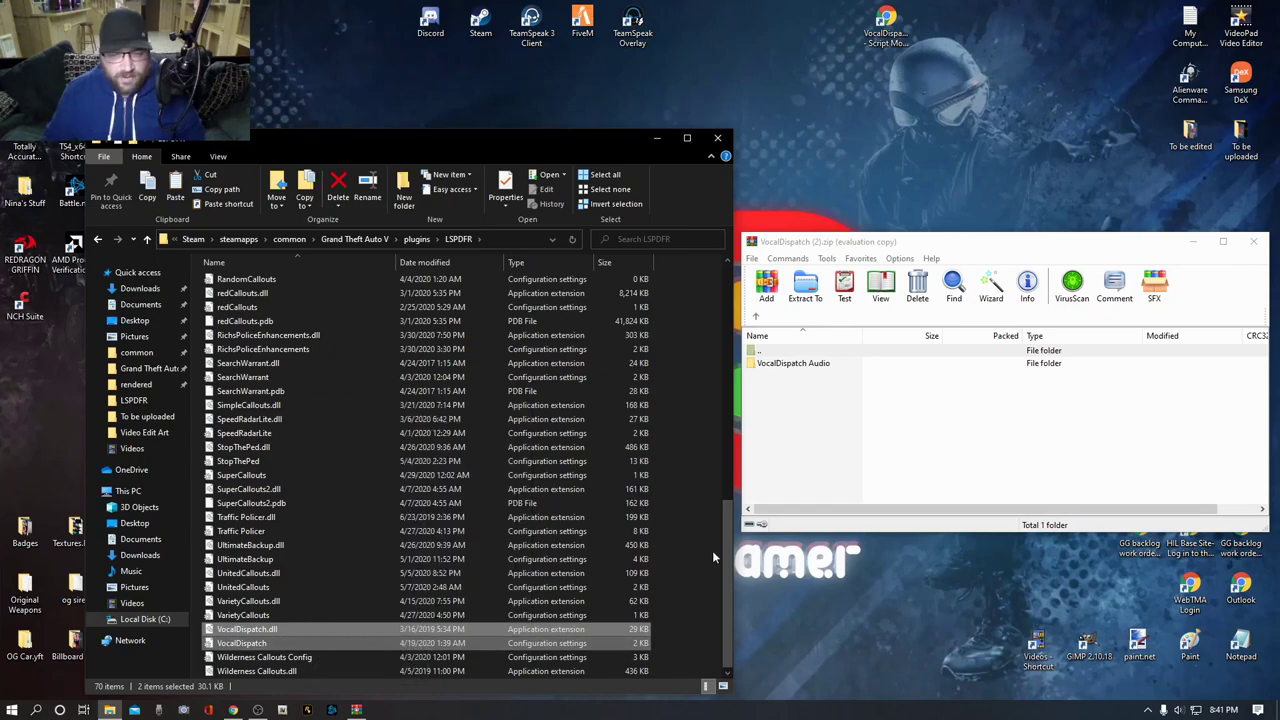
left_click(705, 558)
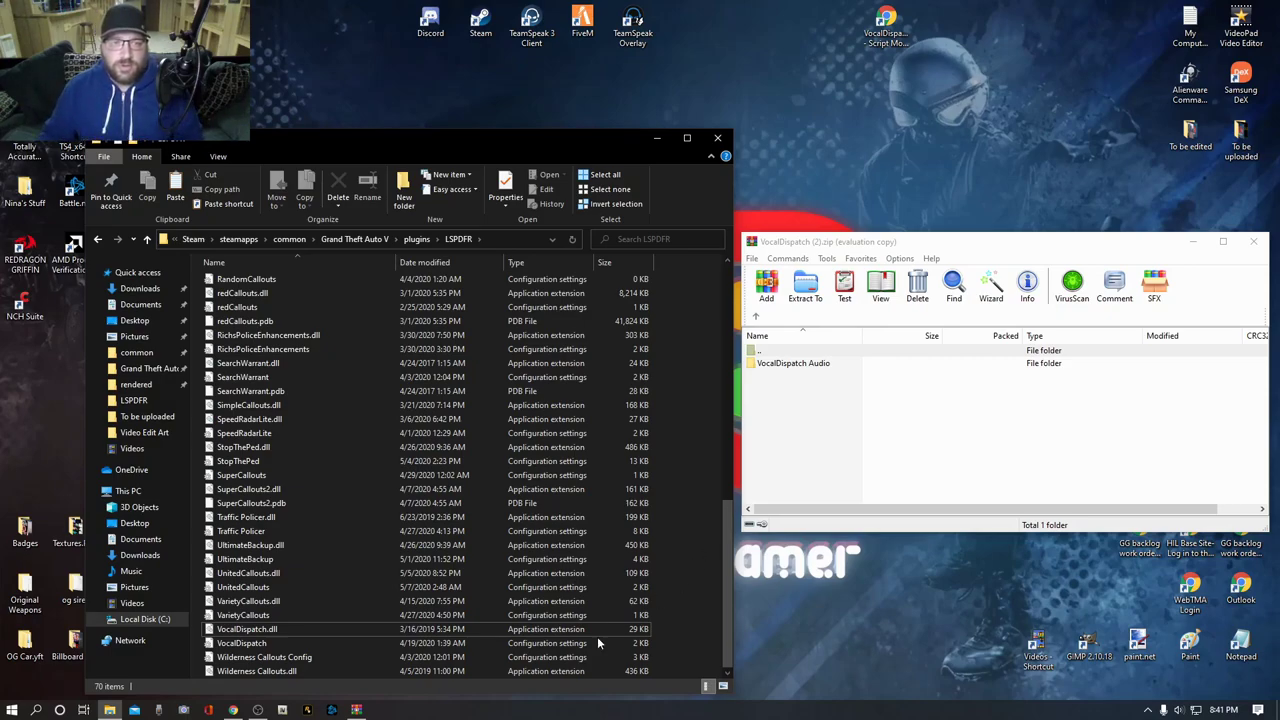
- Return to the Grand Theft Auto V folder and look through its file list, ending back at the folders
left_click(140, 368)
scroll(308, 494, "down", 10)
left_click(309, 500)
scroll(310, 498, "down", 5)
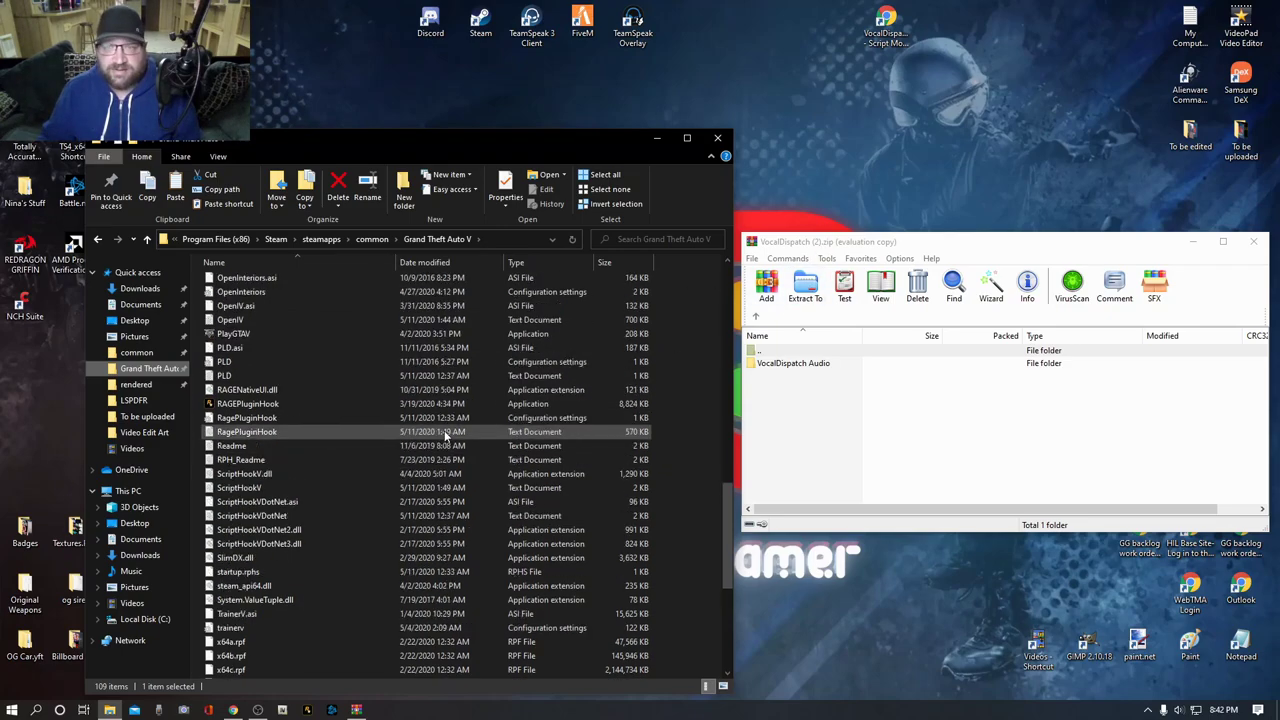
scroll(446, 436, "up", 10)
scroll(400, 428, "up", 10)
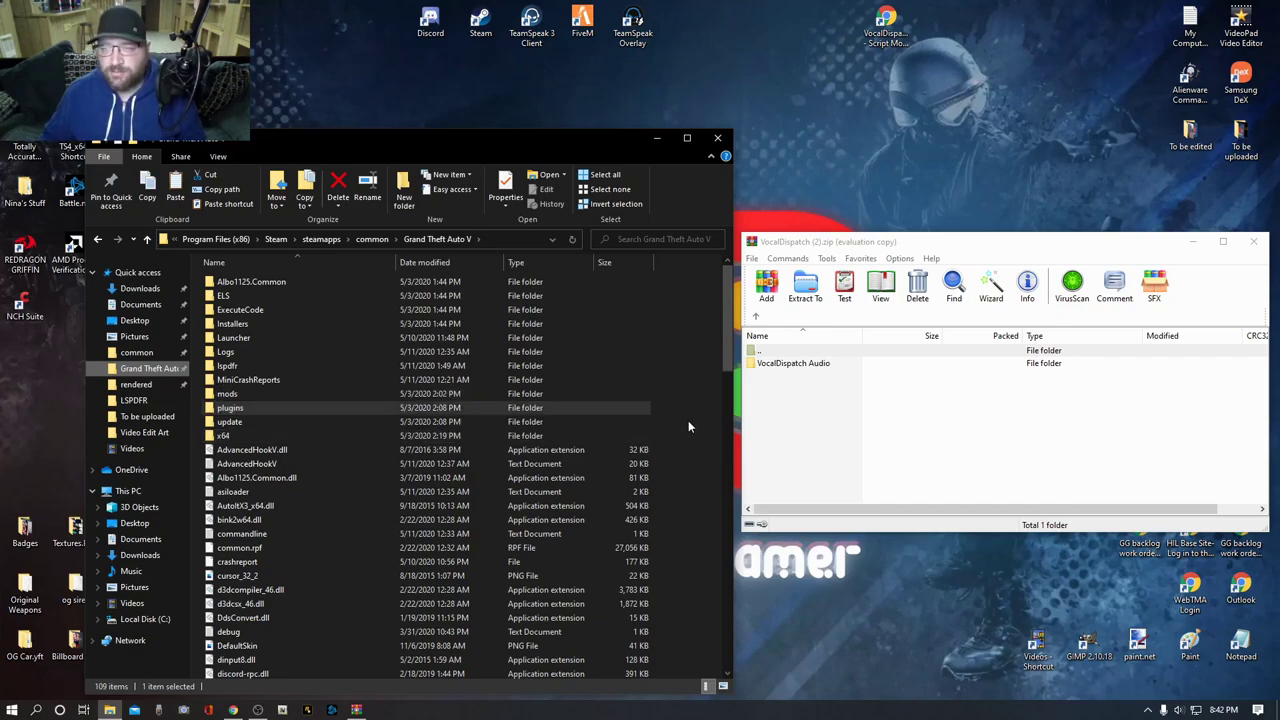
- Bring the VocalDispatch archive back to its root contents, clear the file selection in File Explorer, and close the archive window
left_click(755, 319)
key("Return")
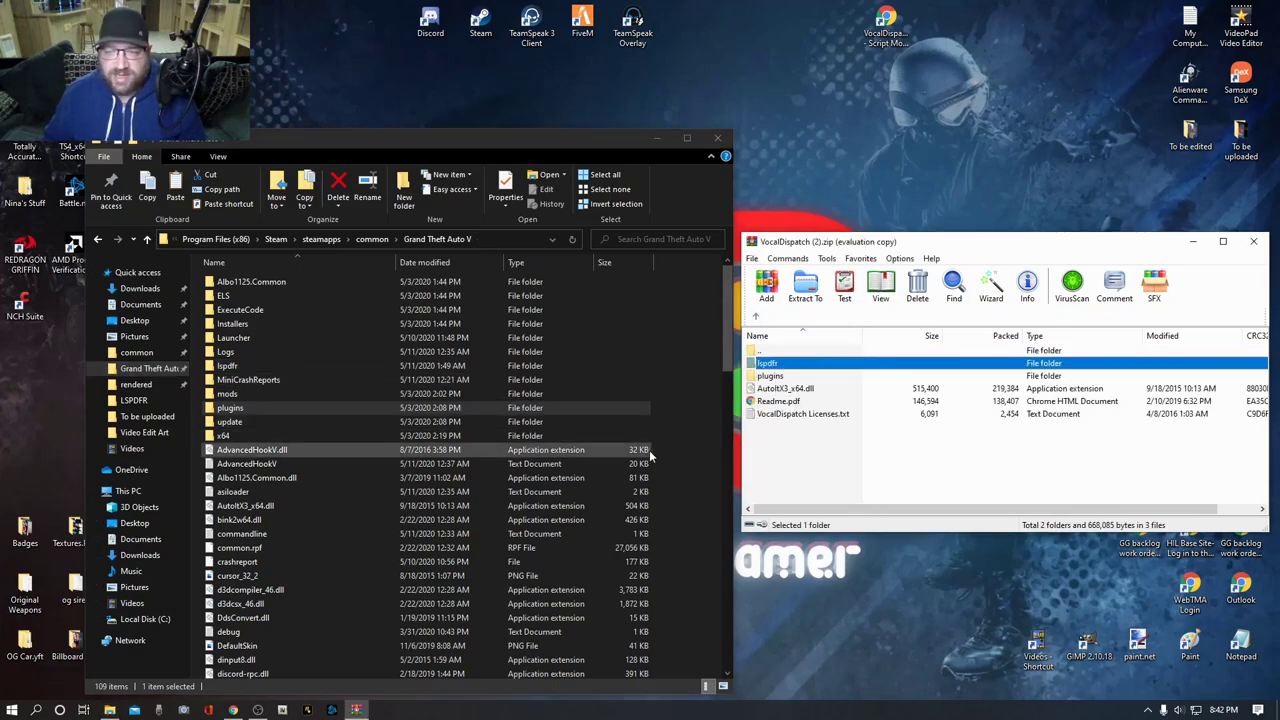
left_click(706, 442)
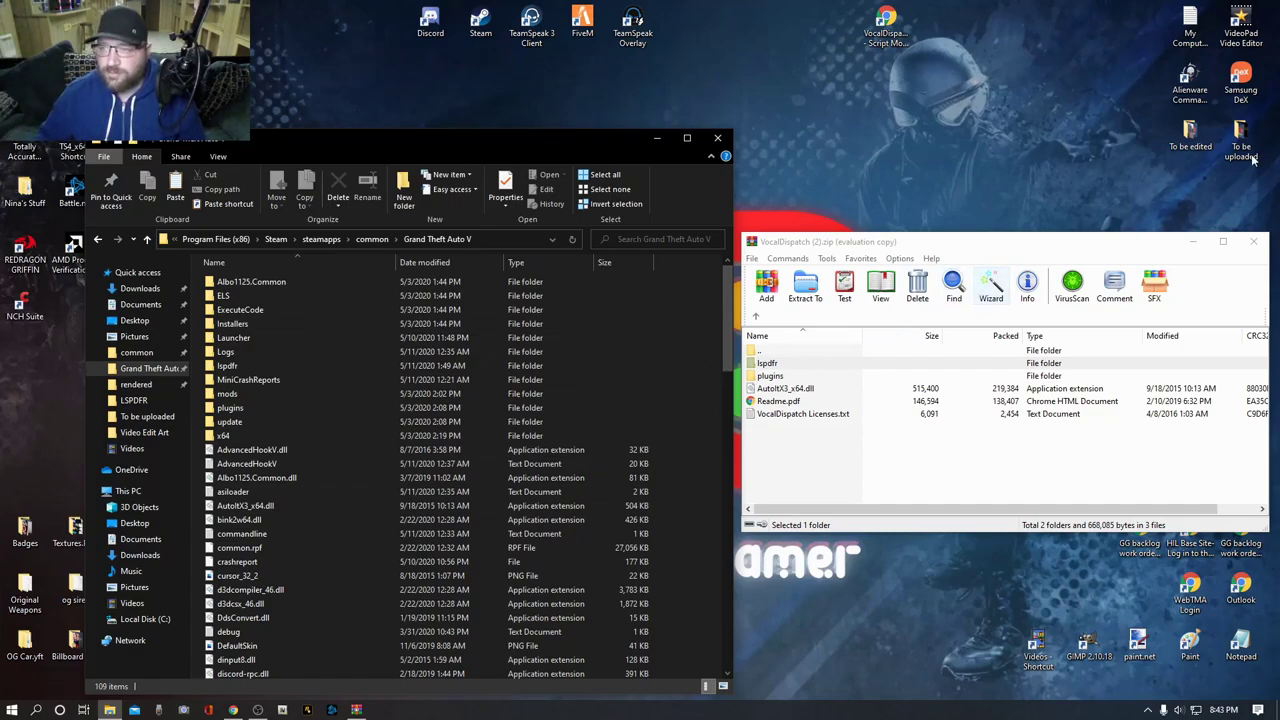
left_click(1253, 246)
left_click(1254, 243)
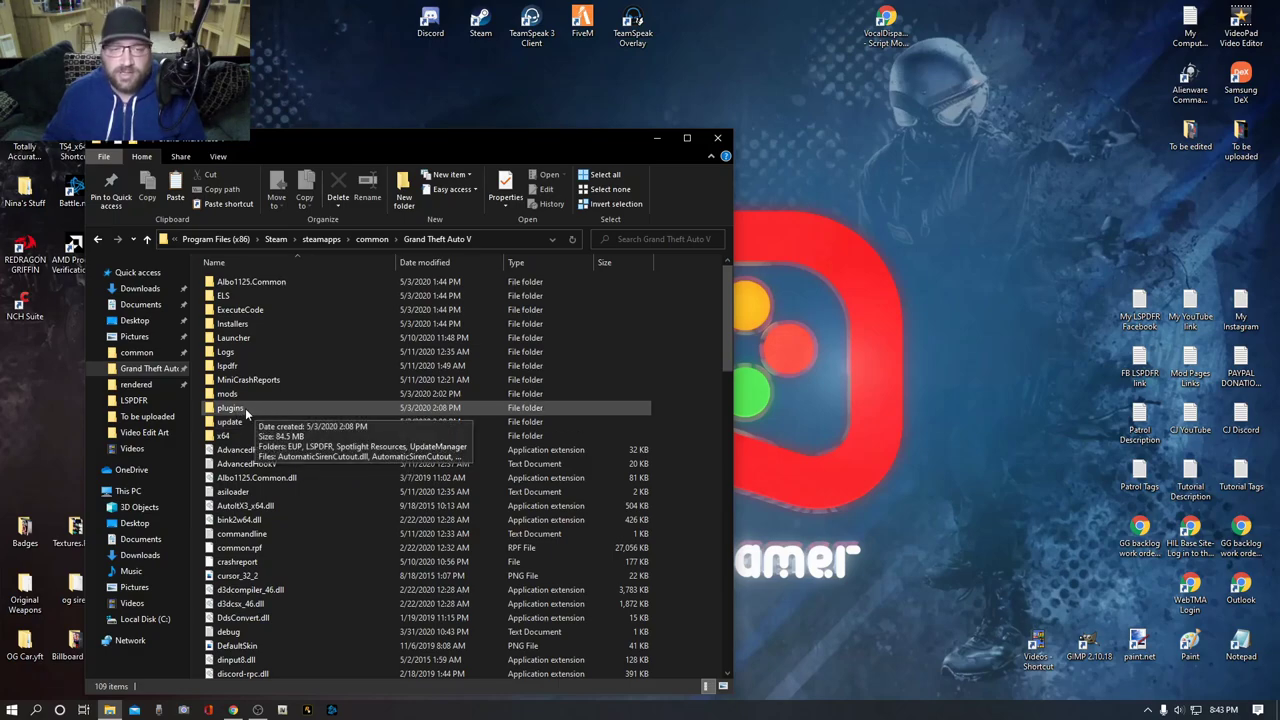
- Check the VocalDispatch folder's contents under plugins > LSPDFR, and open the VocalDispatch configuration settings file from the LSPDFR folder
double_click(247, 410)
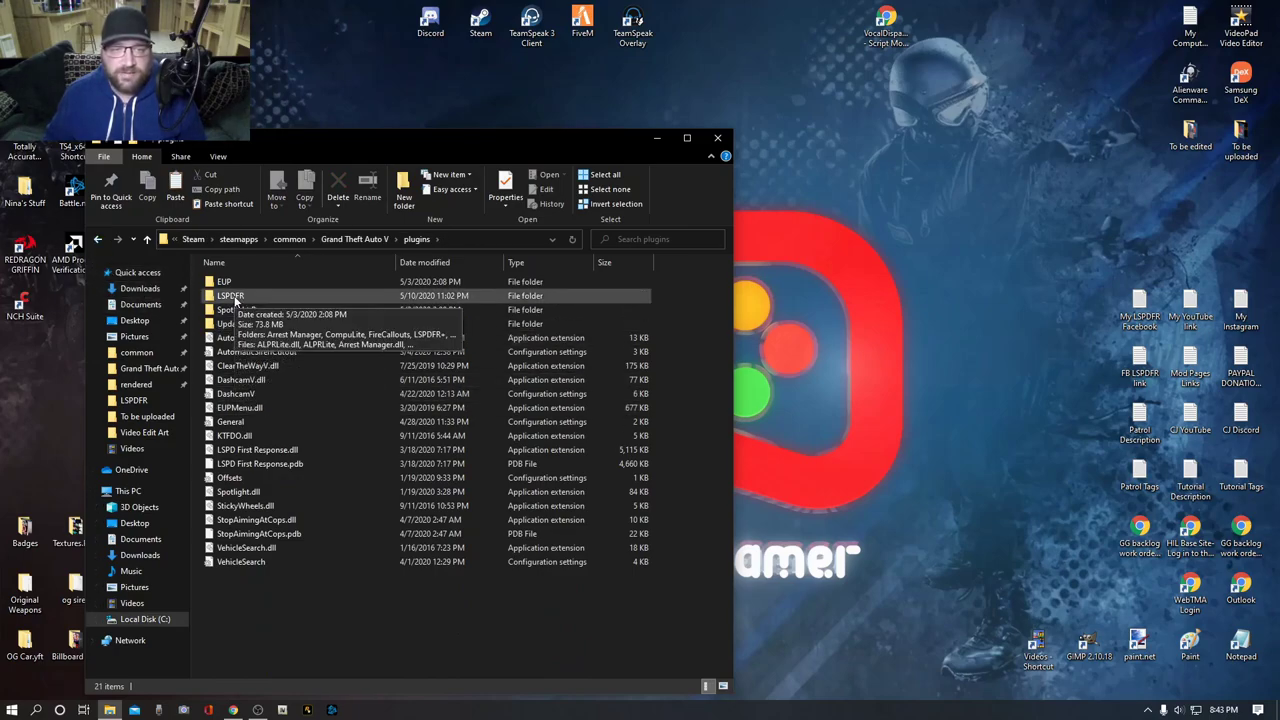
double_click(236, 298)
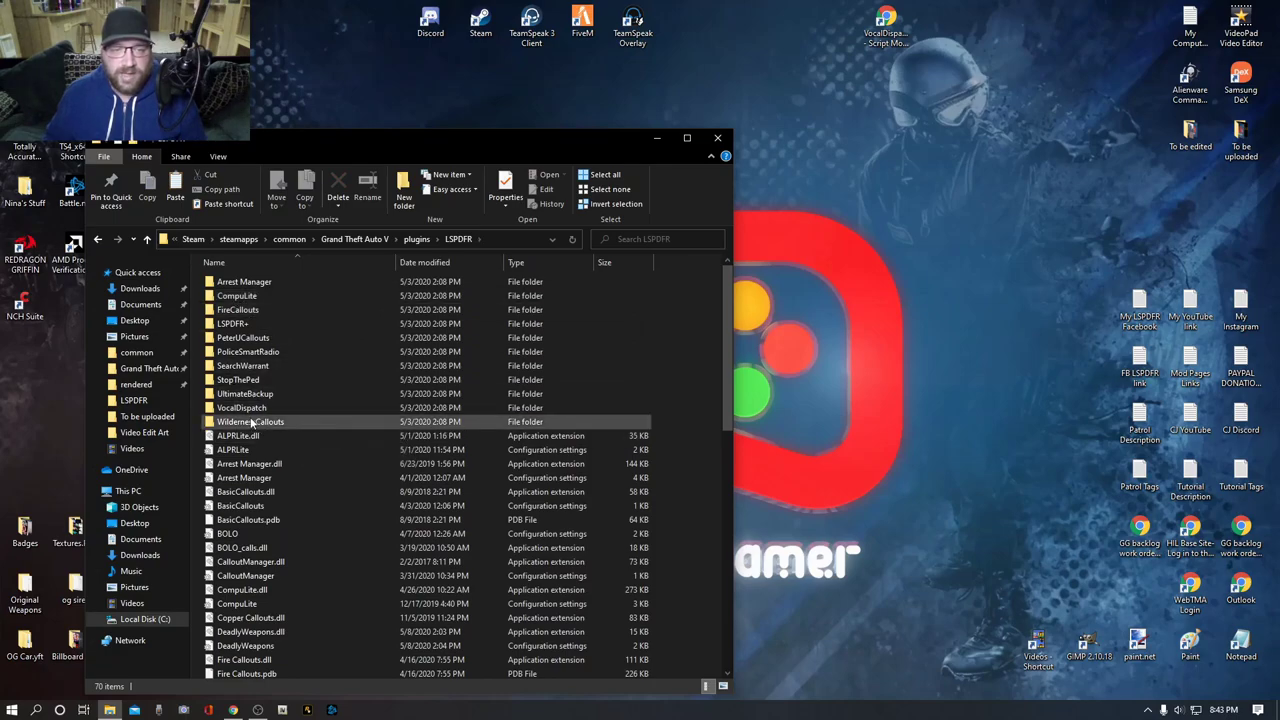
double_click(241, 409)
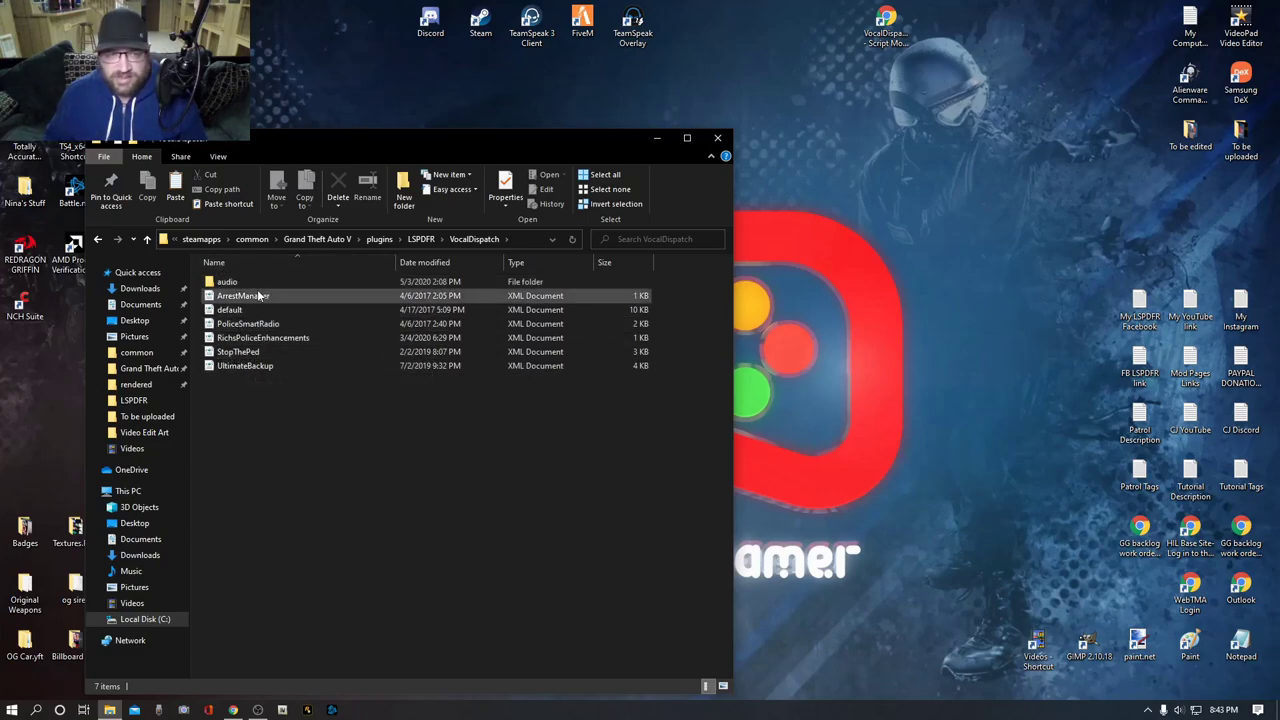
left_click(100, 242)
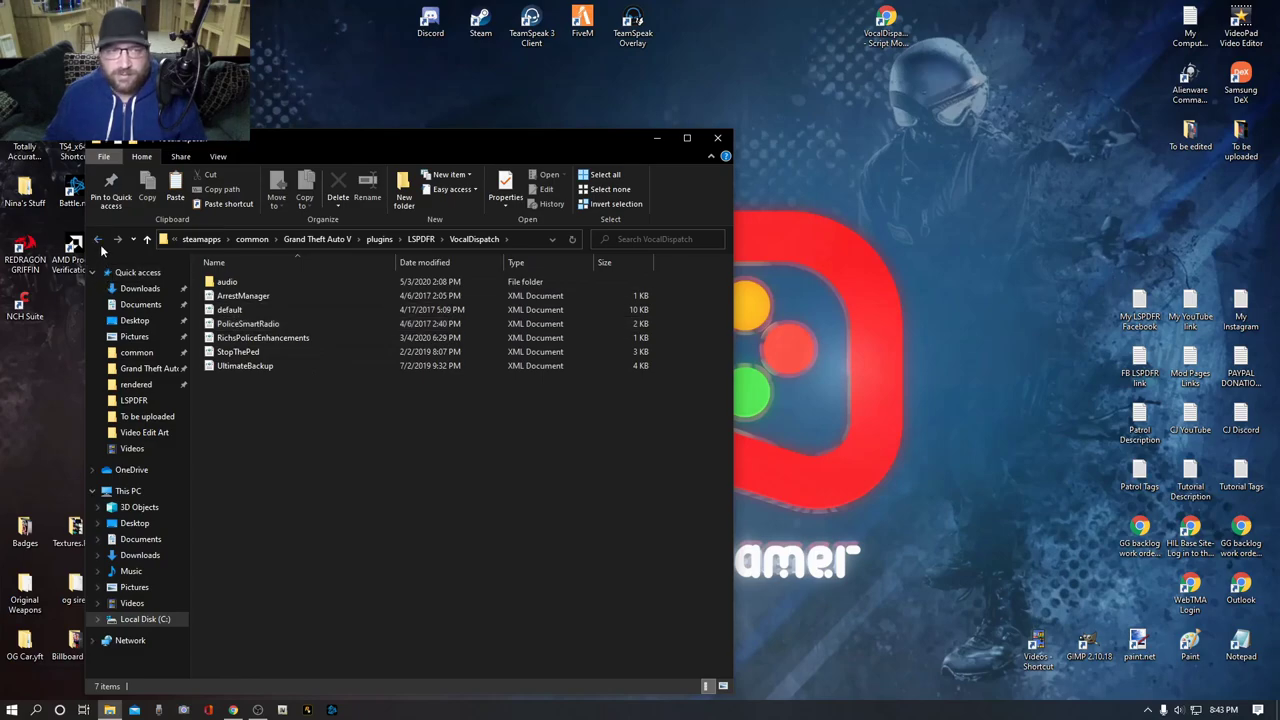
scroll(255, 450, "down", 14)
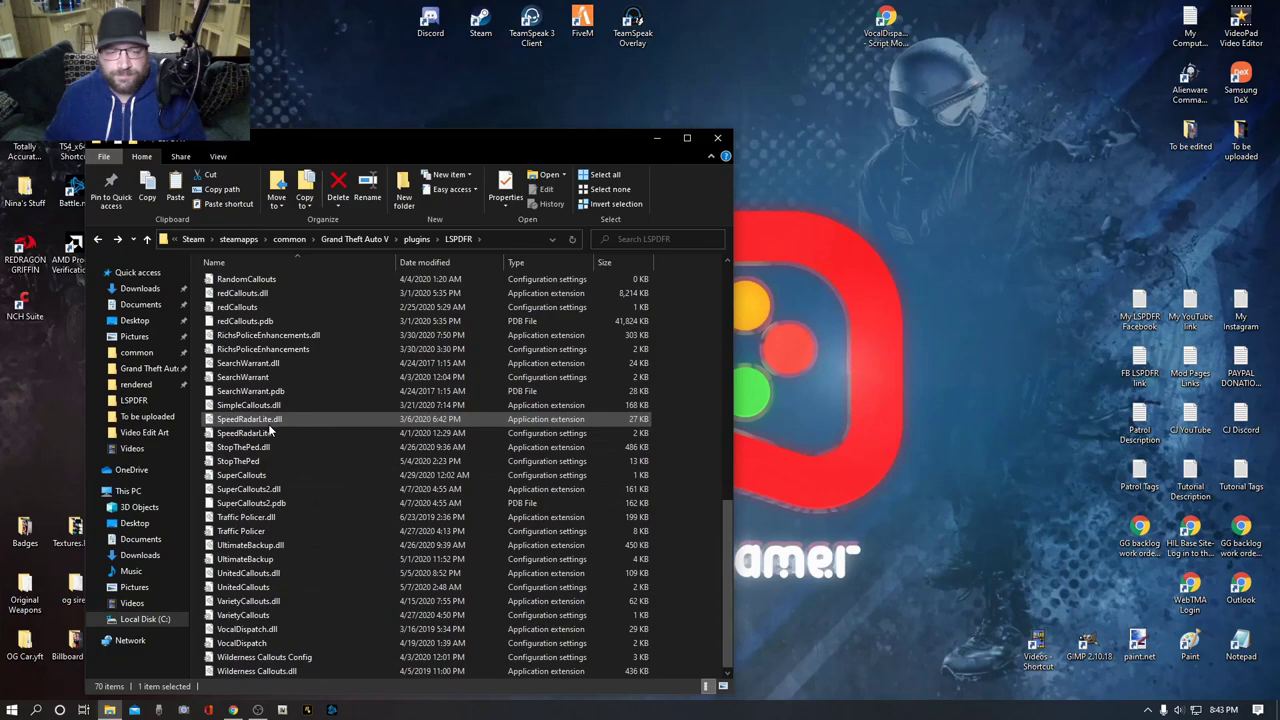
double_click(254, 644)
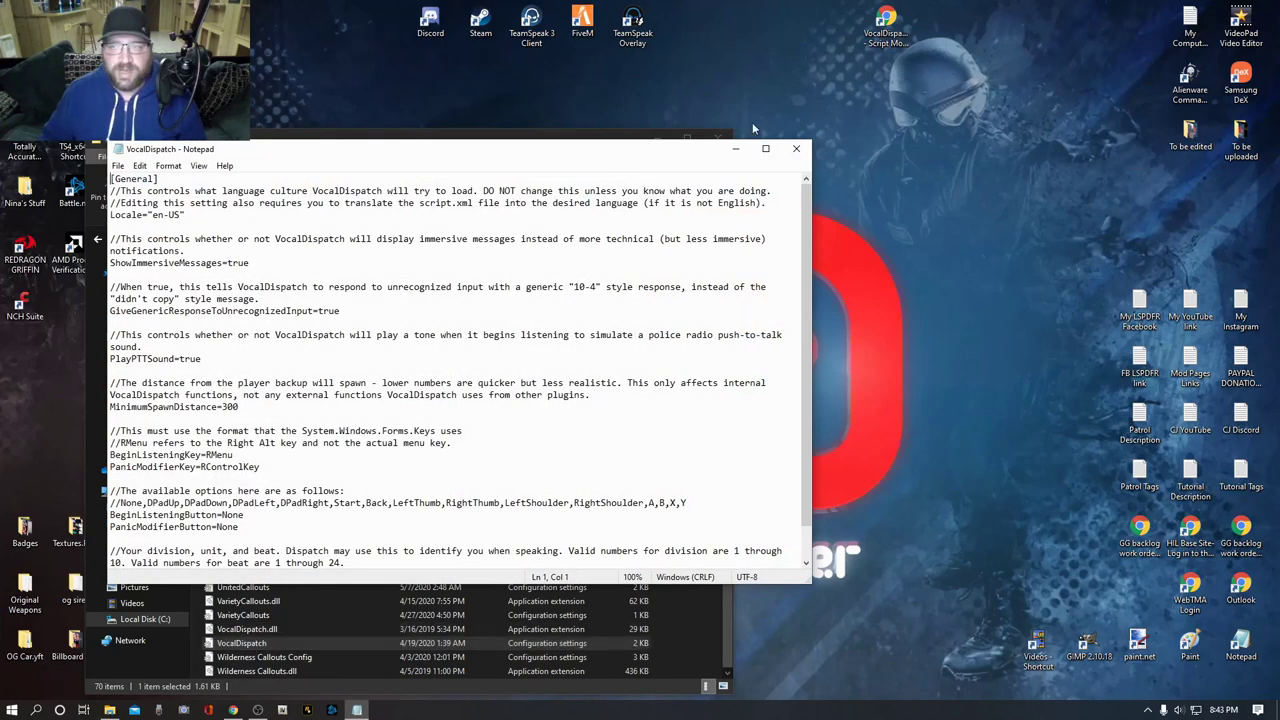
- Place the Notepad window in the middle of the desktop and review the VocalDispatch settings down to Division, Unit and Beat
left_click(766, 148)
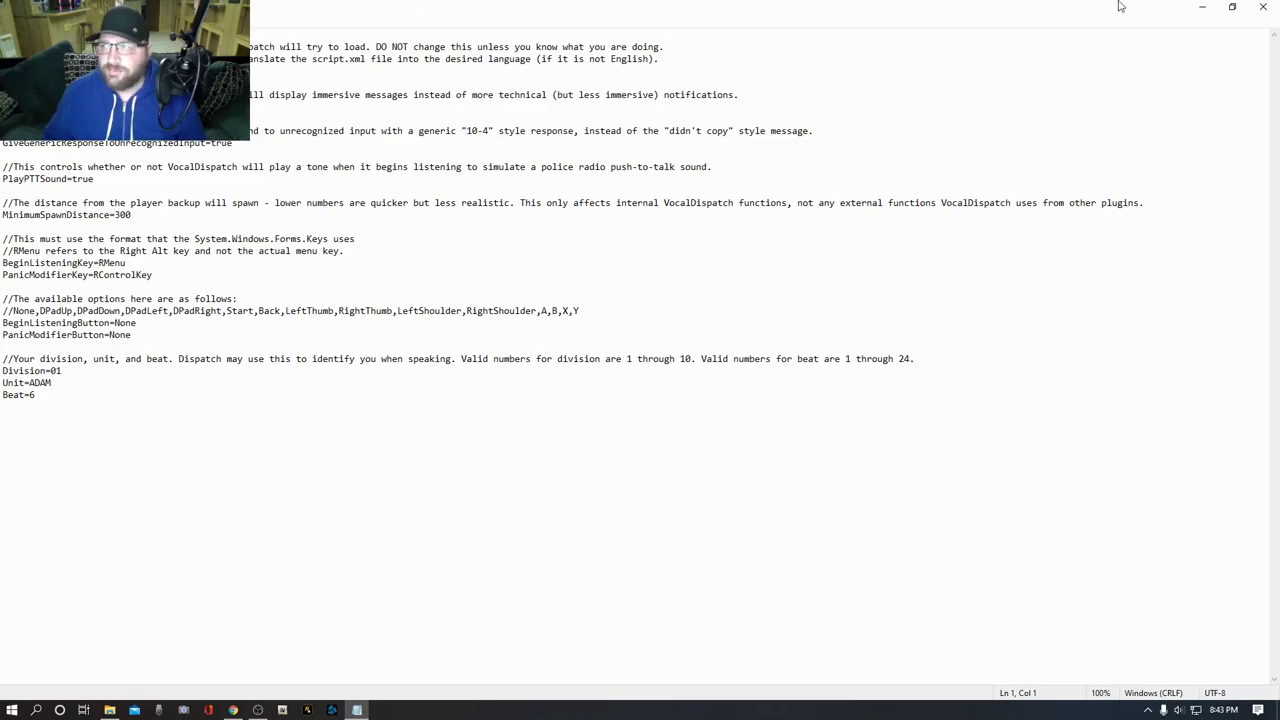
left_click(1232, 7)
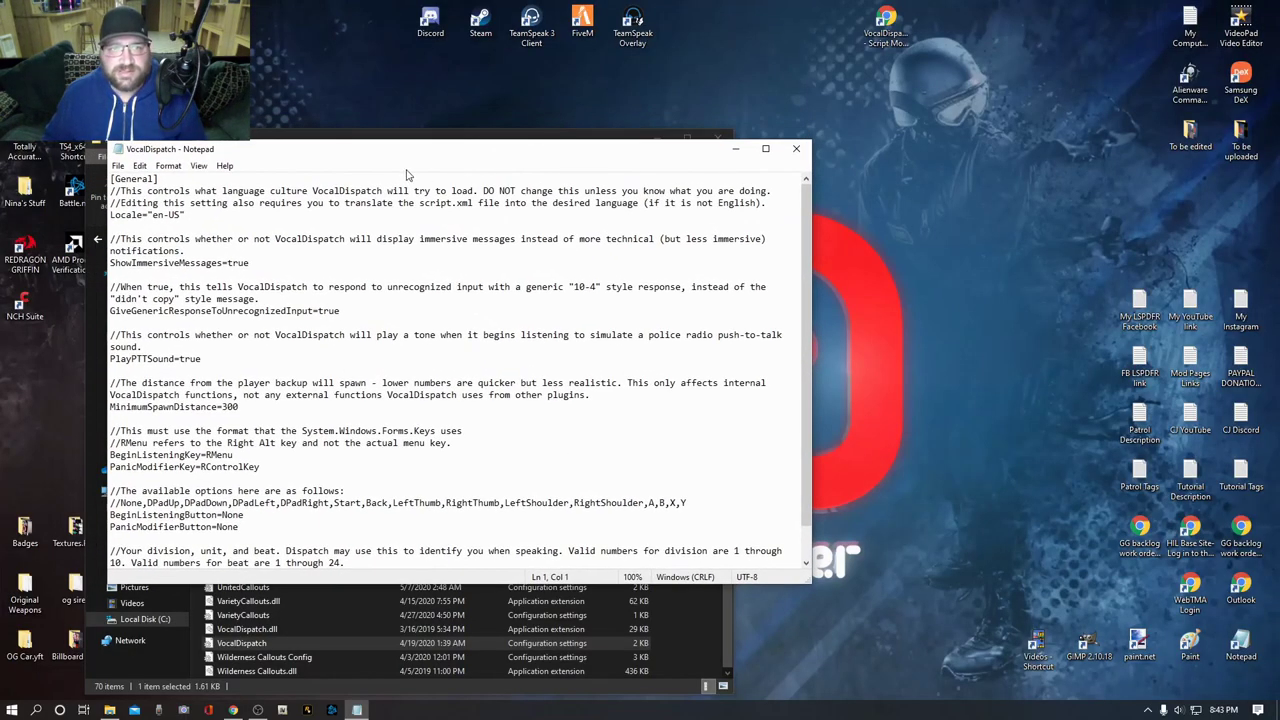
left_click_drag(313, 129, 548, 258)
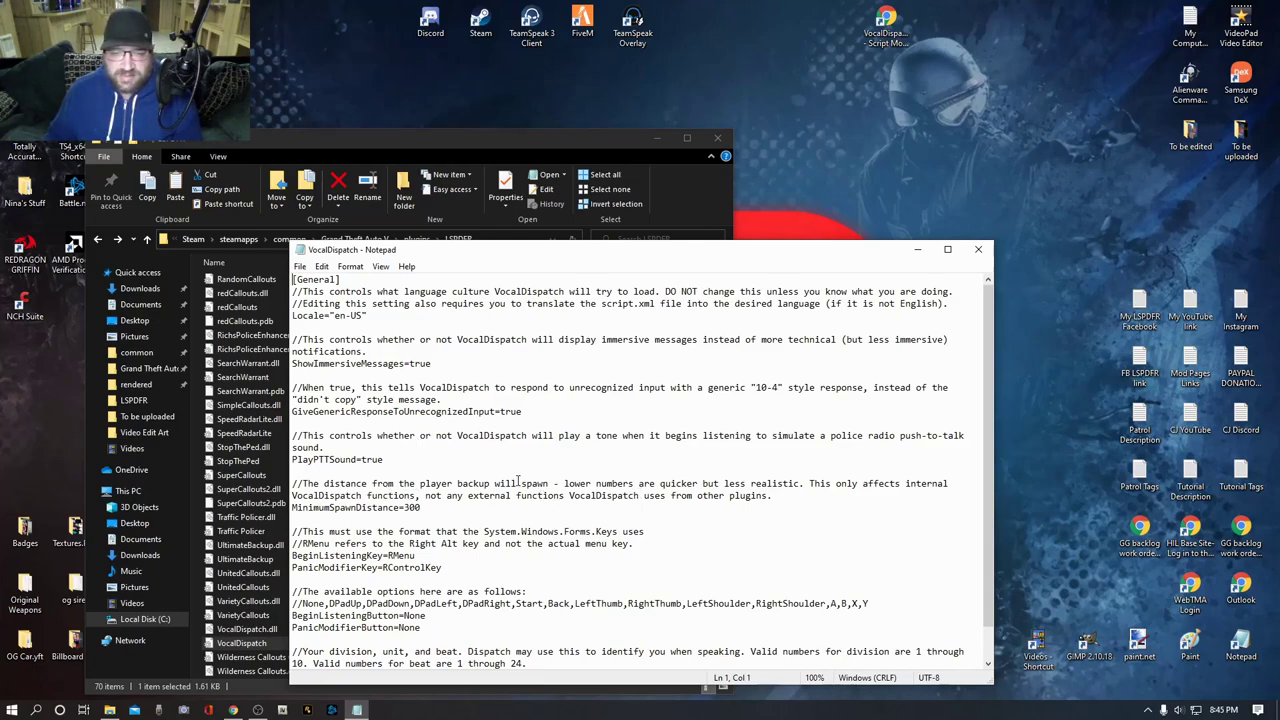
scroll(519, 481, "down", 1)
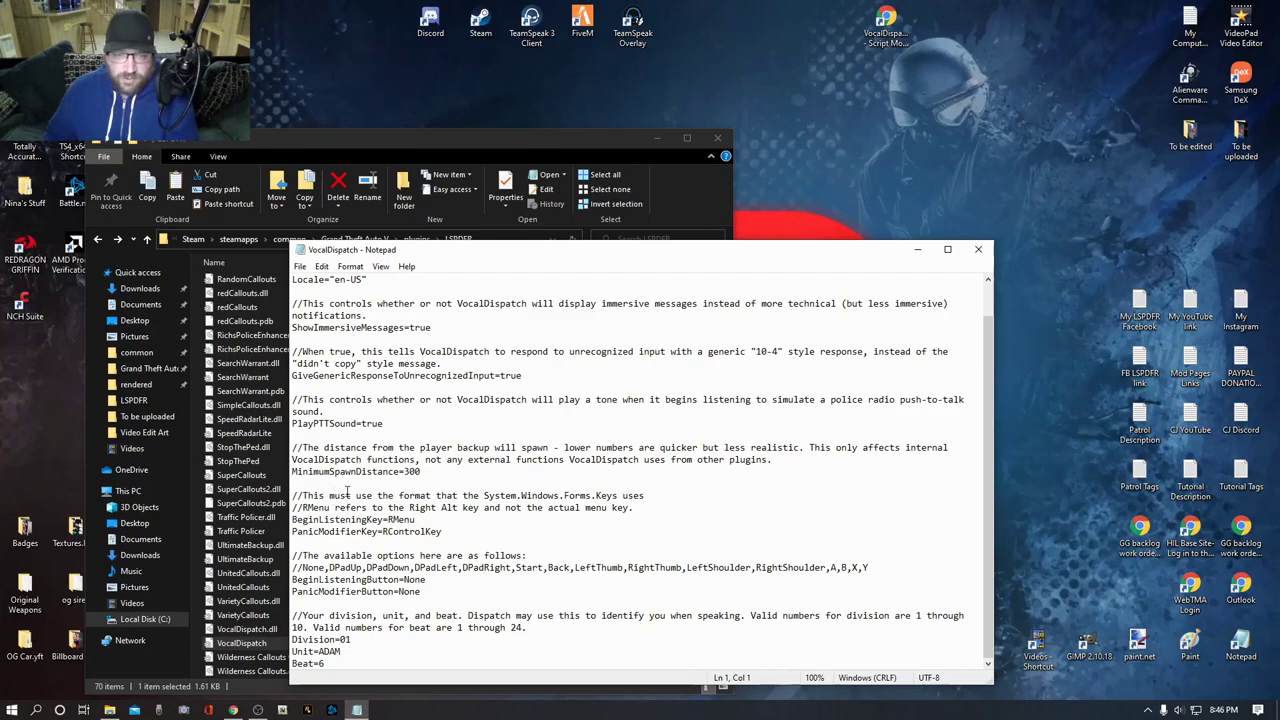
- Examine the key-format note in the VocalDispatch settings, and check the Division, UnitType and Beat settings in the Traffic Policer configuration file
left_click_drag(483, 495, 619, 495)
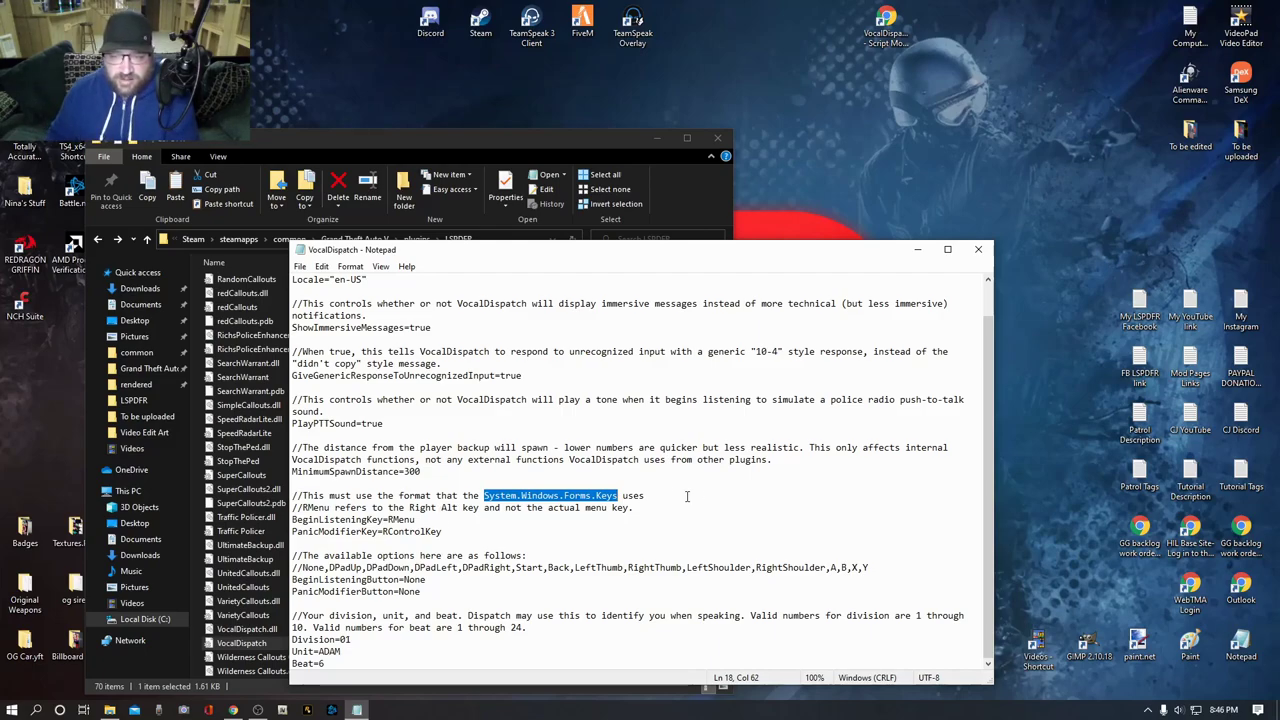
left_click(487, 529)
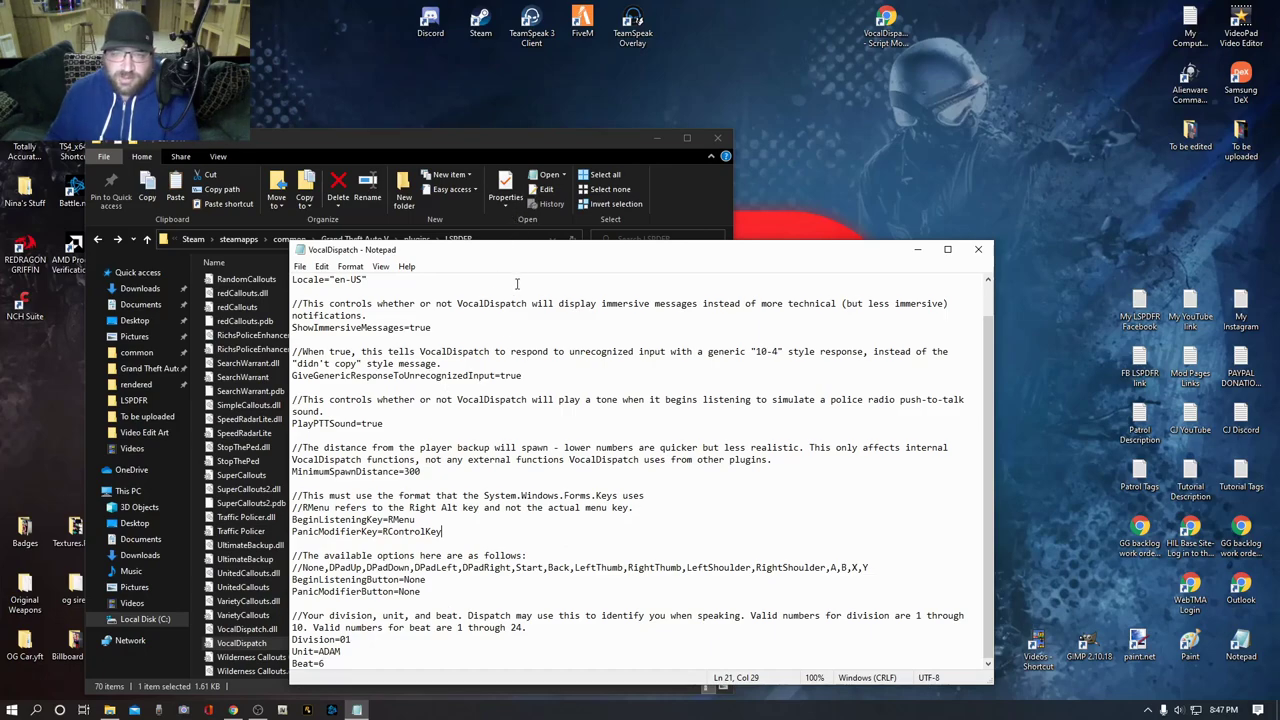
left_click_drag(521, 251, 806, 175)
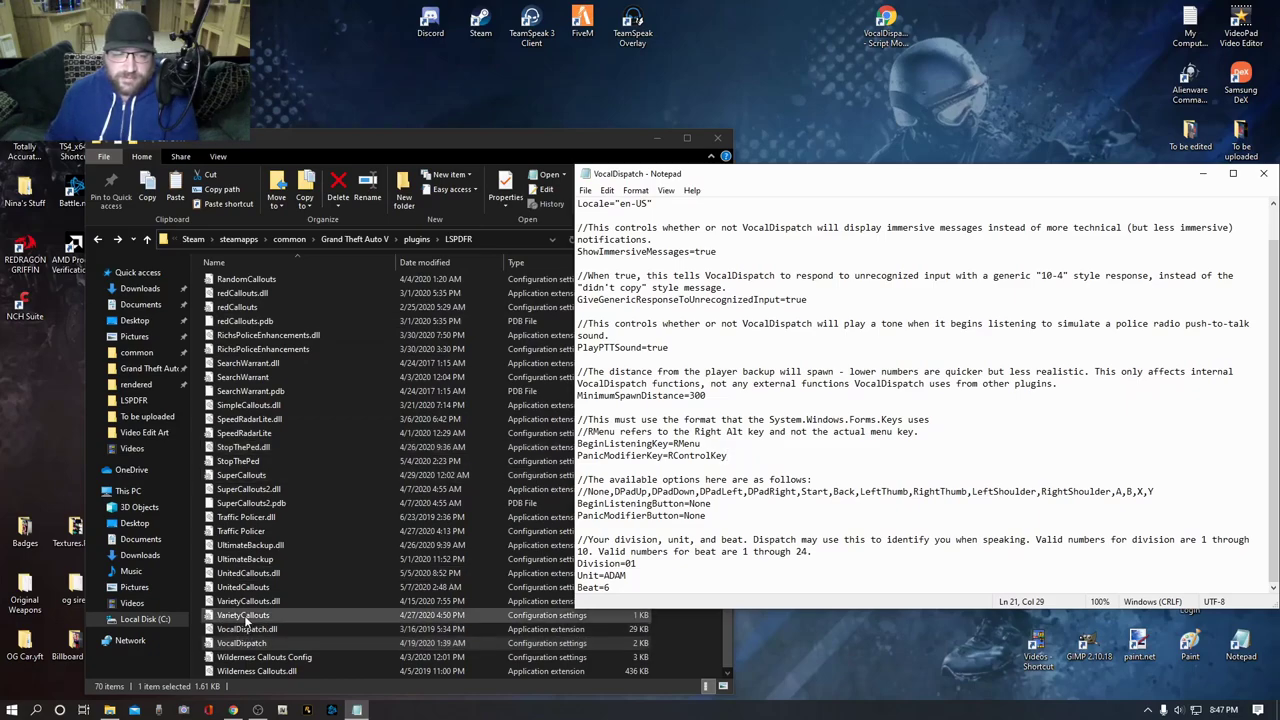
double_click(250, 531)
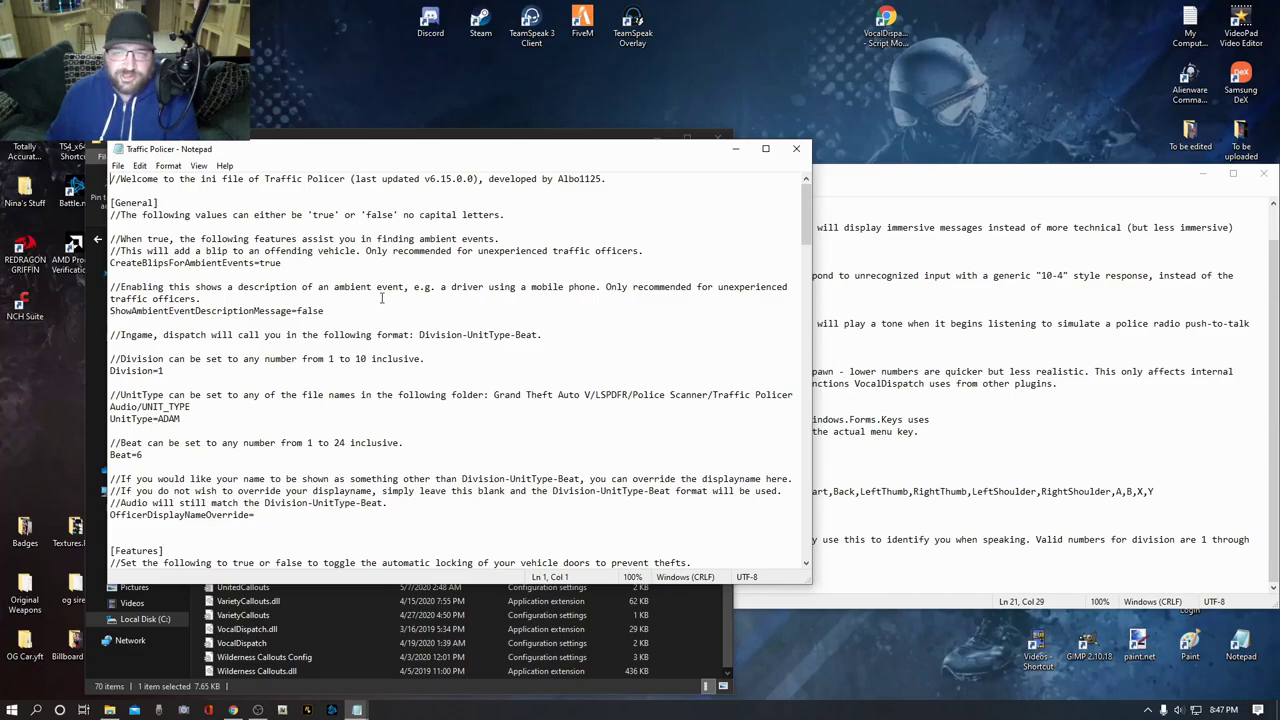
left_click(797, 149)
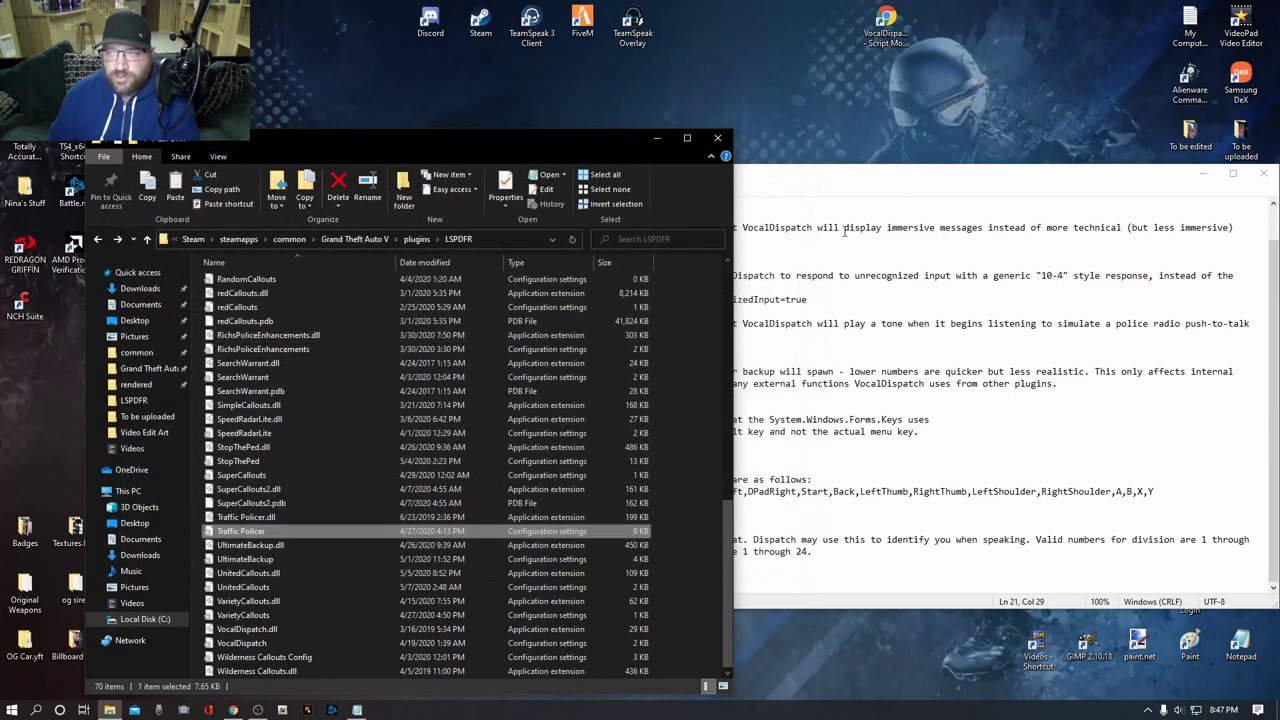
- Bring the VocalDispatch settings file back to the front, save and close it, and close File Explorer
left_click(935, 180)
left_click_drag(935, 180, 597, 200)
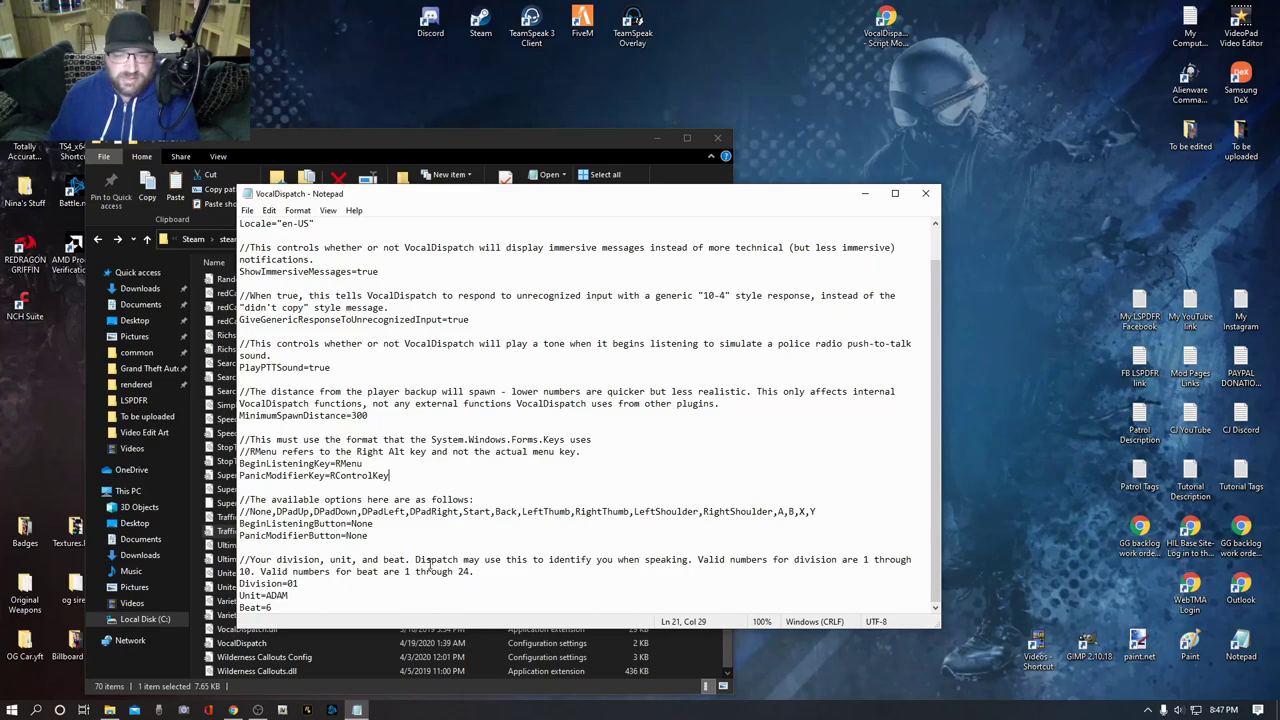
left_click(248, 212)
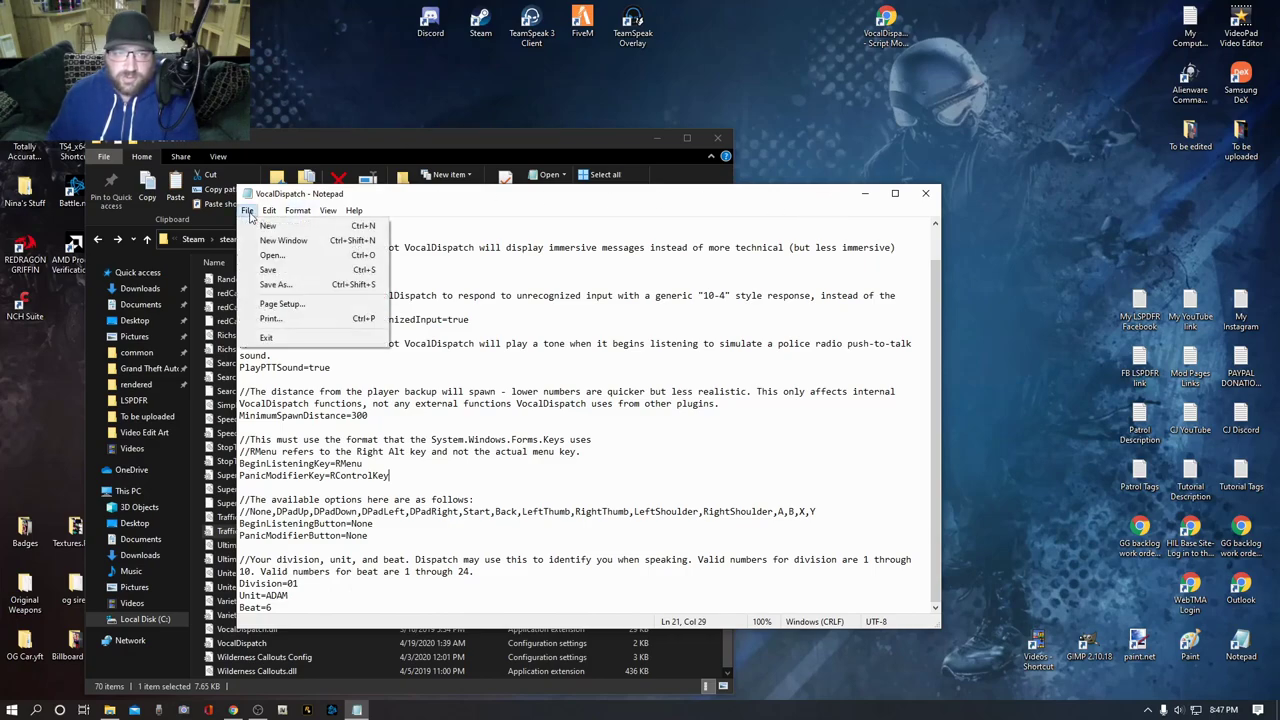
left_click(265, 270)
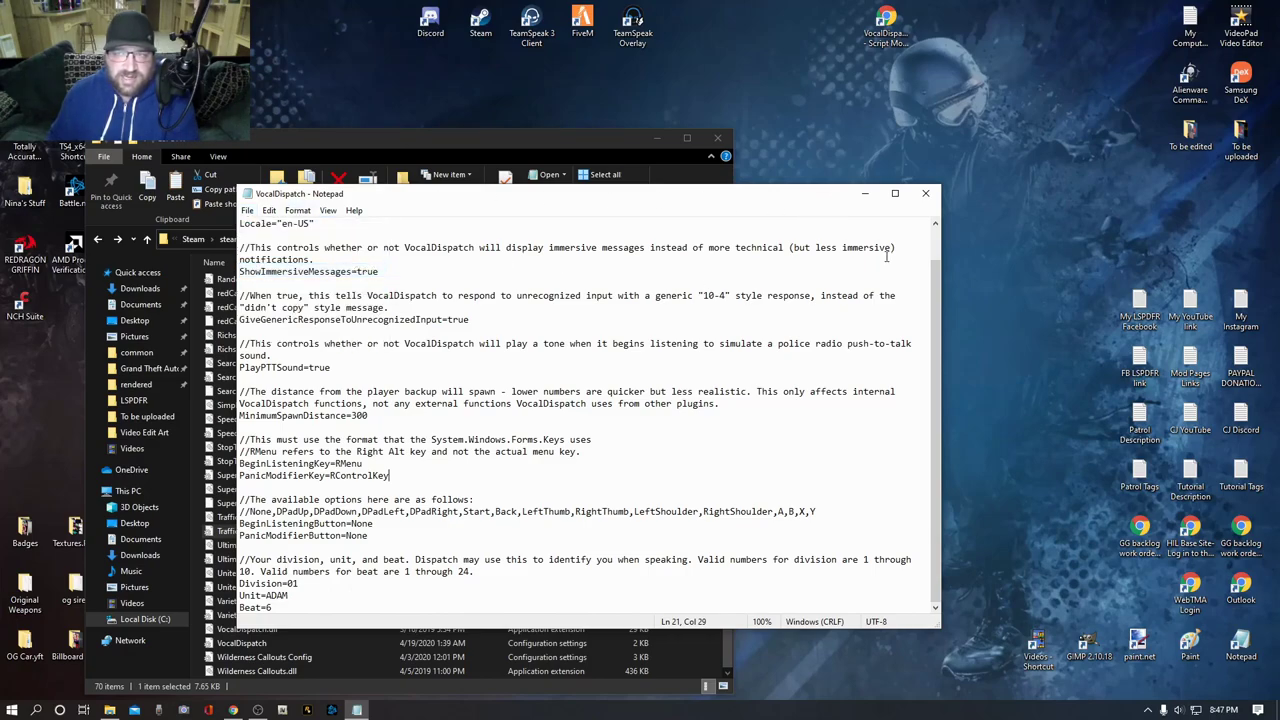
left_click(922, 195)
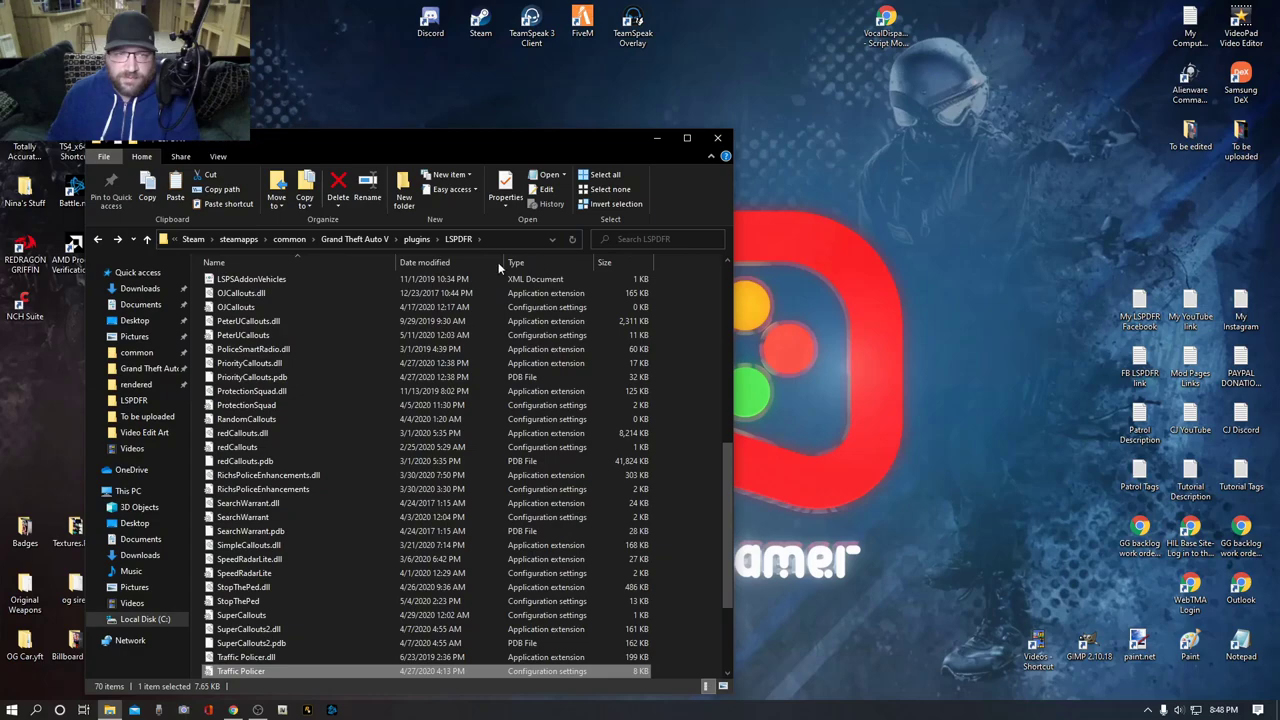
left_click(150, 368)
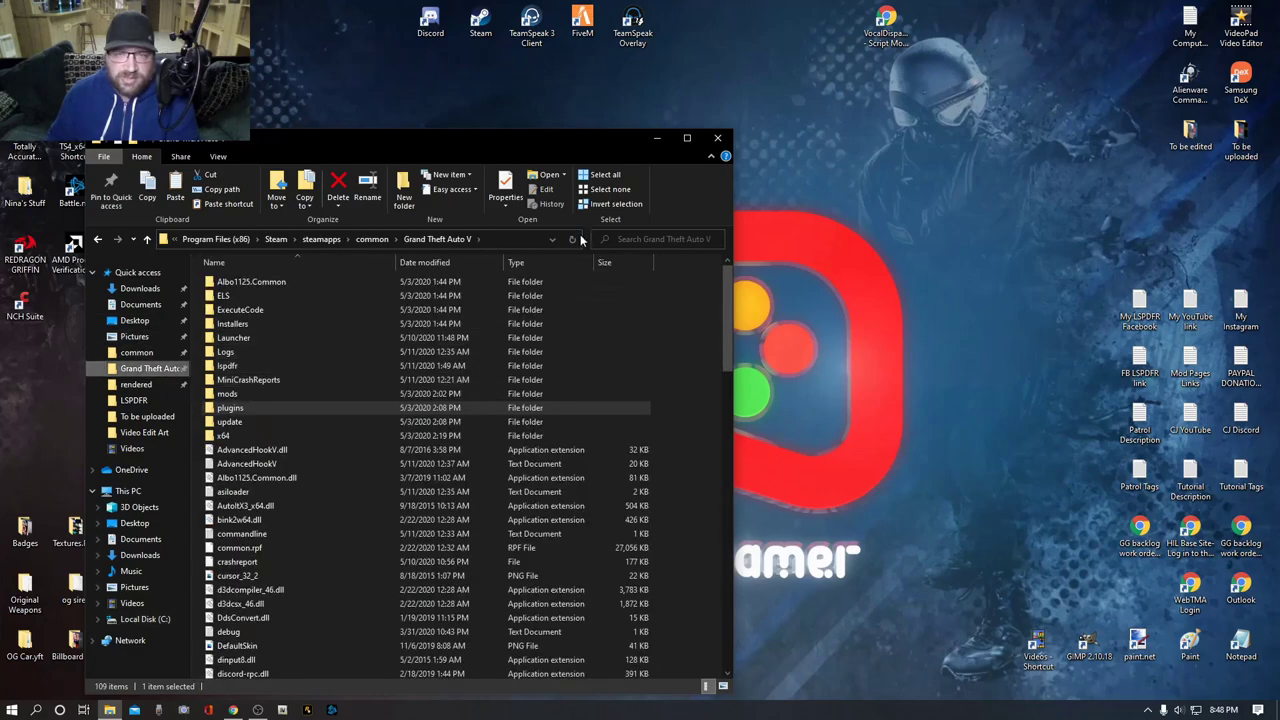
left_click(721, 139)
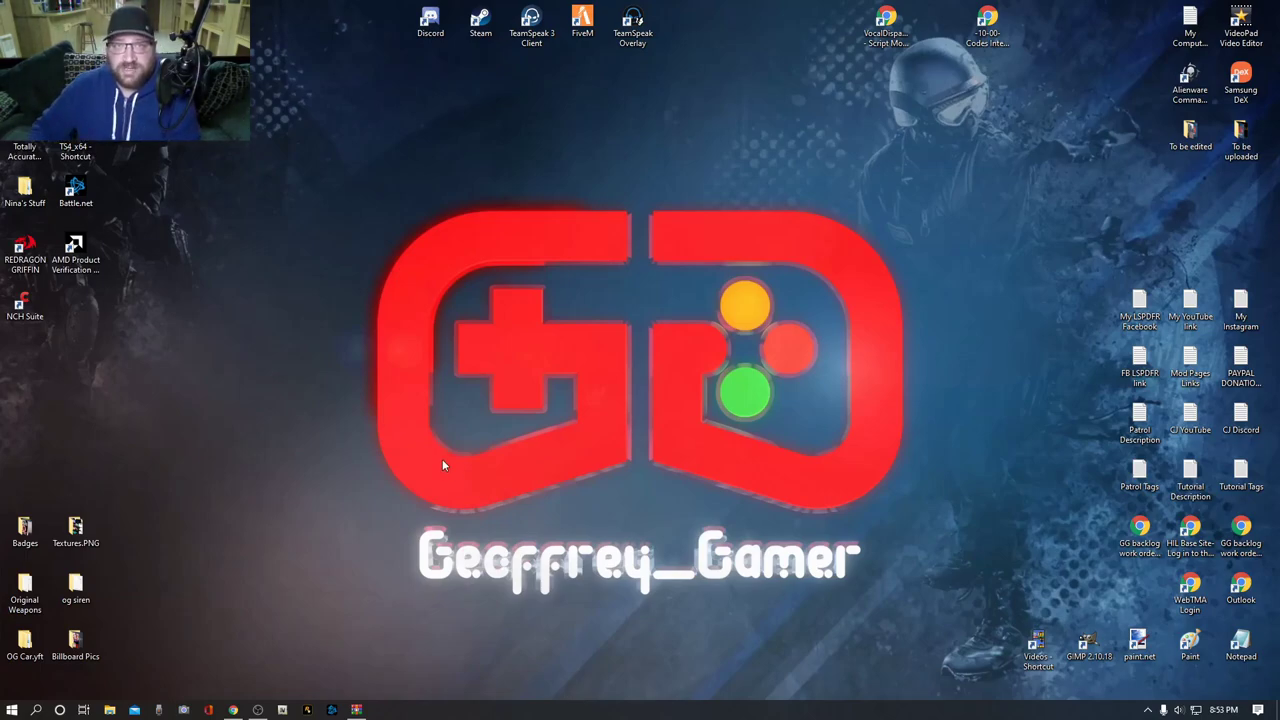
- Open the "10-00" Codes Integration for Vocal Dispatch page in Chrome and review its description, 10-codes image, changelog and download section
double_click(989, 24)
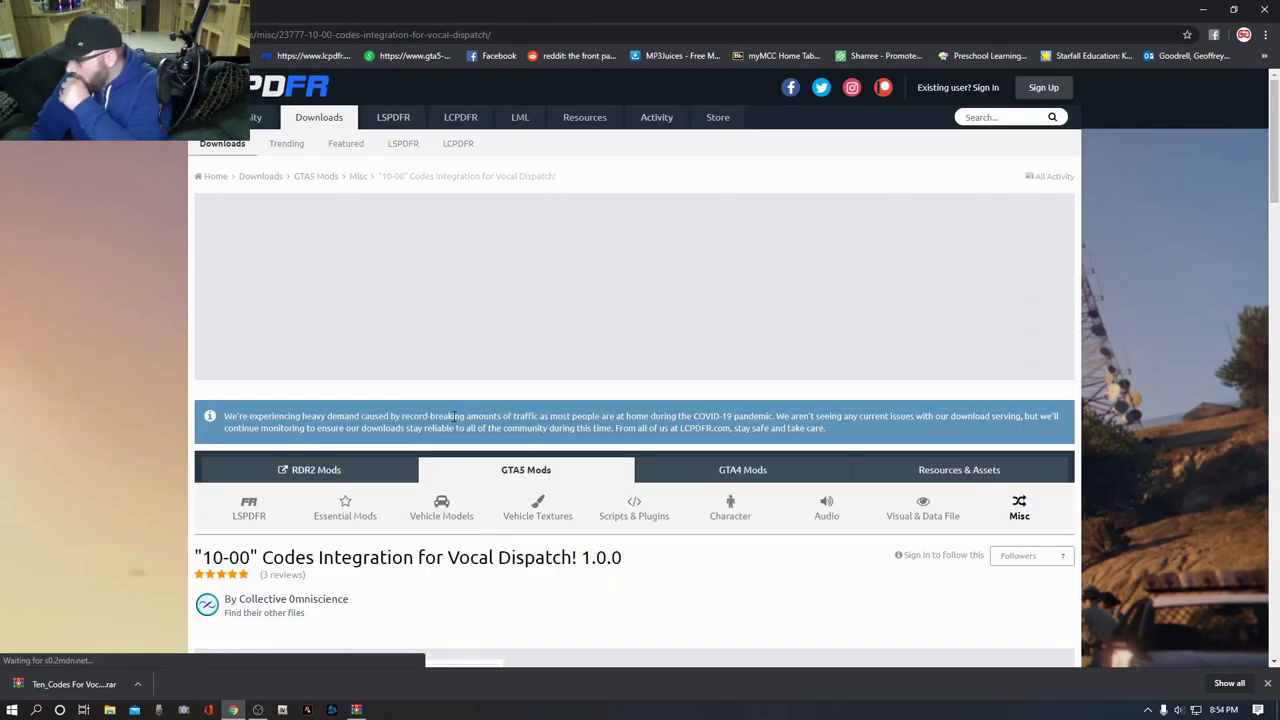
scroll(446, 421, "down", 2)
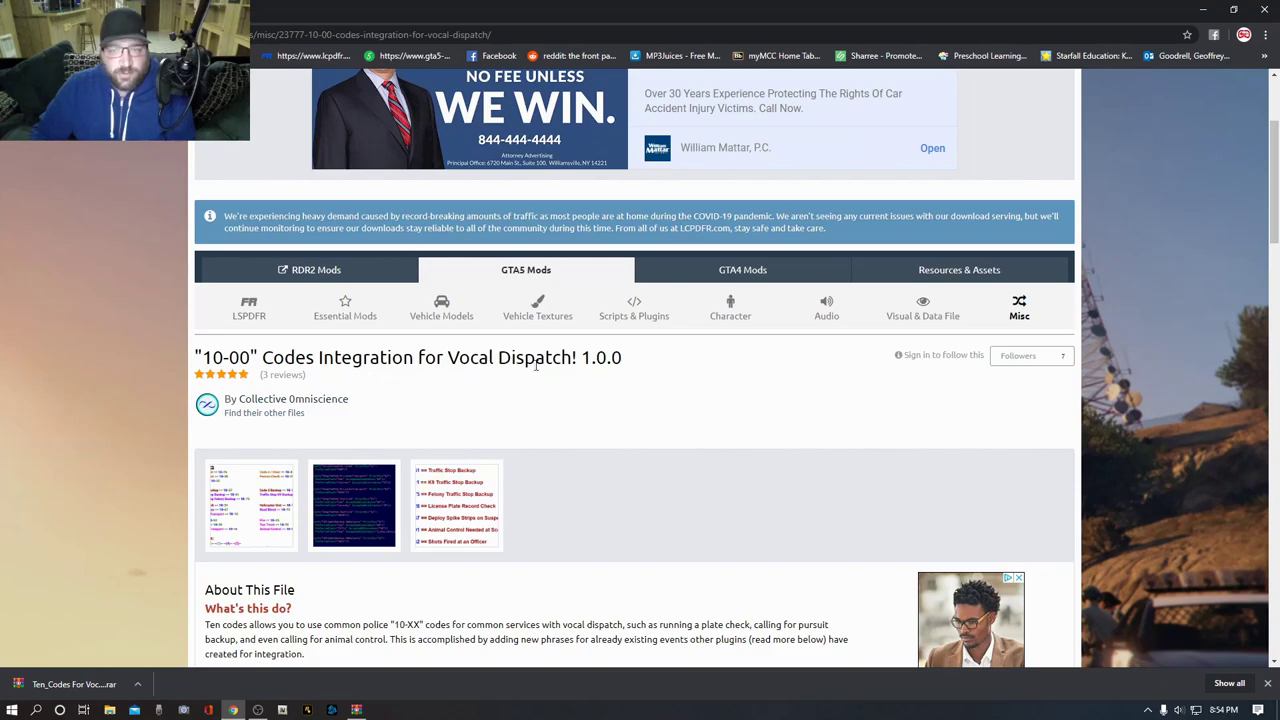
scroll(499, 425, "down", 3)
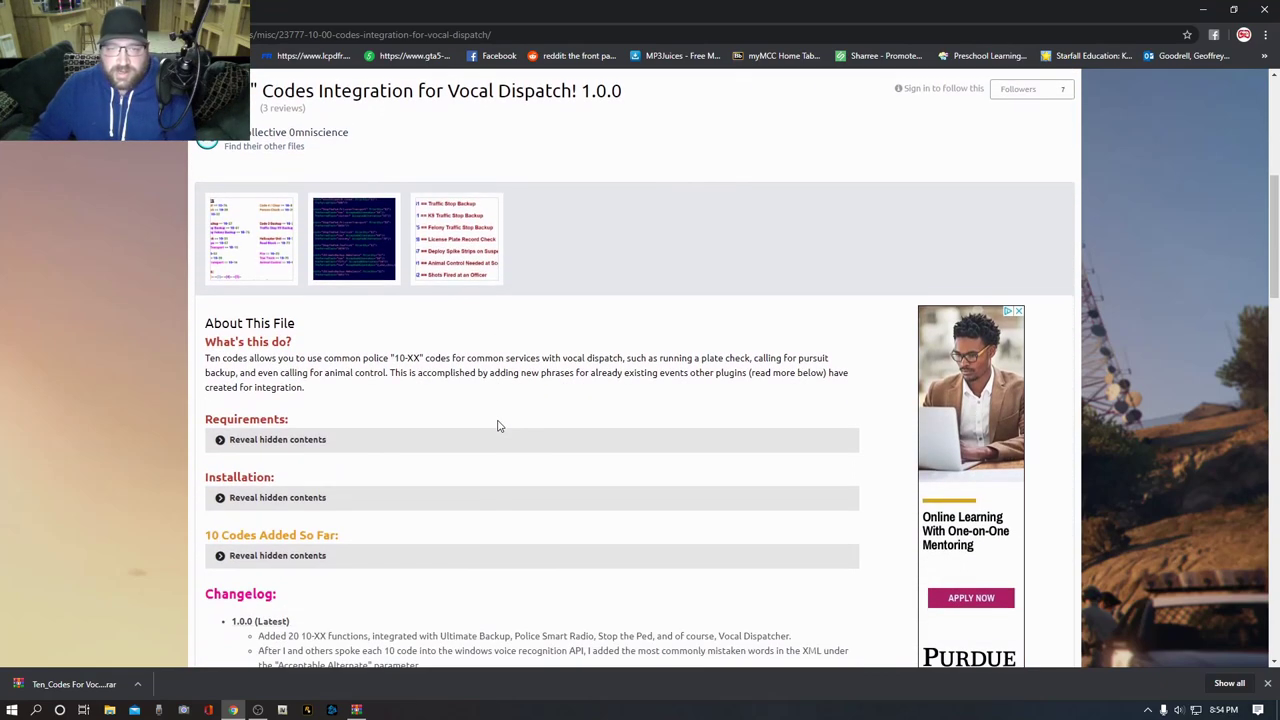
left_click(242, 253)
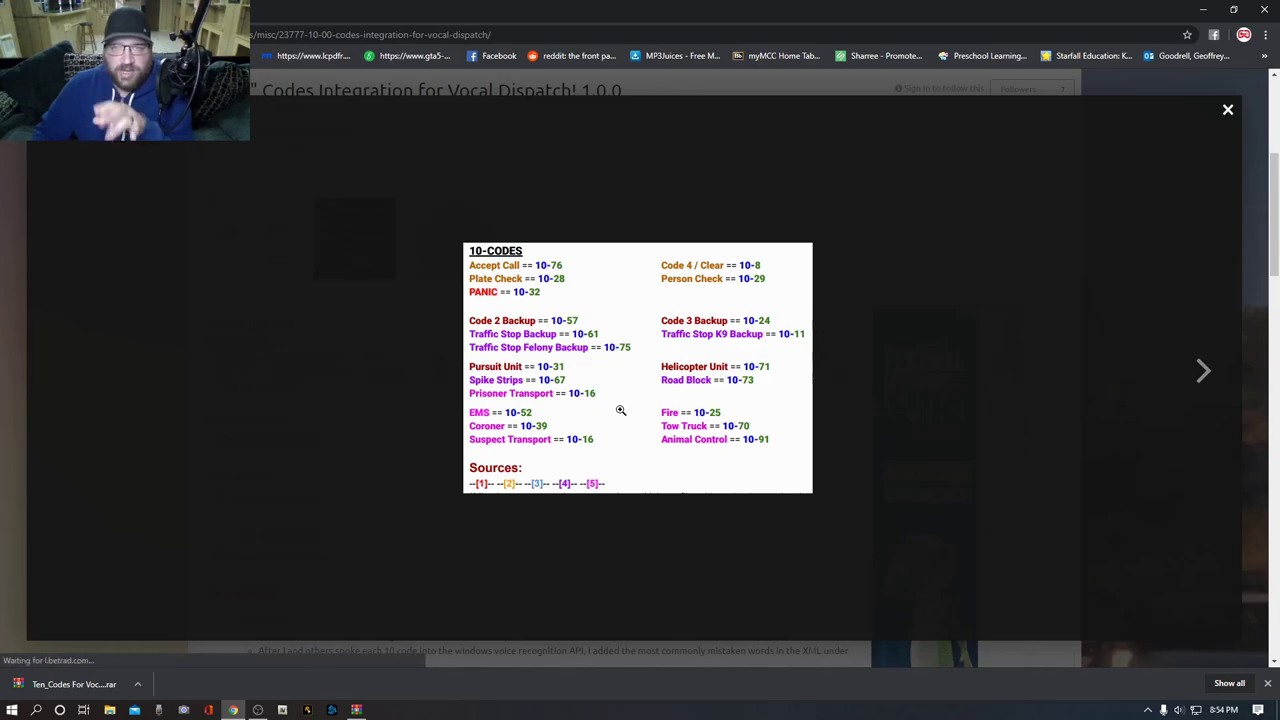
left_click(1227, 110)
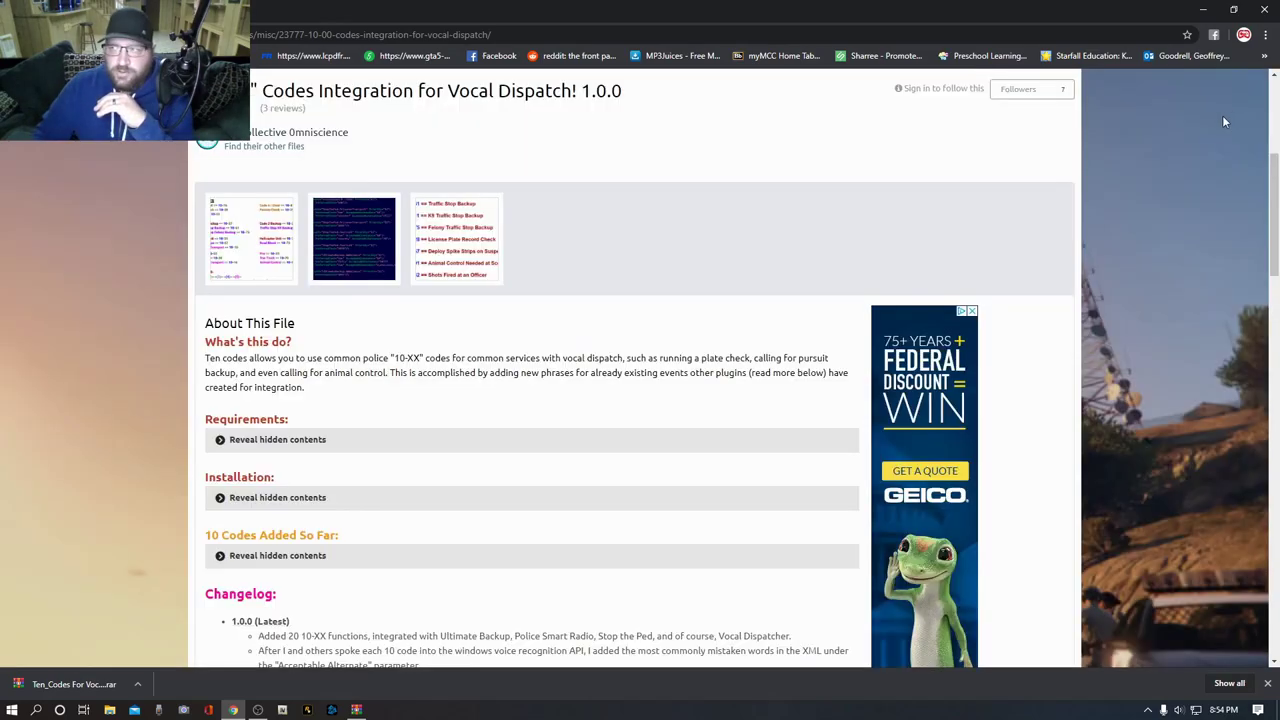
scroll(860, 340, "up", 4)
scroll(860, 340, "down", 7)
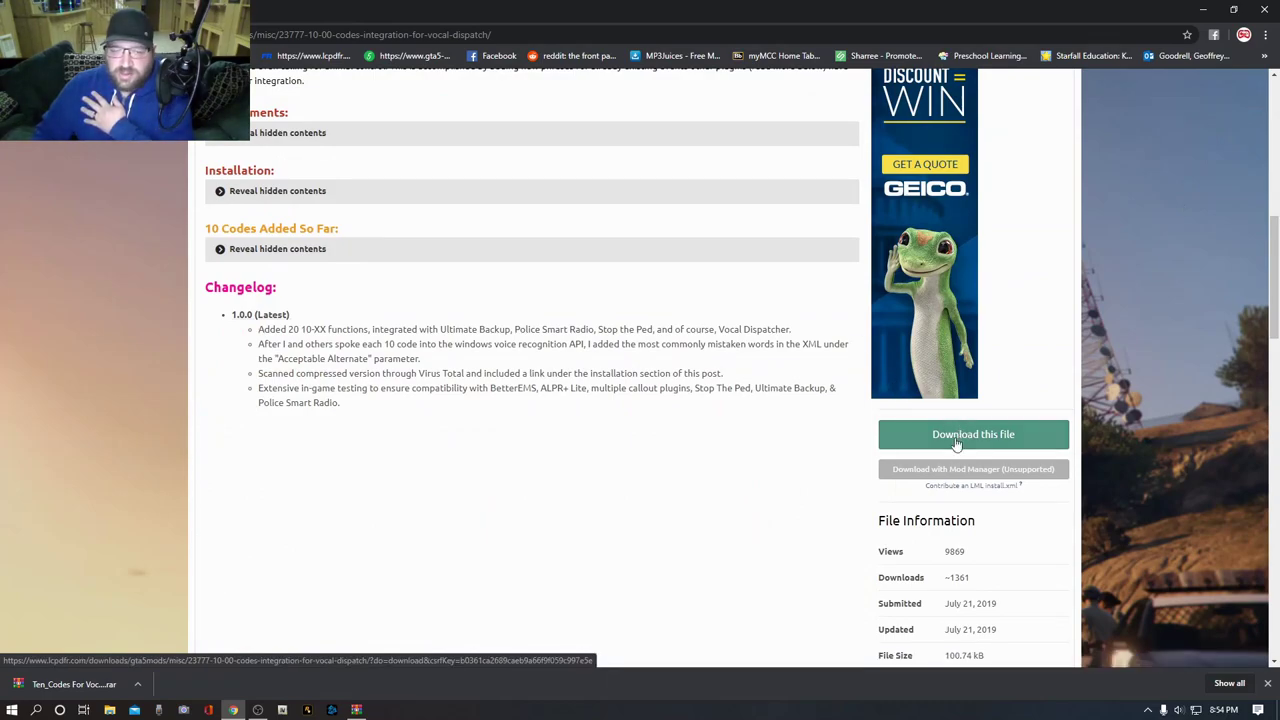
left_click(956, 444)
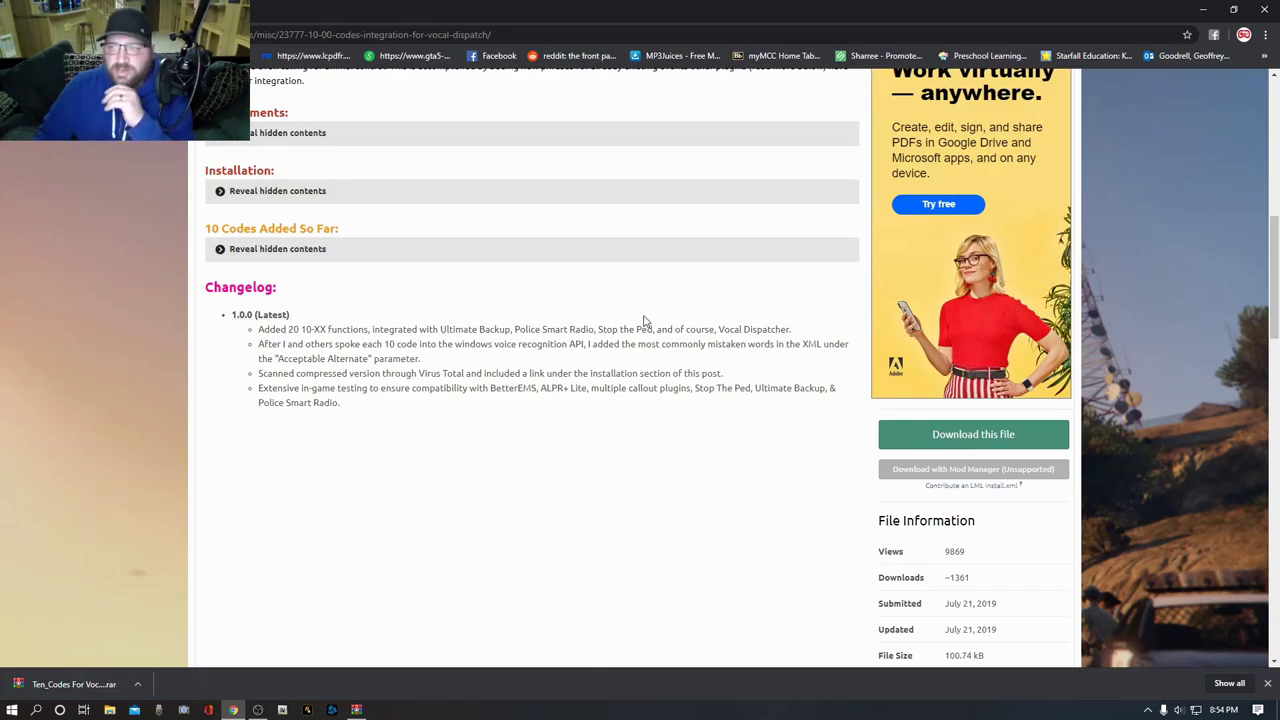
scroll(645, 302, "up", 3)
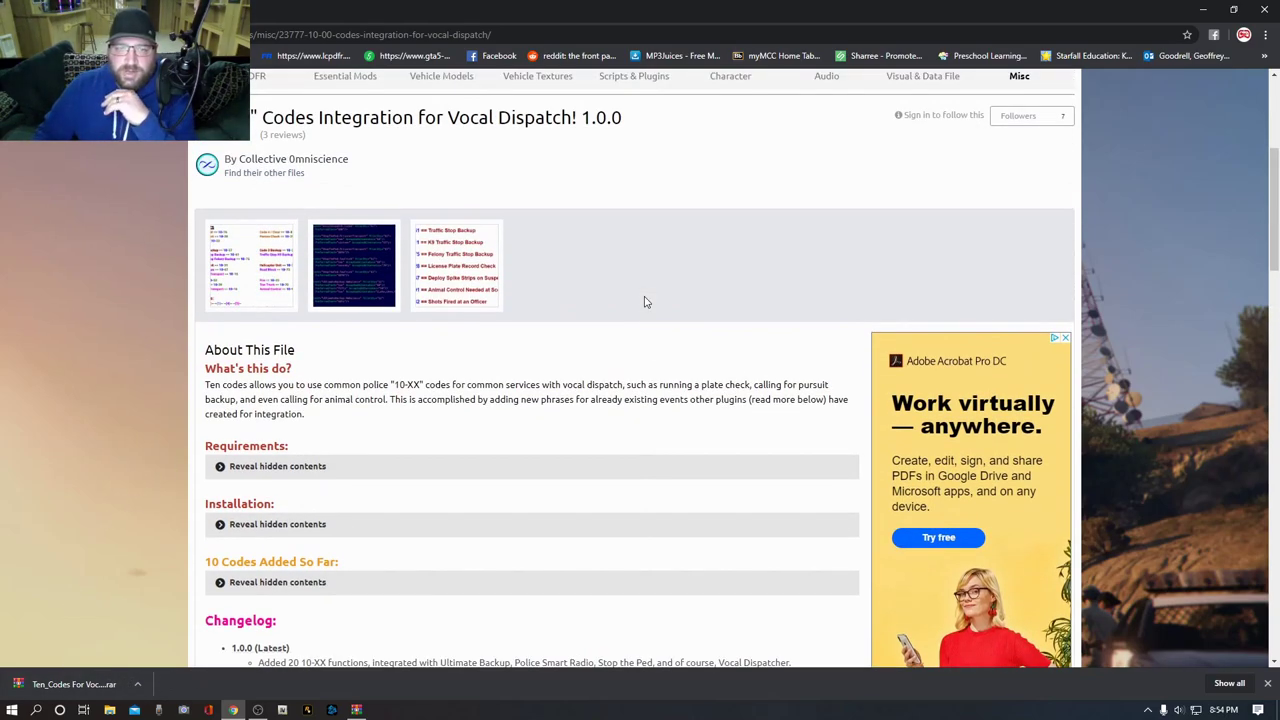
scroll(389, 385, "down", 2)
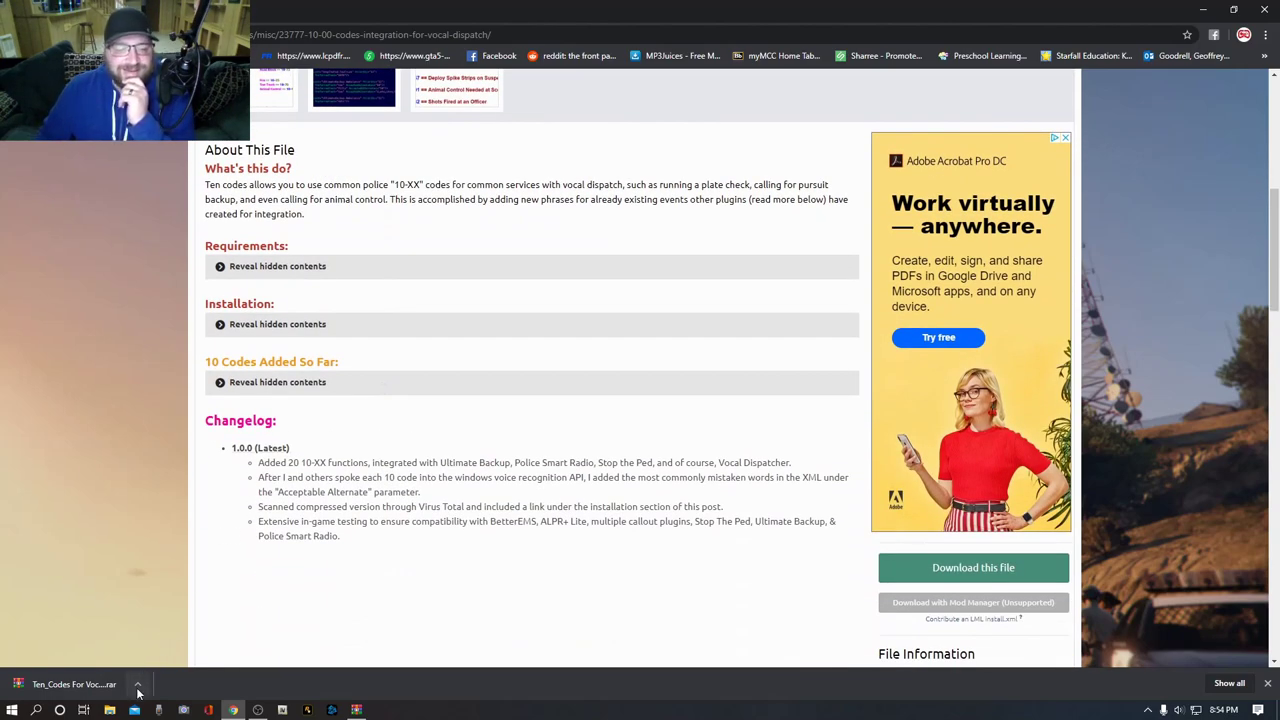
- Open the downloaded Ten_Codes For Vocal Dispatch archive in WinRAR, dismiss the license reminder, and close the browser
left_click(138, 692)
left_click(165, 601)
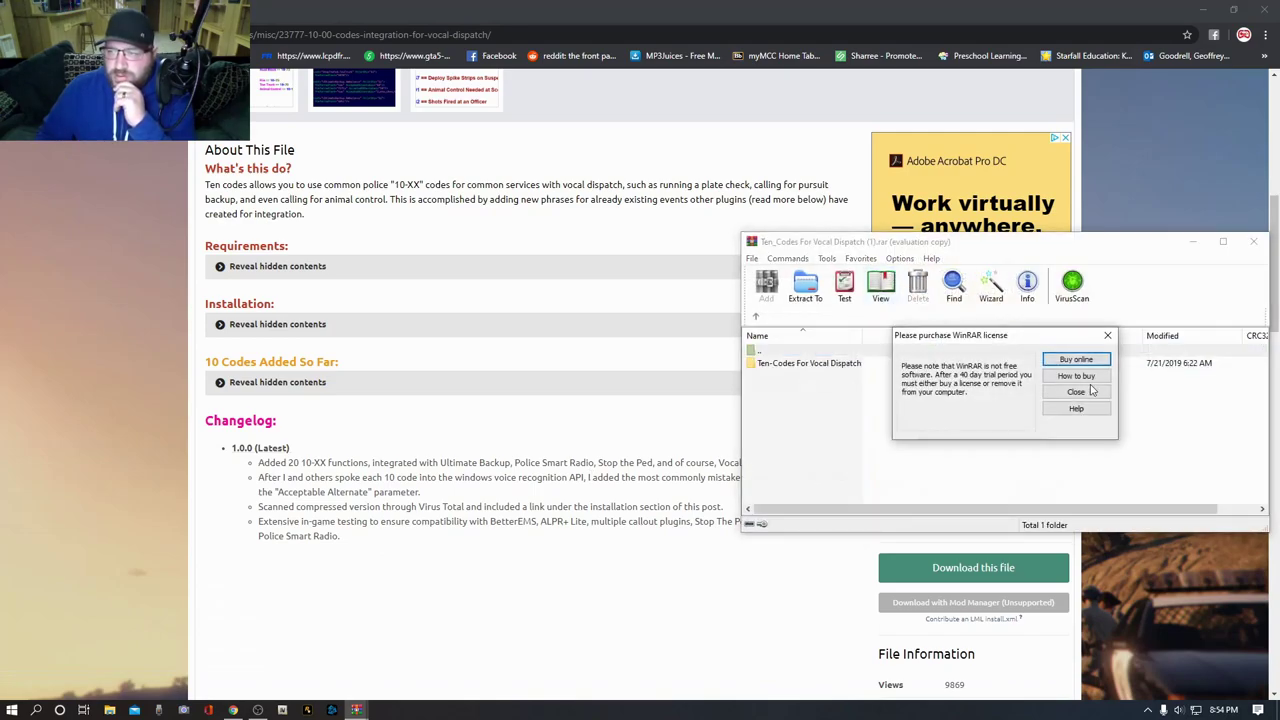
left_click(1088, 393)
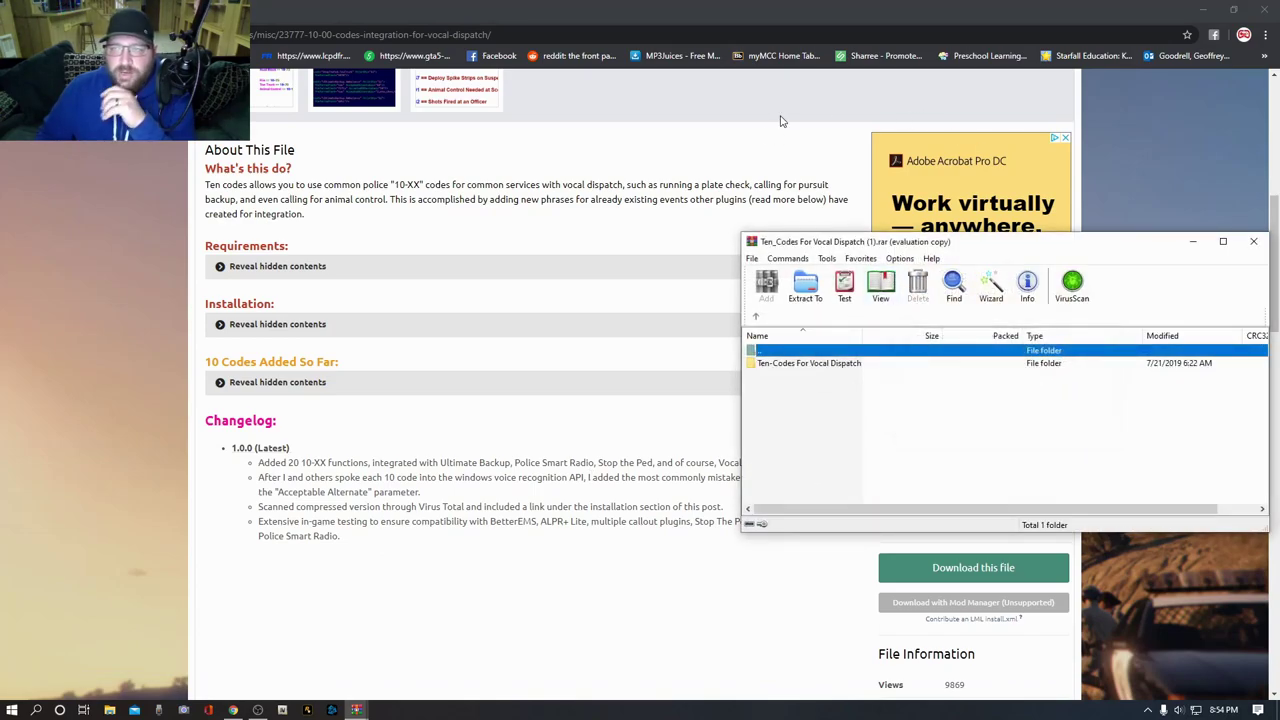
left_click(1262, 10)
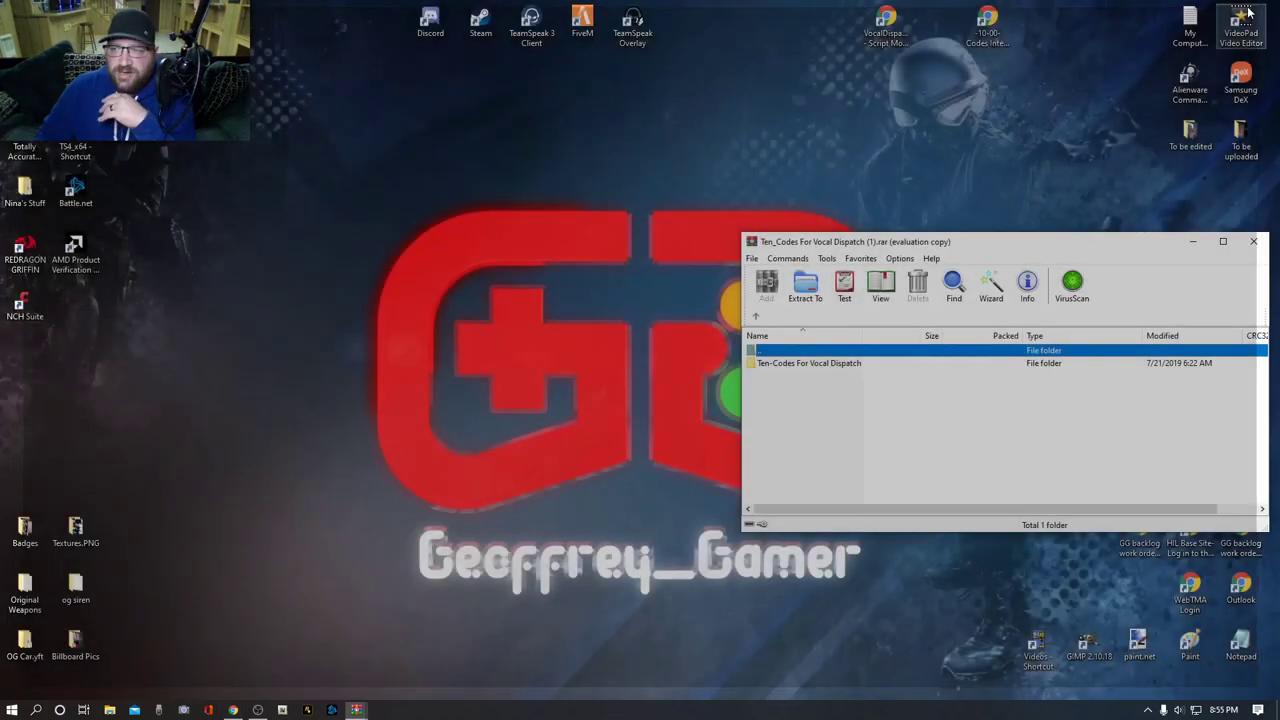
- Open the Grand Theft Auto V folder in File Explorer and arrange the archive window beside it
left_click_drag(997, 251, 985, 228)
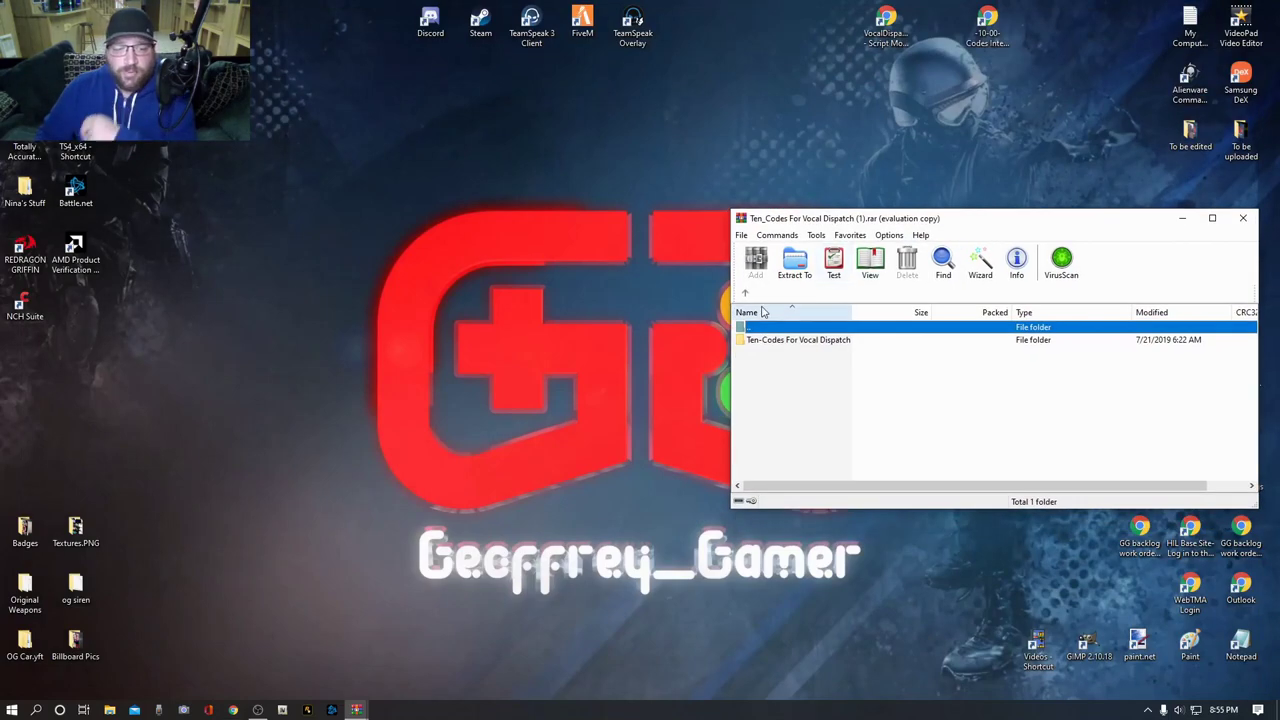
left_click(105, 711)
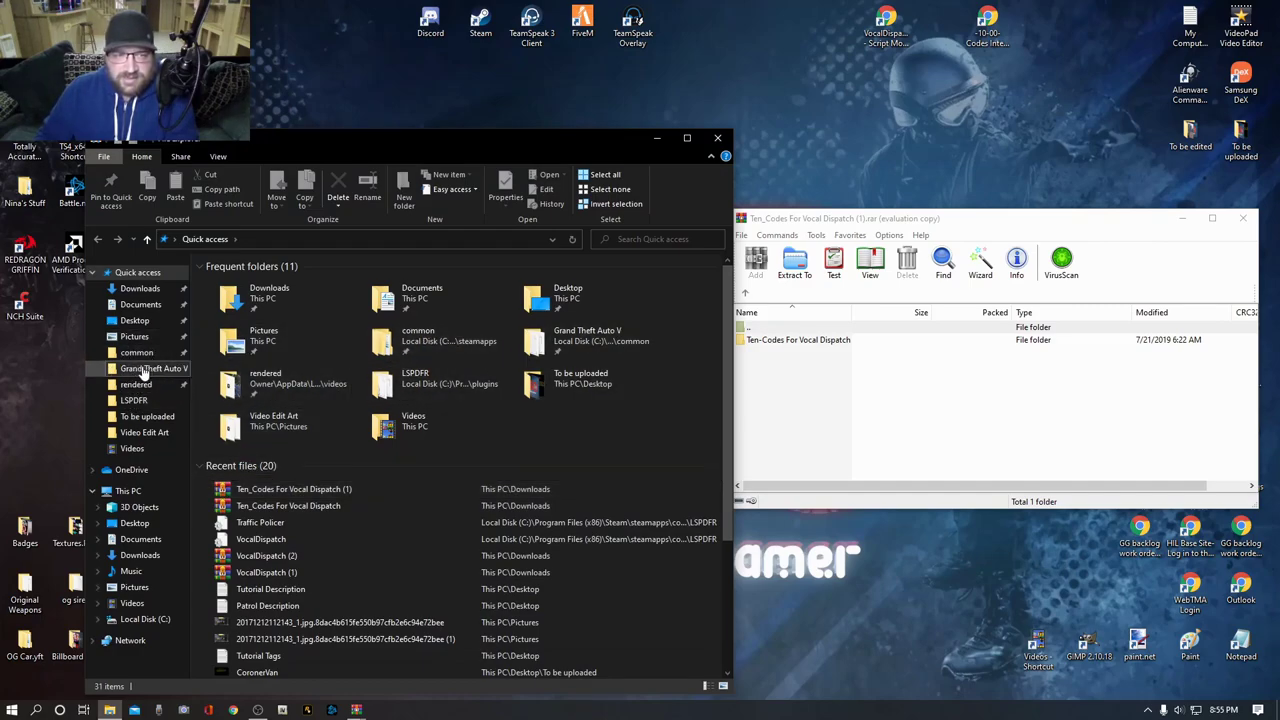
left_click(140, 371)
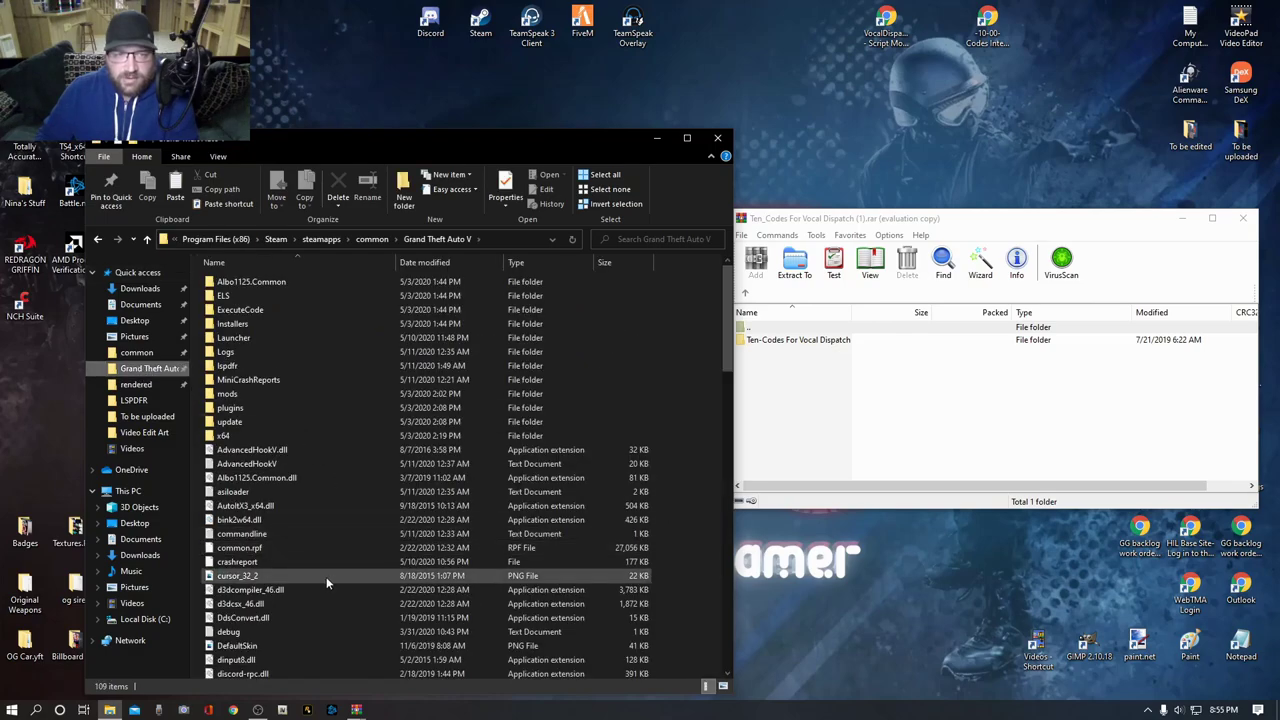
left_click_drag(1039, 228, 1038, 355)
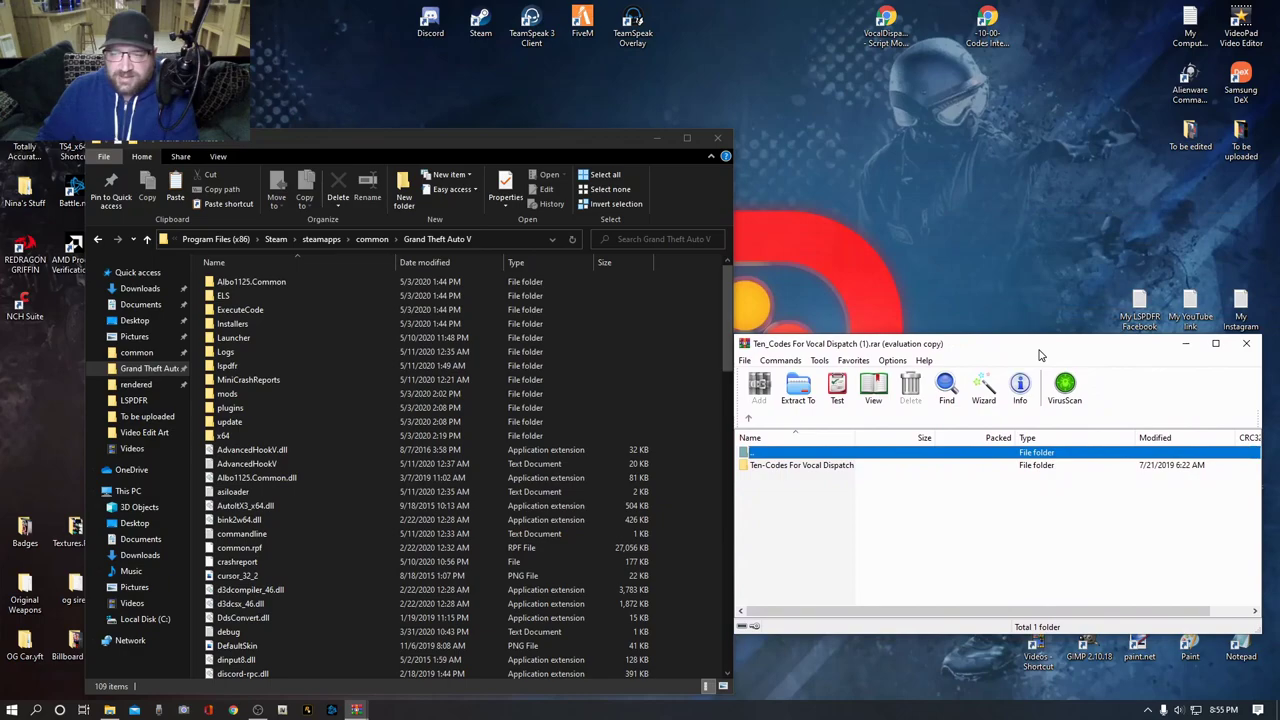
left_click(748, 423)
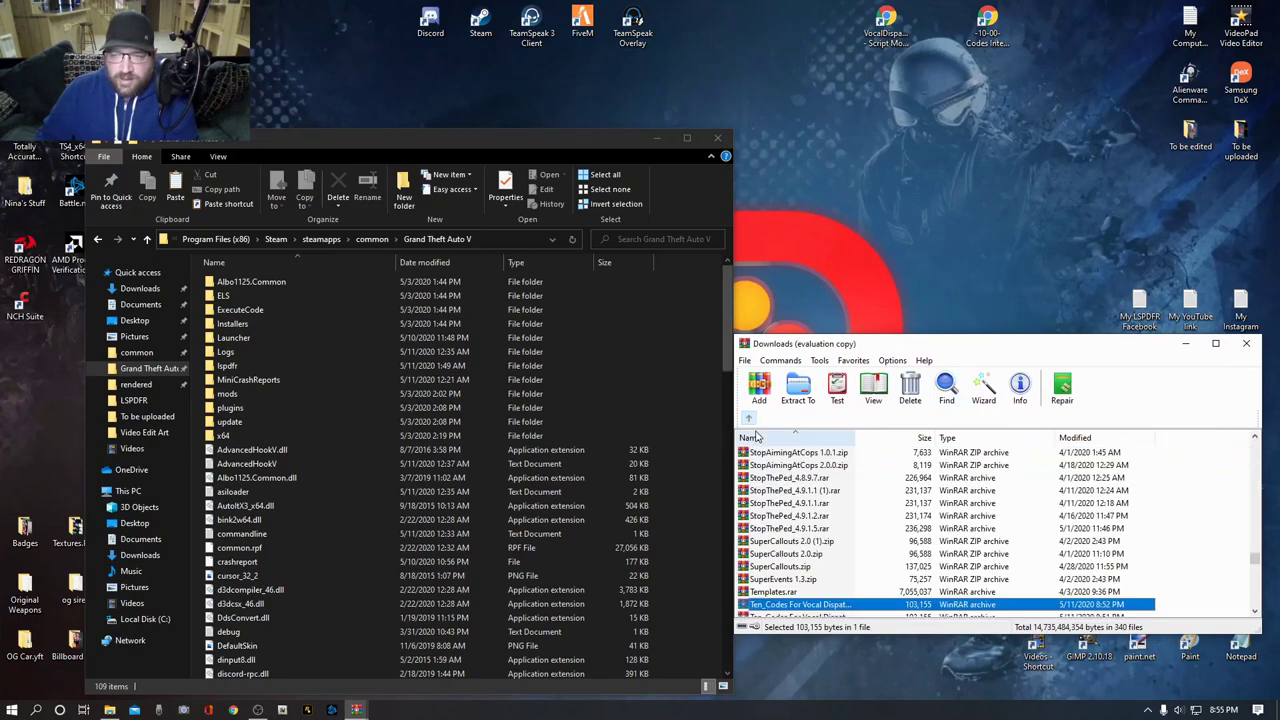
left_click(773, 605)
double_click(773, 605)
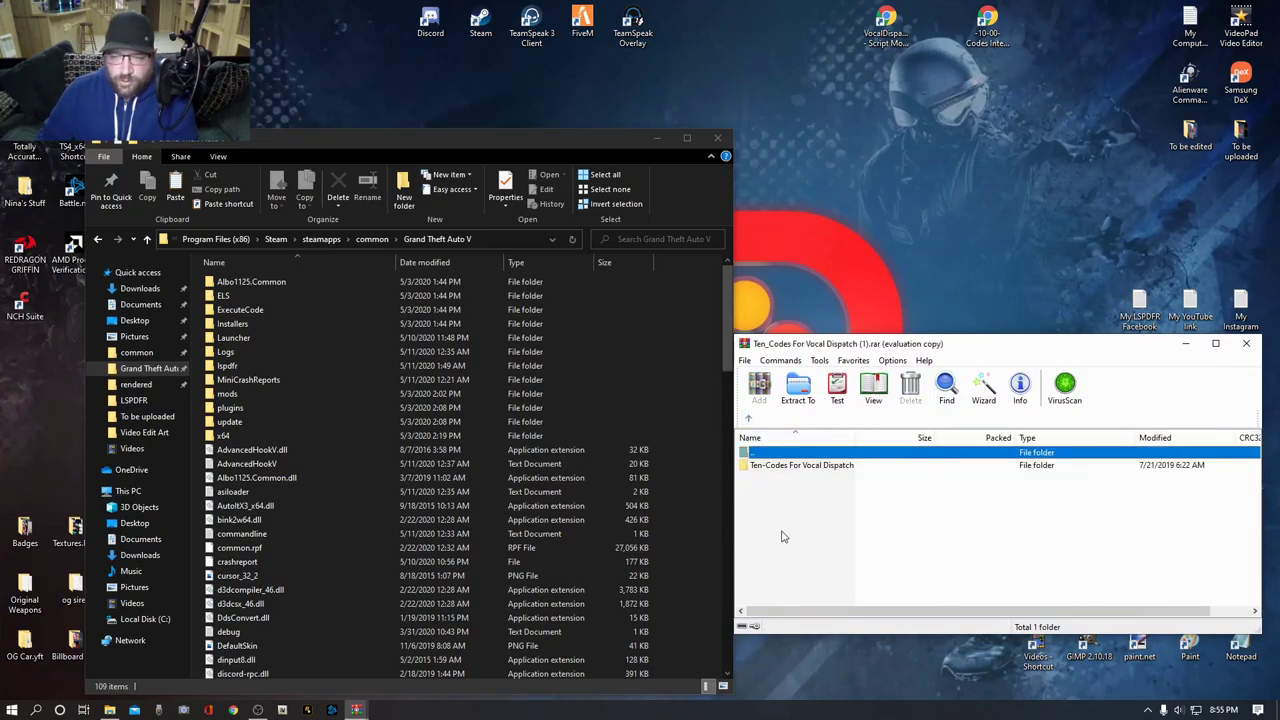
- Browse the archive to Ten-Codes For Vocal Dispatch > Grand Theft Auto V and copy its Plugins folder into the Grand Theft Auto V game folder
double_click(799, 468)
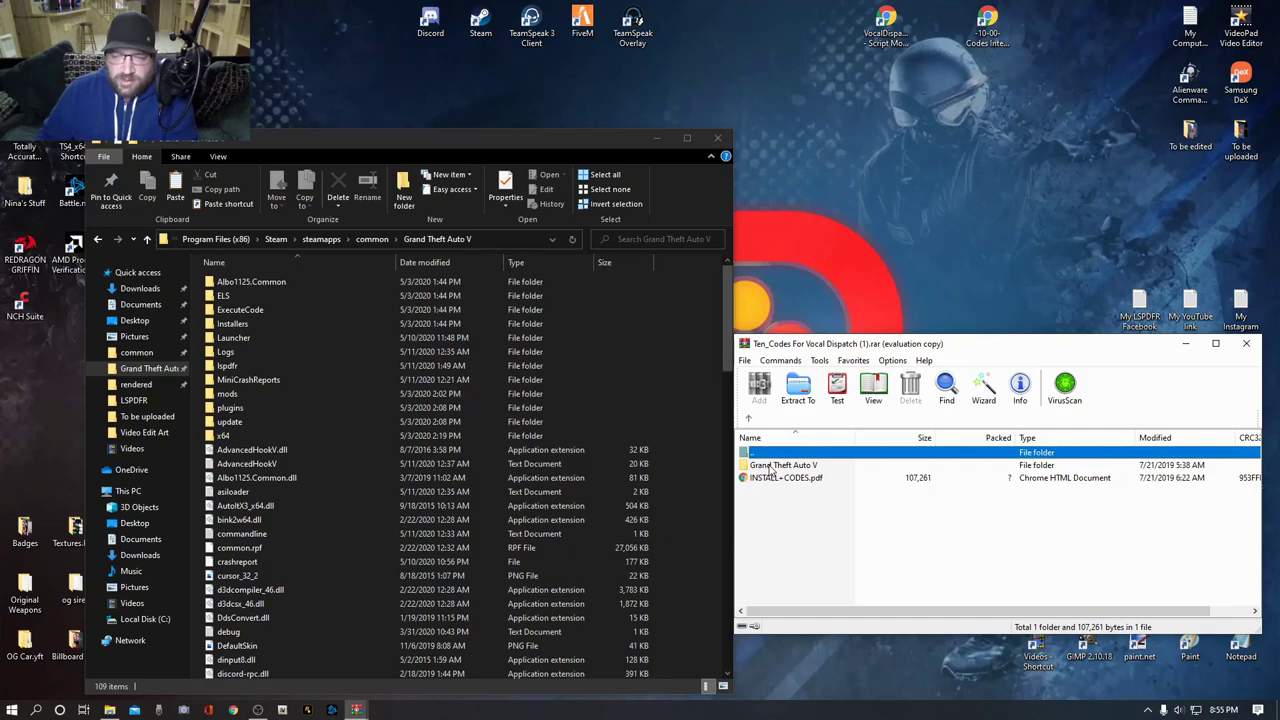
double_click(770, 466)
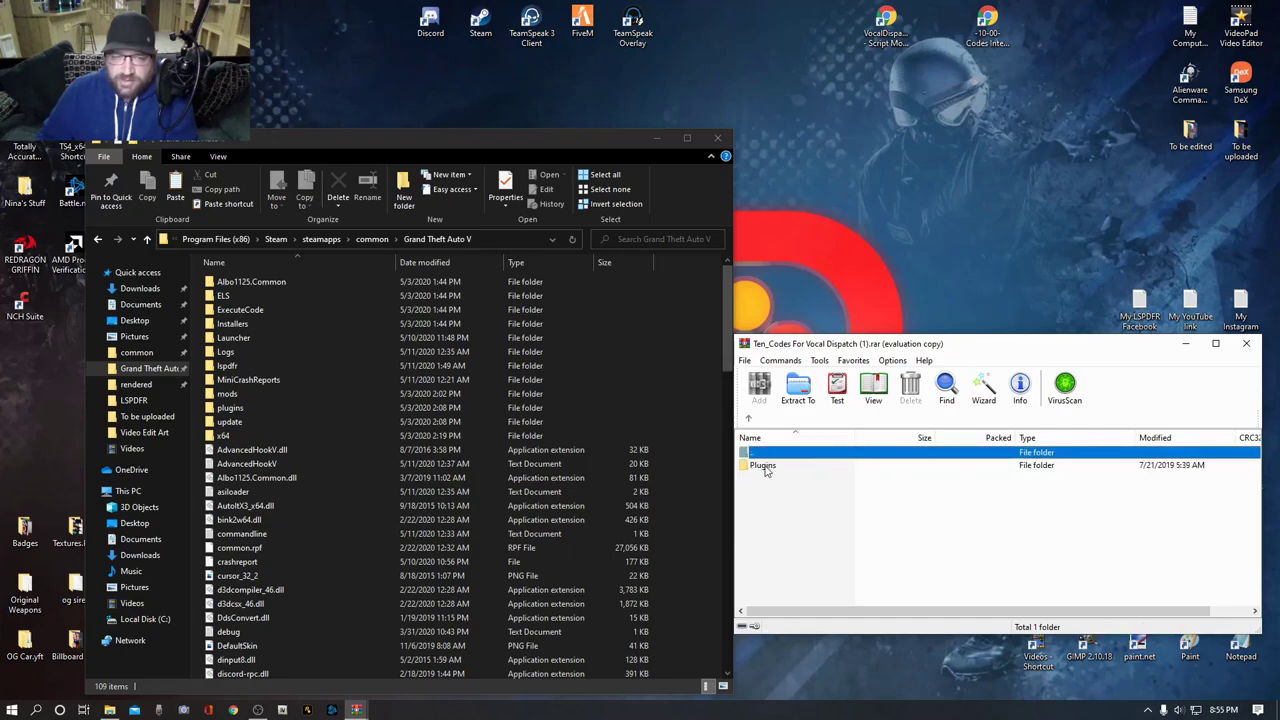
scroll(528, 503, "down", 4)
scroll(528, 503, "down", 2)
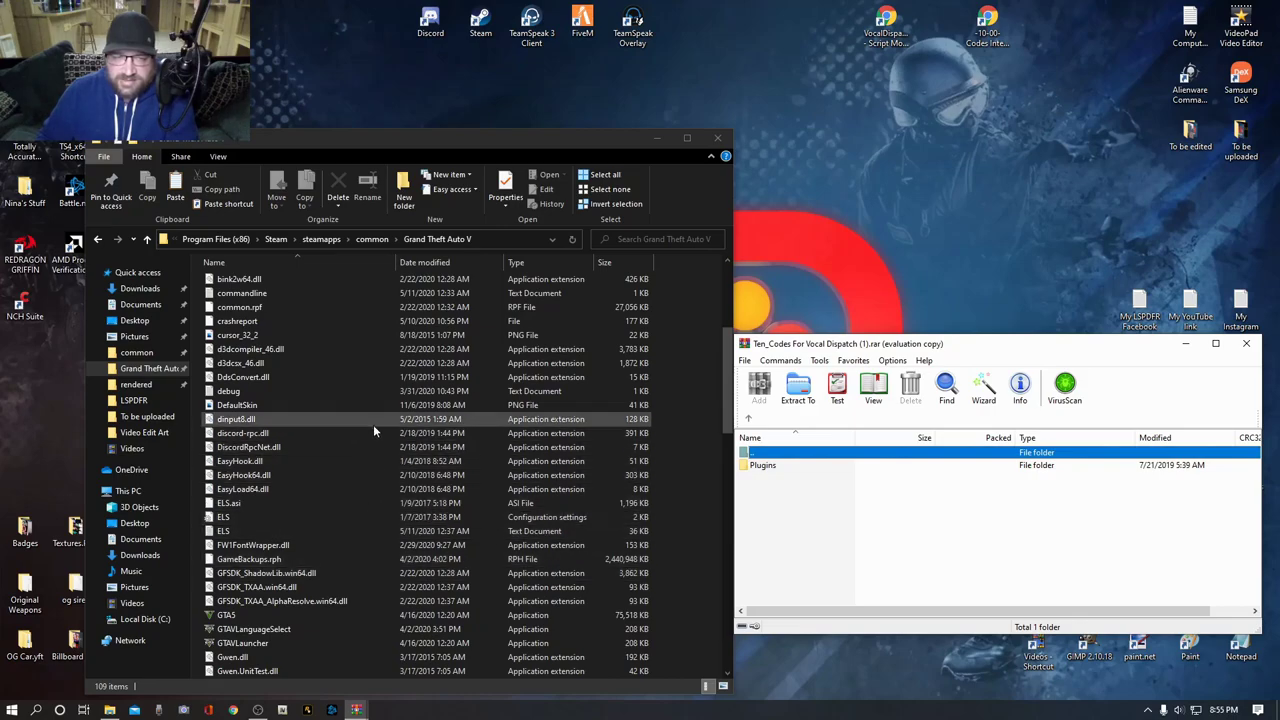
left_click(763, 466)
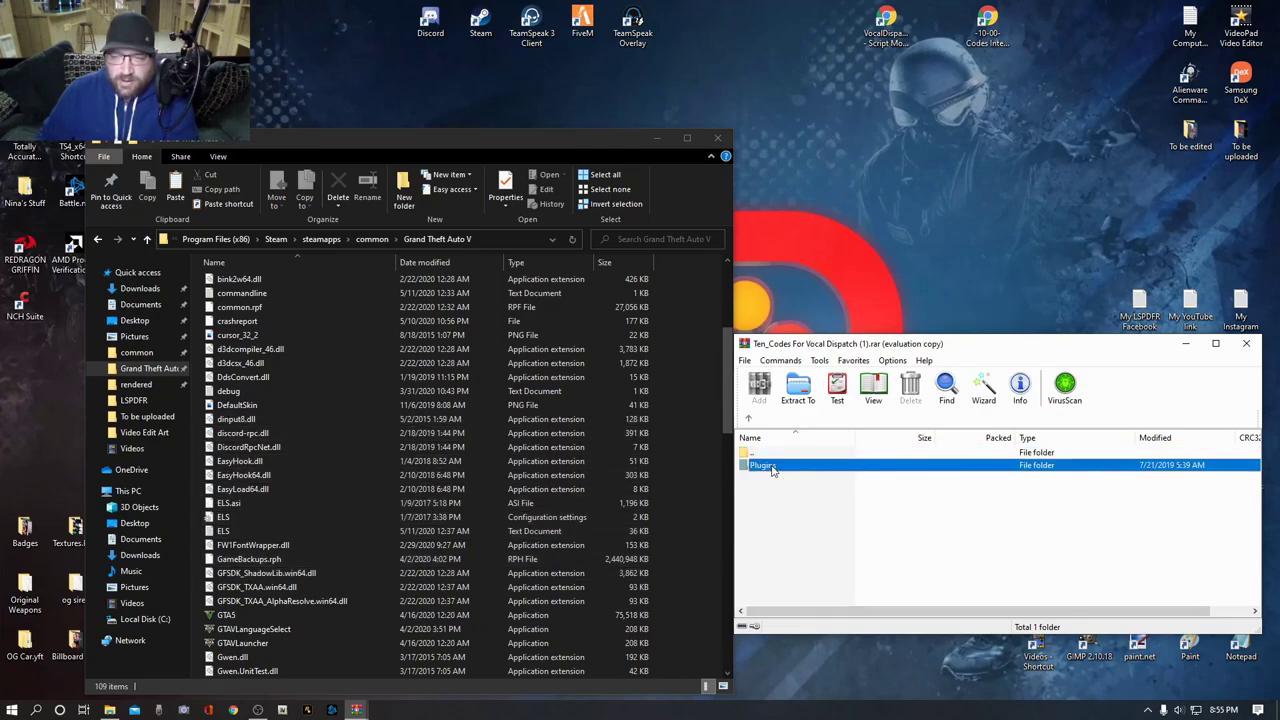
left_click_drag(771, 470, 705, 461)
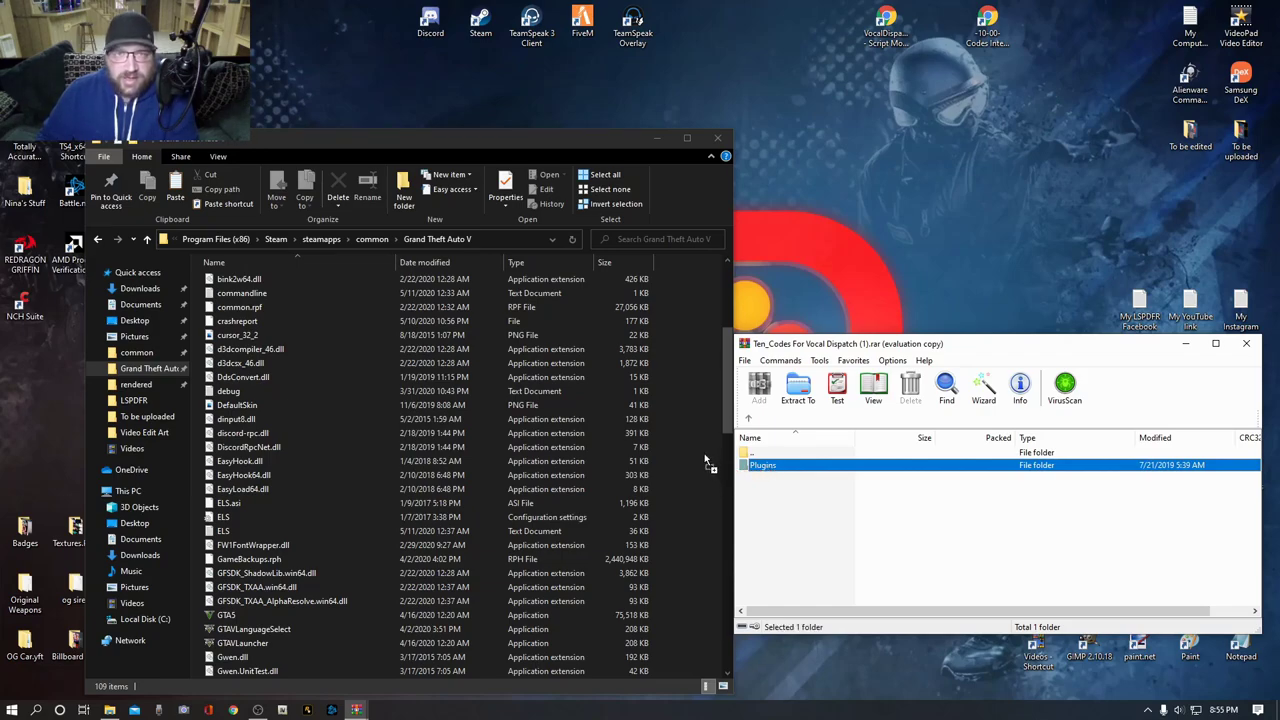
left_click_drag(705, 461, 668, 496)
scroll(530, 432, "up", 6)
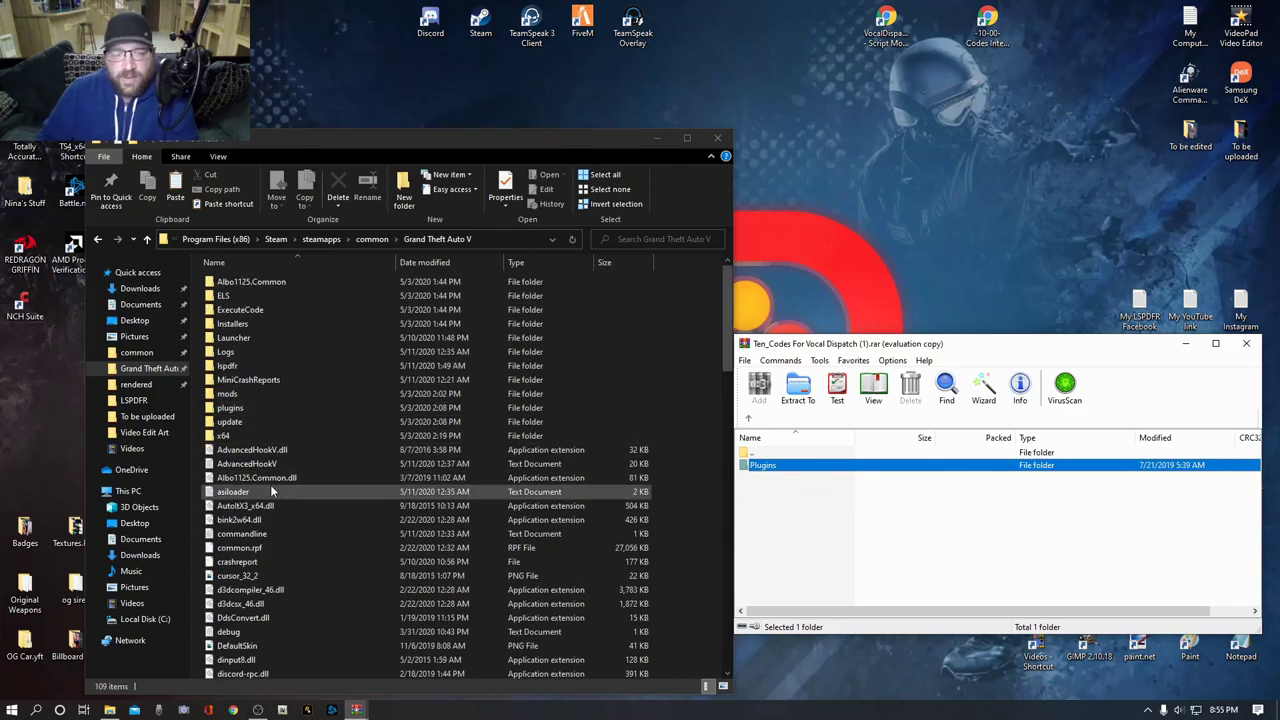
- Copy the archive's Plugins folder into the Grand Theft Auto V folder, replacing the existing default.xml file
left_click(830, 540)
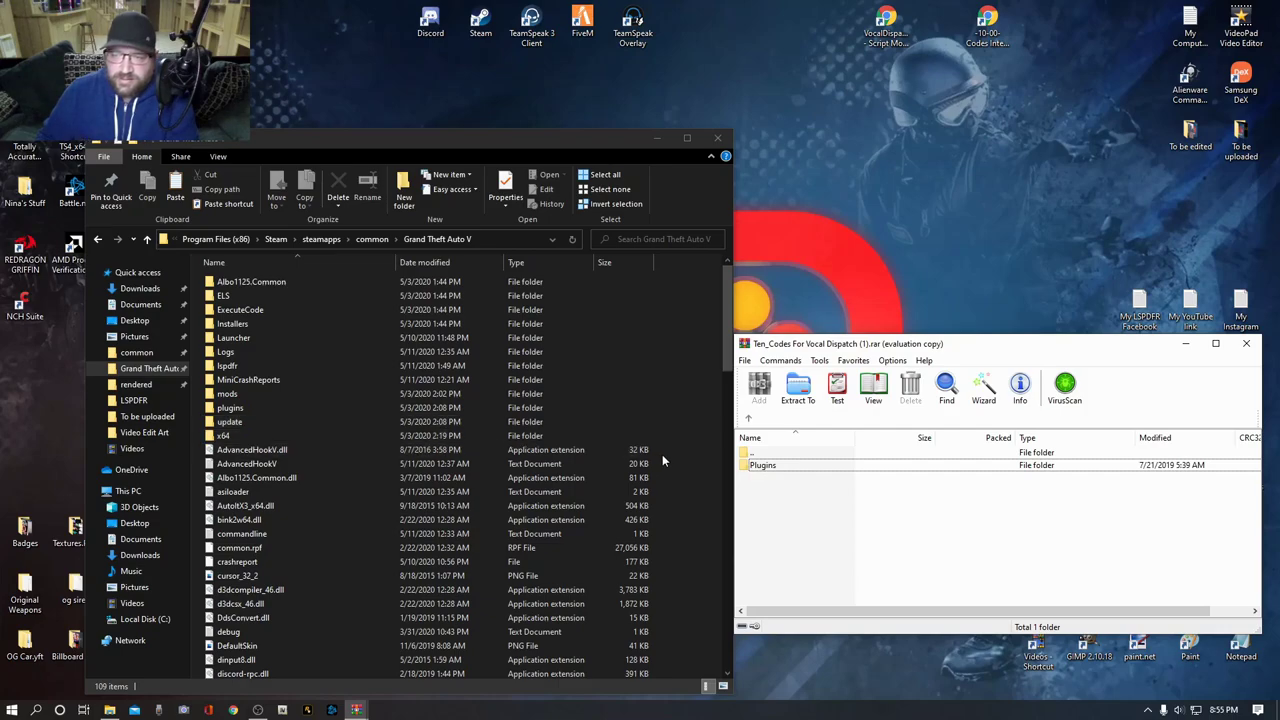
scroll(610, 489, "down", 3)
left_click(801, 469)
left_click_drag(801, 469, 704, 491)
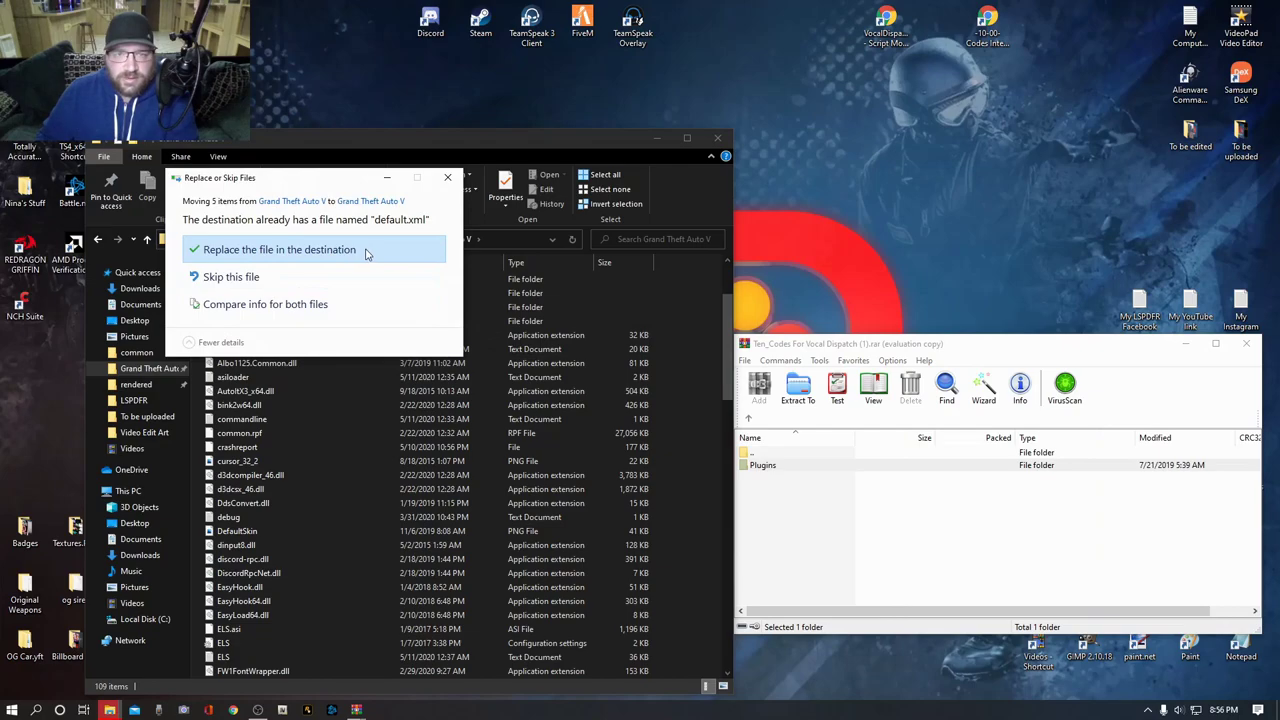
left_click(250, 250)
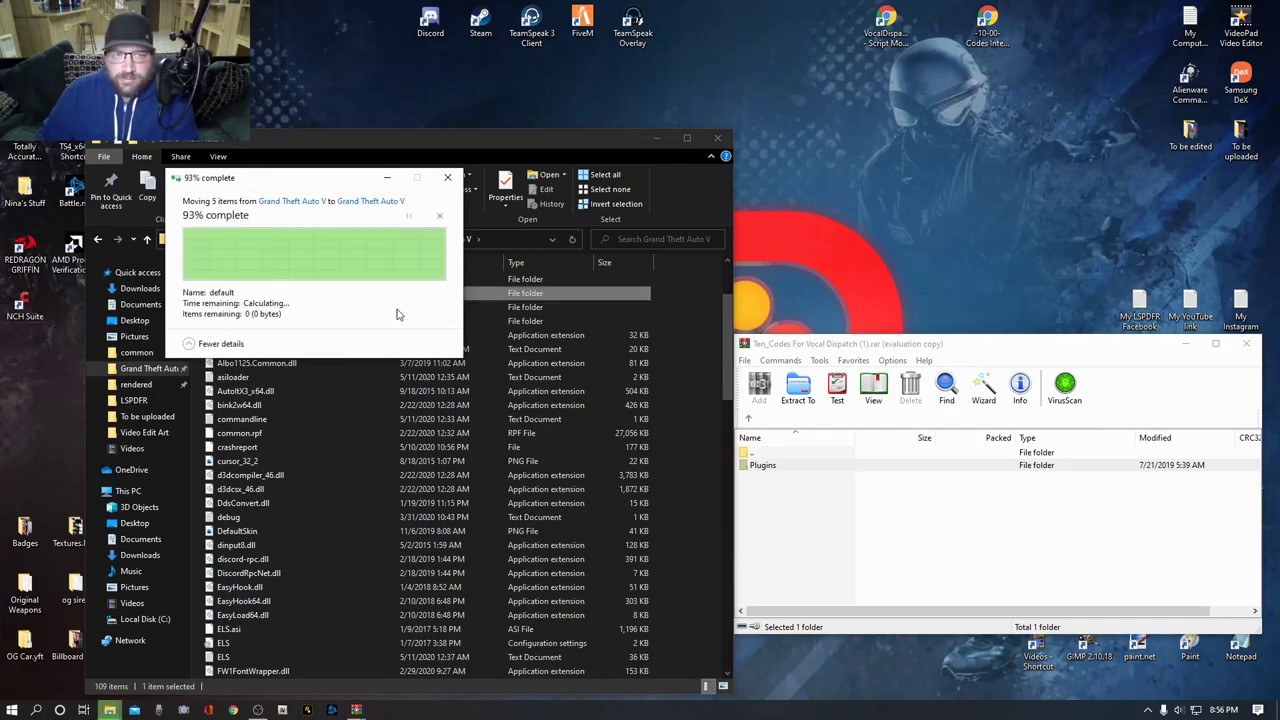
- Close the Ten_Codes For Vocal Dispatch archive and the Grand Theft Auto V folder window
left_click_drag(1043, 352, 871, 361)
left_click(1076, 352)
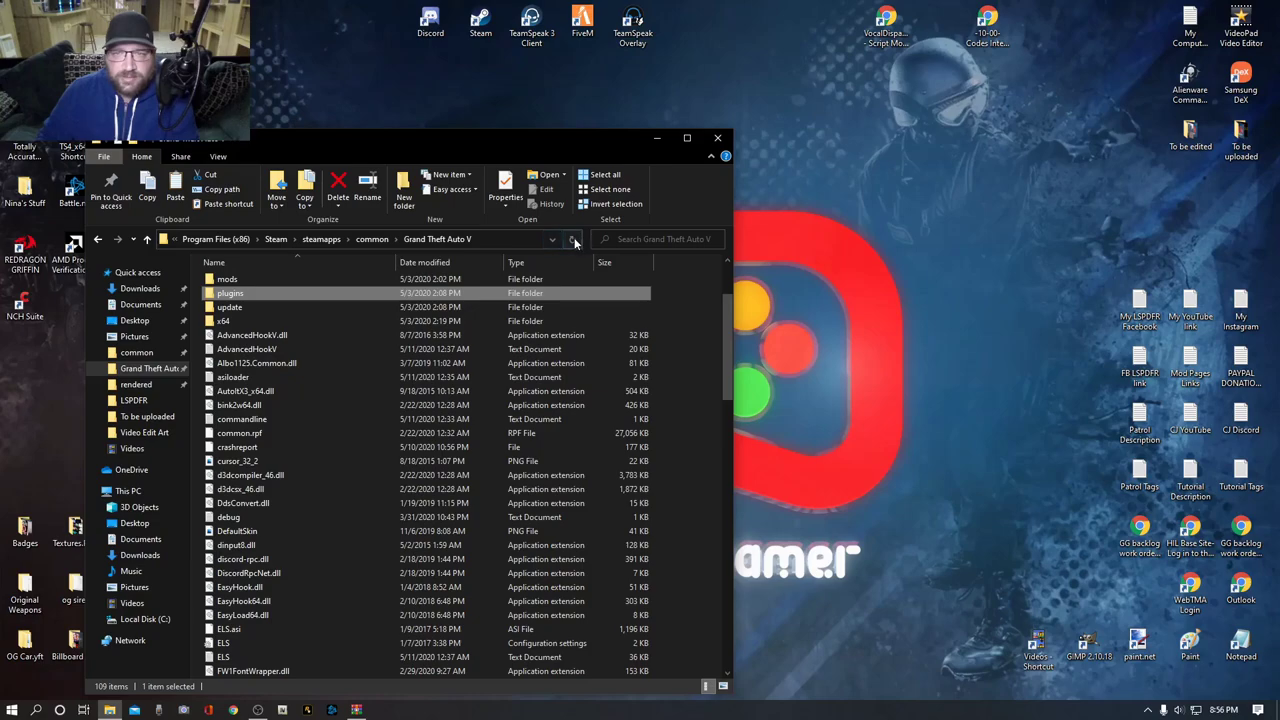
scroll(430, 400, "up", 3)
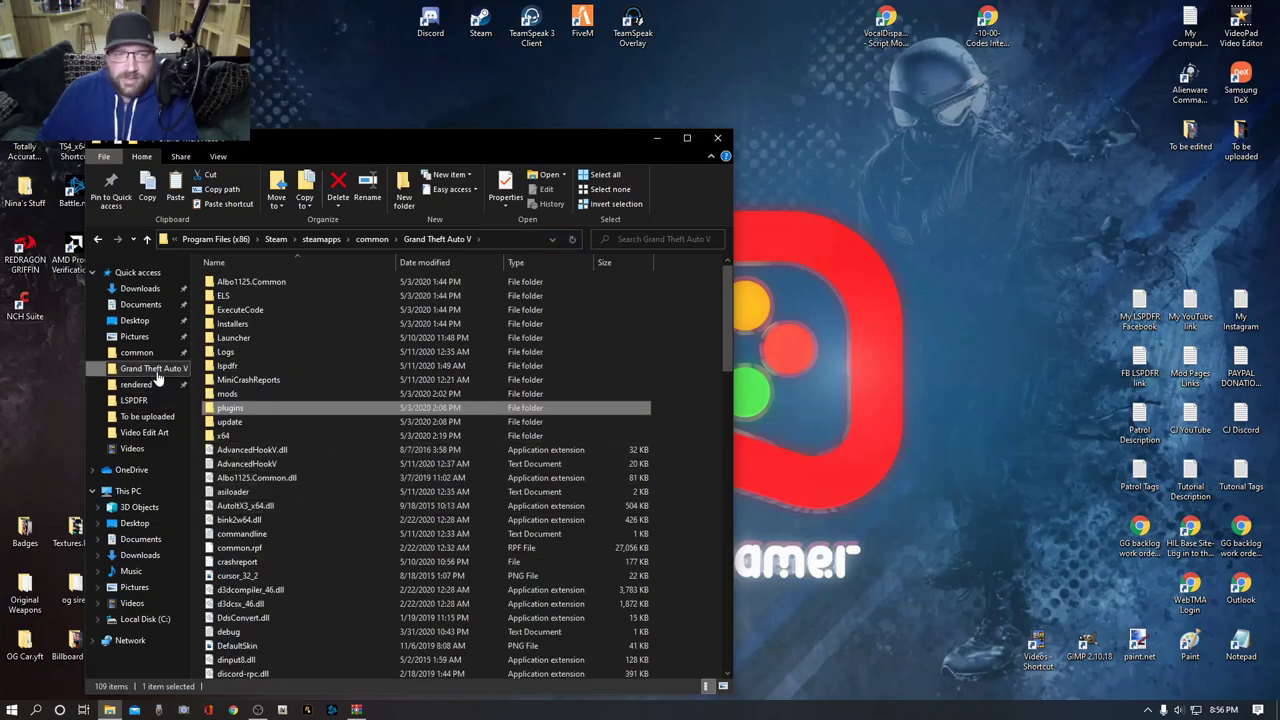
left_click(716, 141)
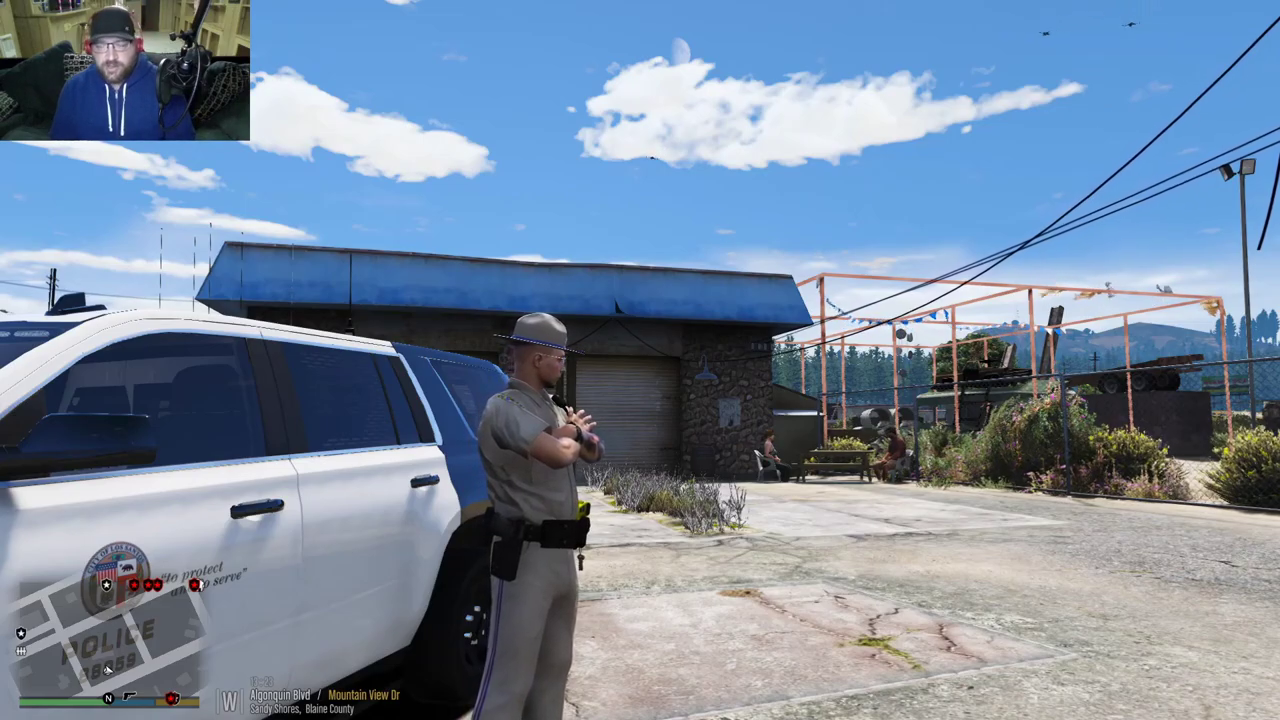
key("w")
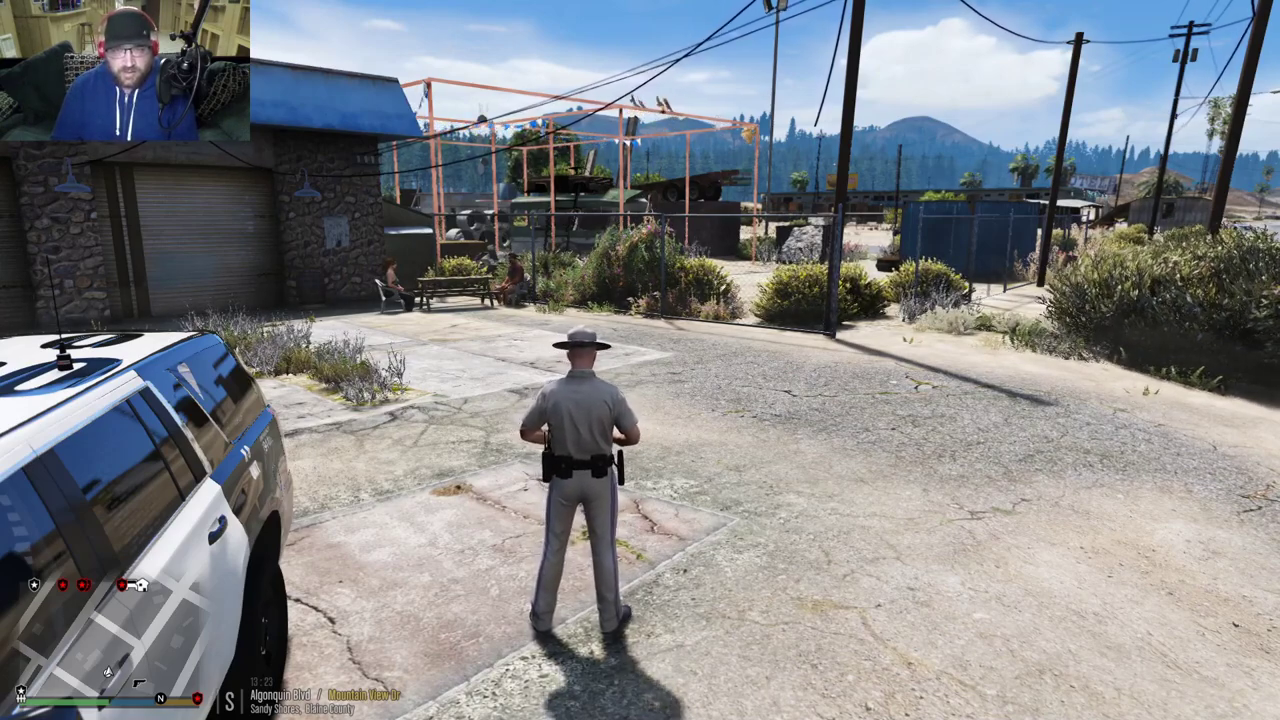
key("a")
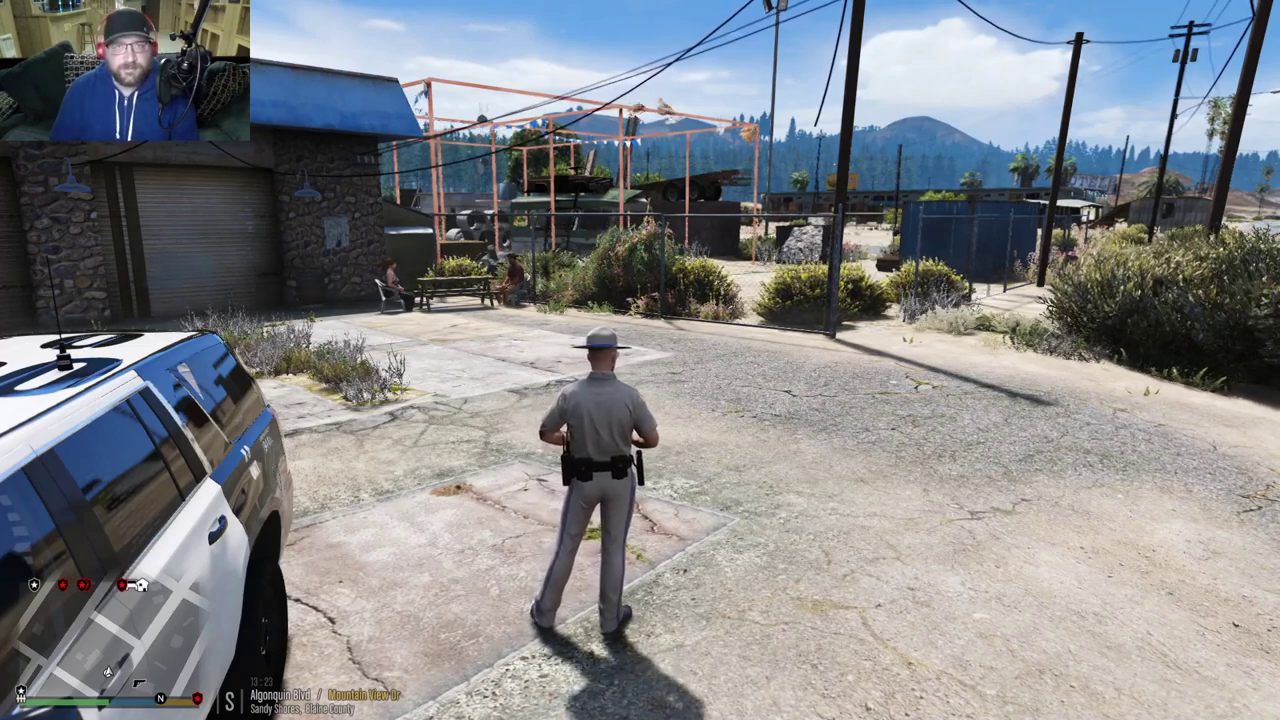
key("a")
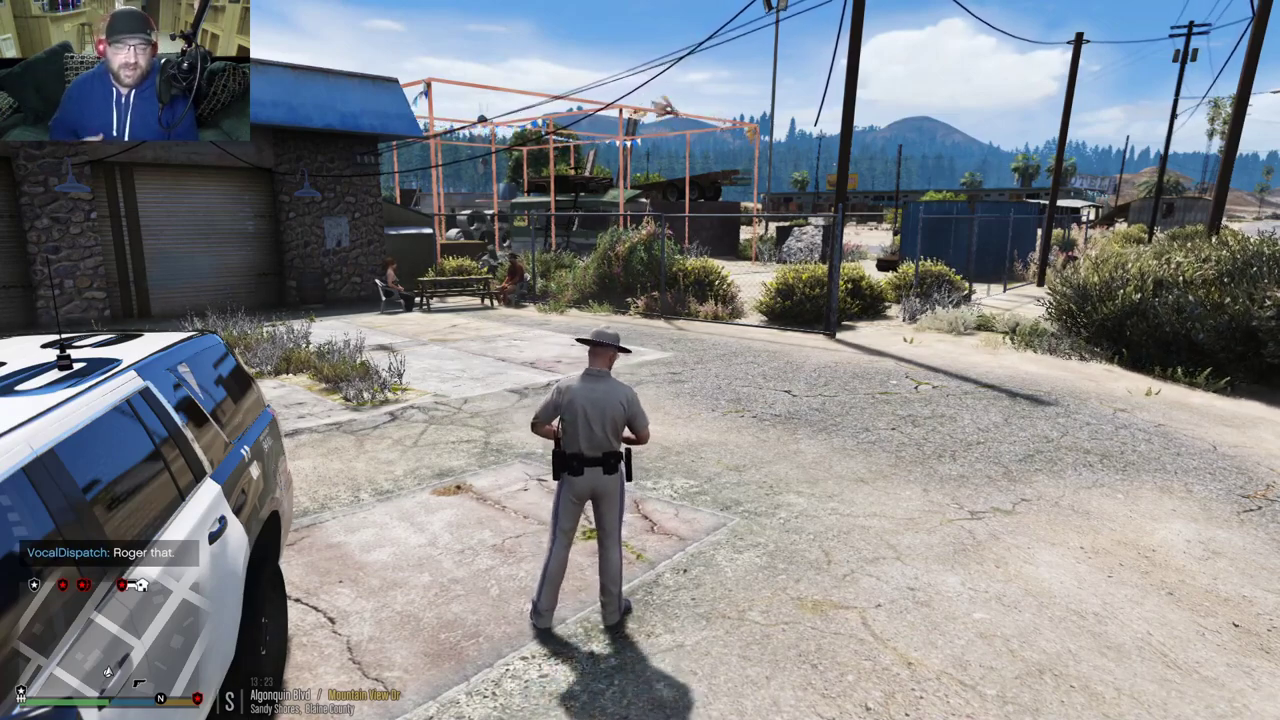
key("v")
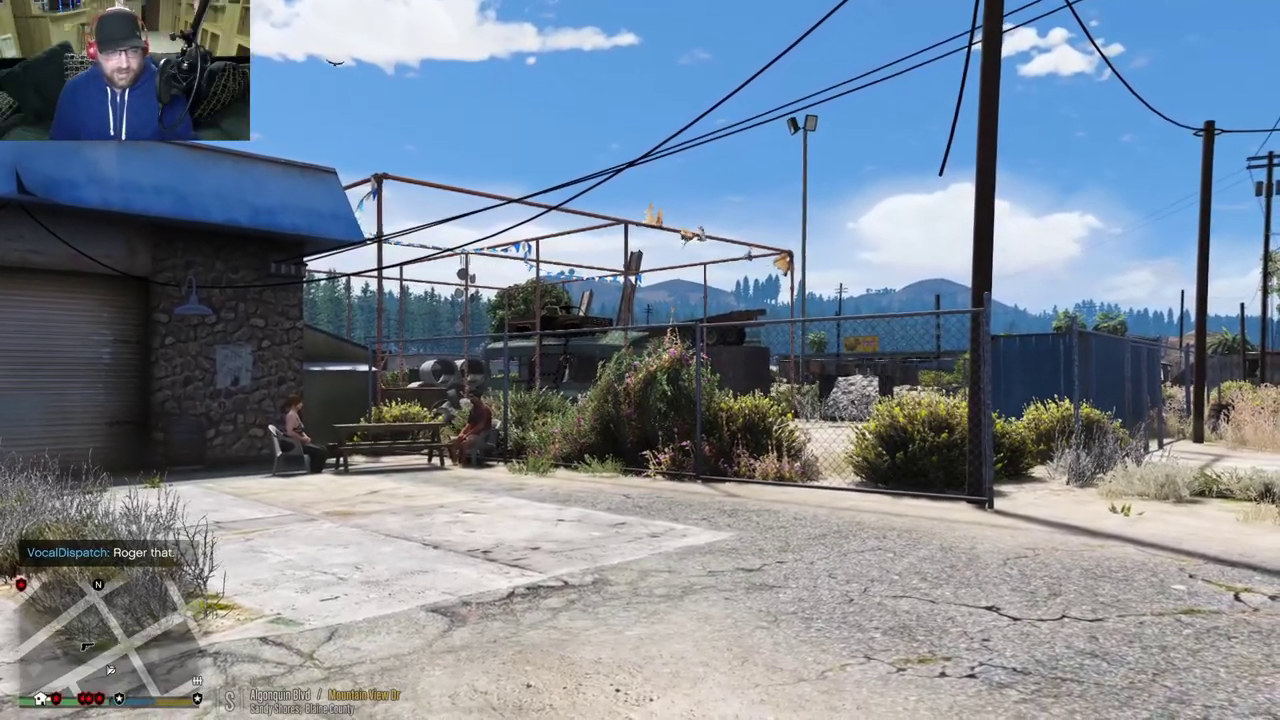
key("v")
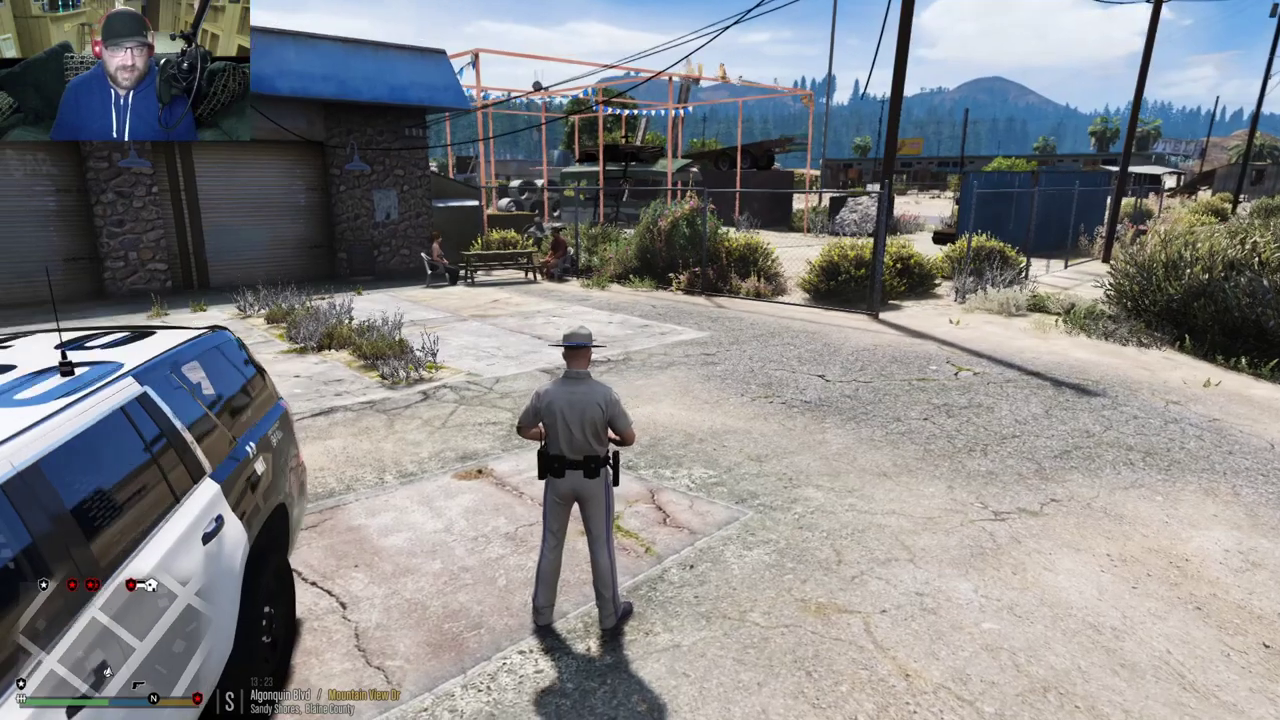